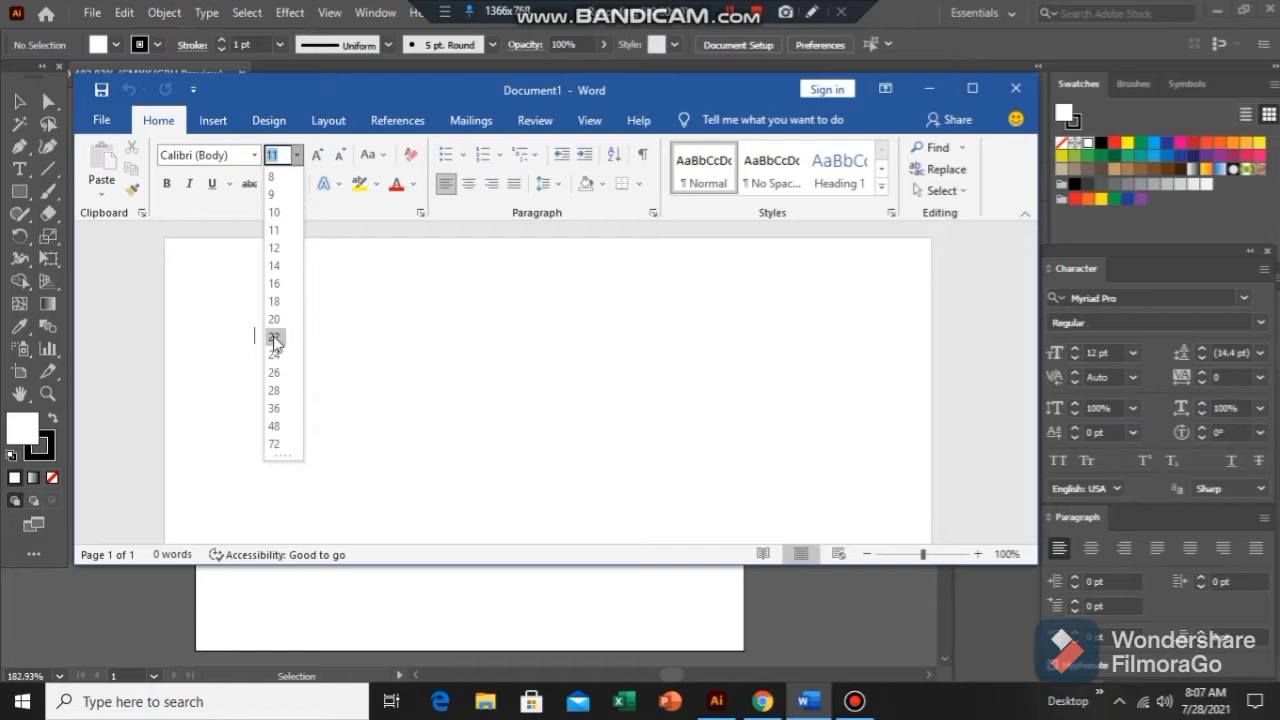
Set the font size to 22 and write the heading "Shape builder tool;" in the document
{"action": "left_click", "coordinate": [274, 338]}
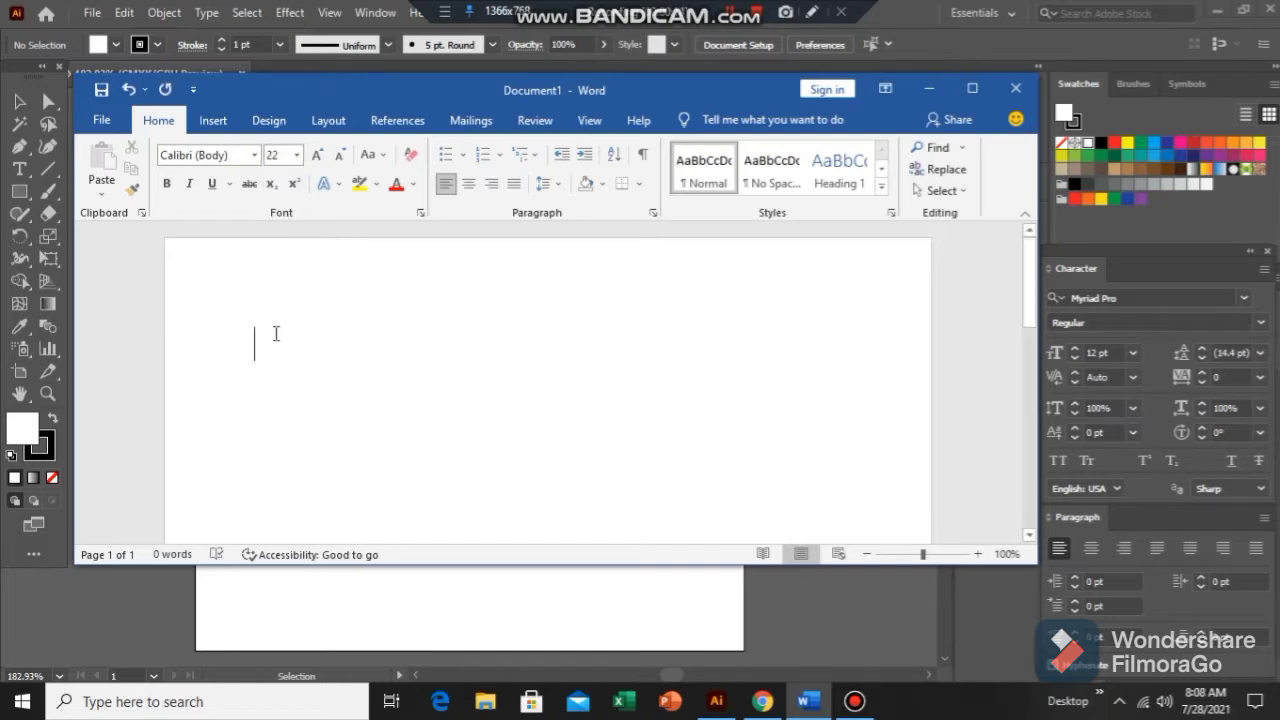
{"action": "type", "text": "shap"}
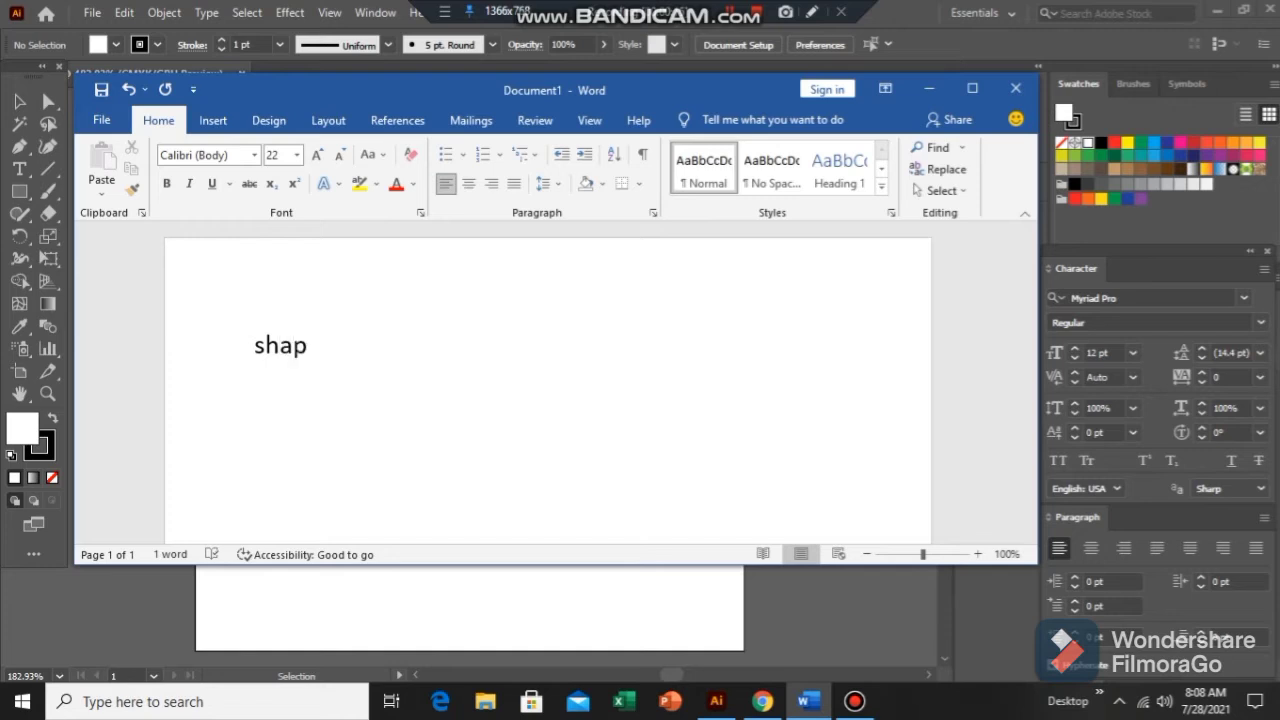
{"action": "type", "text": "e b"}
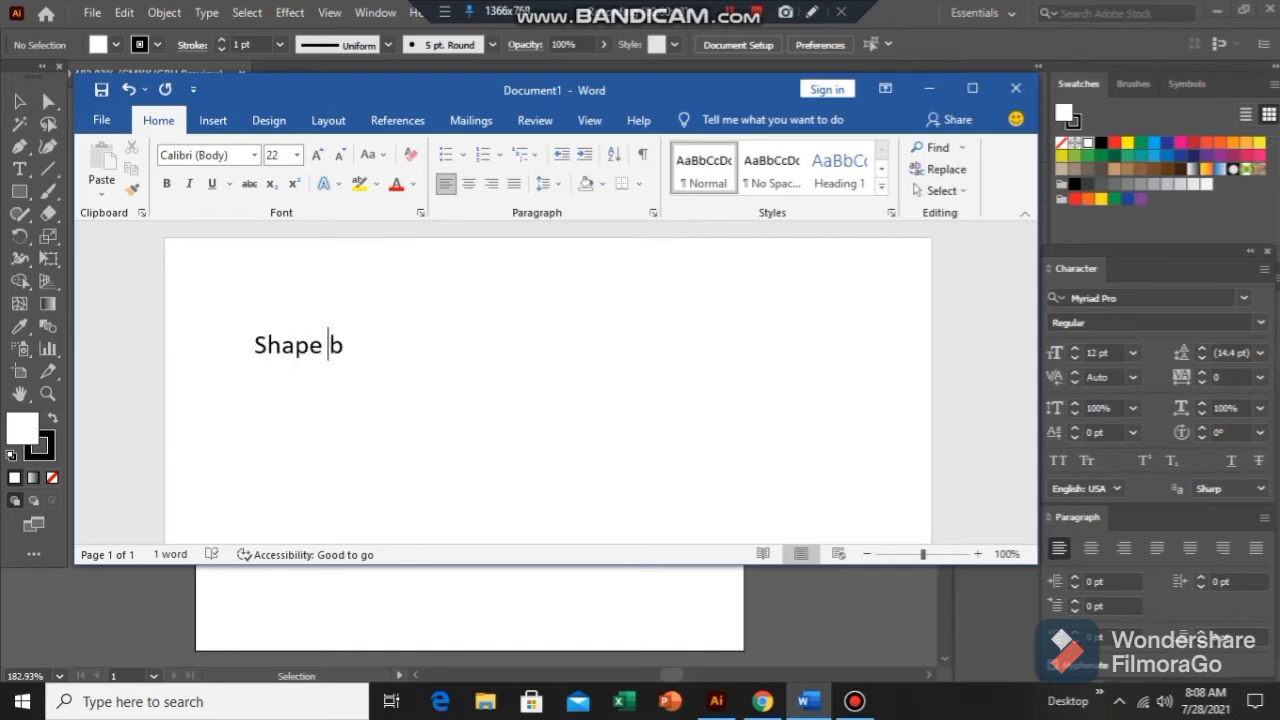
{"action": "type", "text": "uilder"}
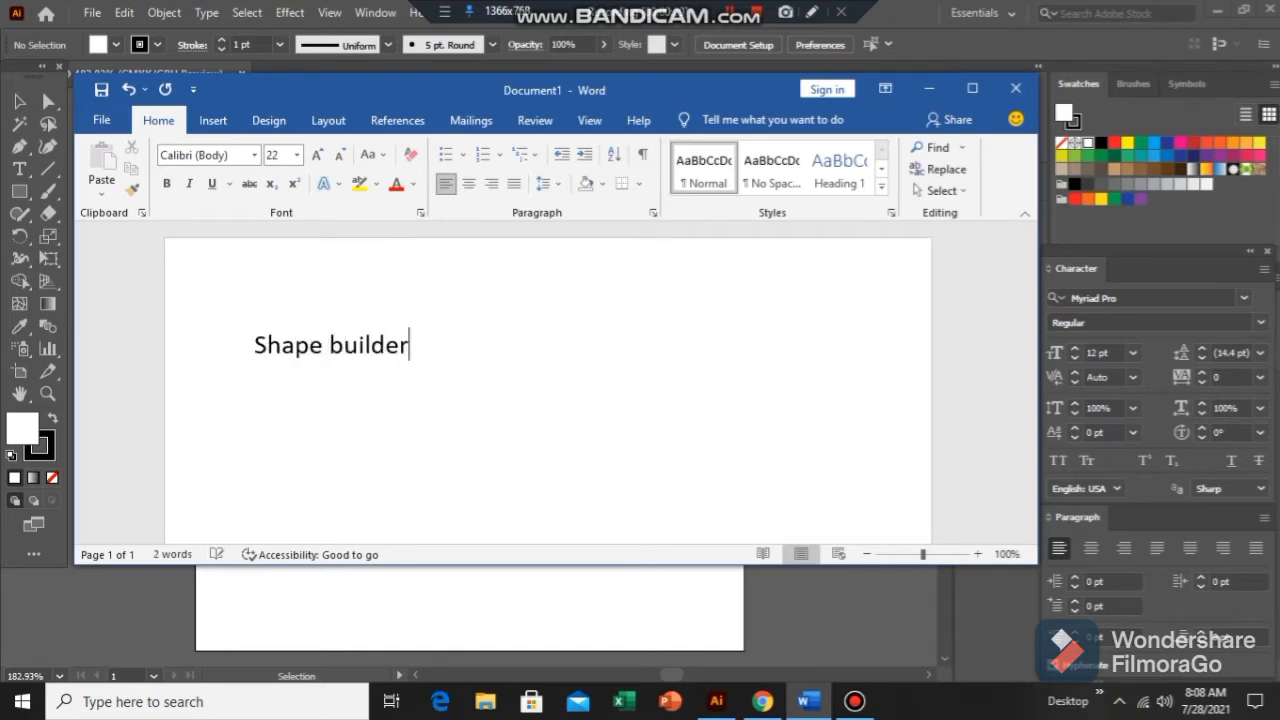
{"action": "type", "text": " tool;"}
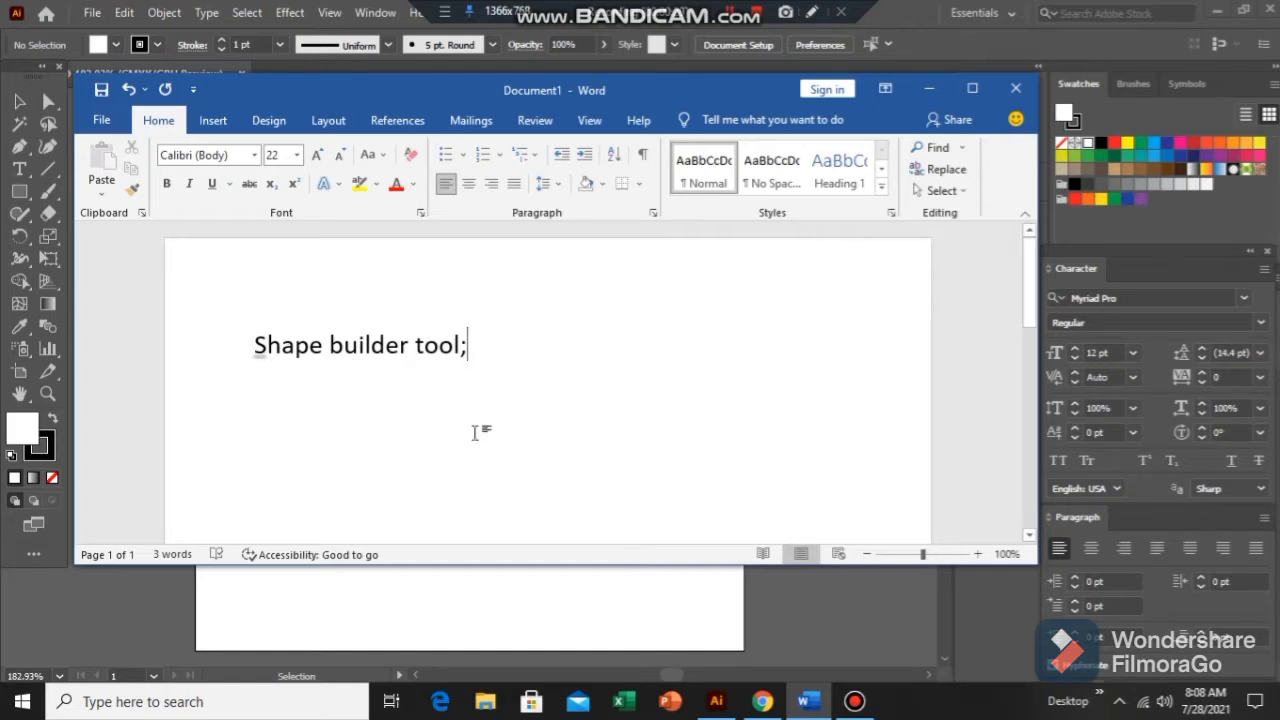
Add a second line under the heading reading "Shortcut; shift M"
{"action": "mouse_move", "coordinate": [765, 702]}
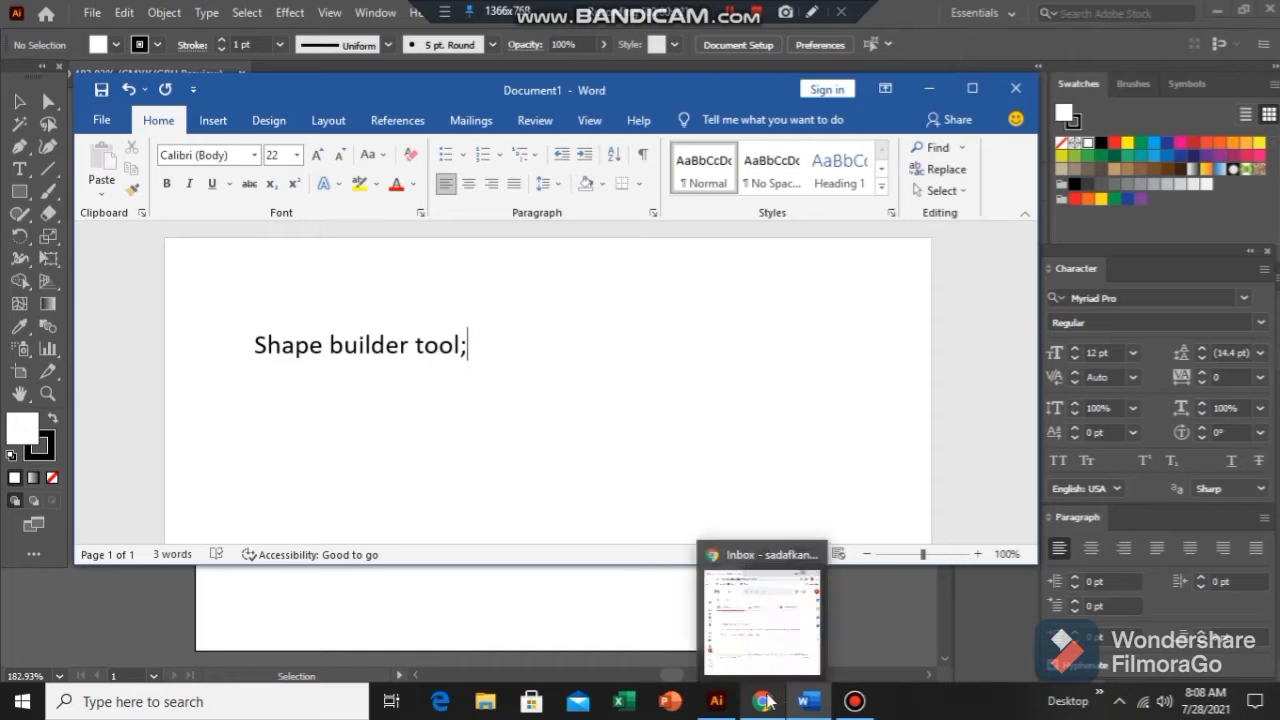
{"action": "mouse_move", "coordinate": [720, 705]}
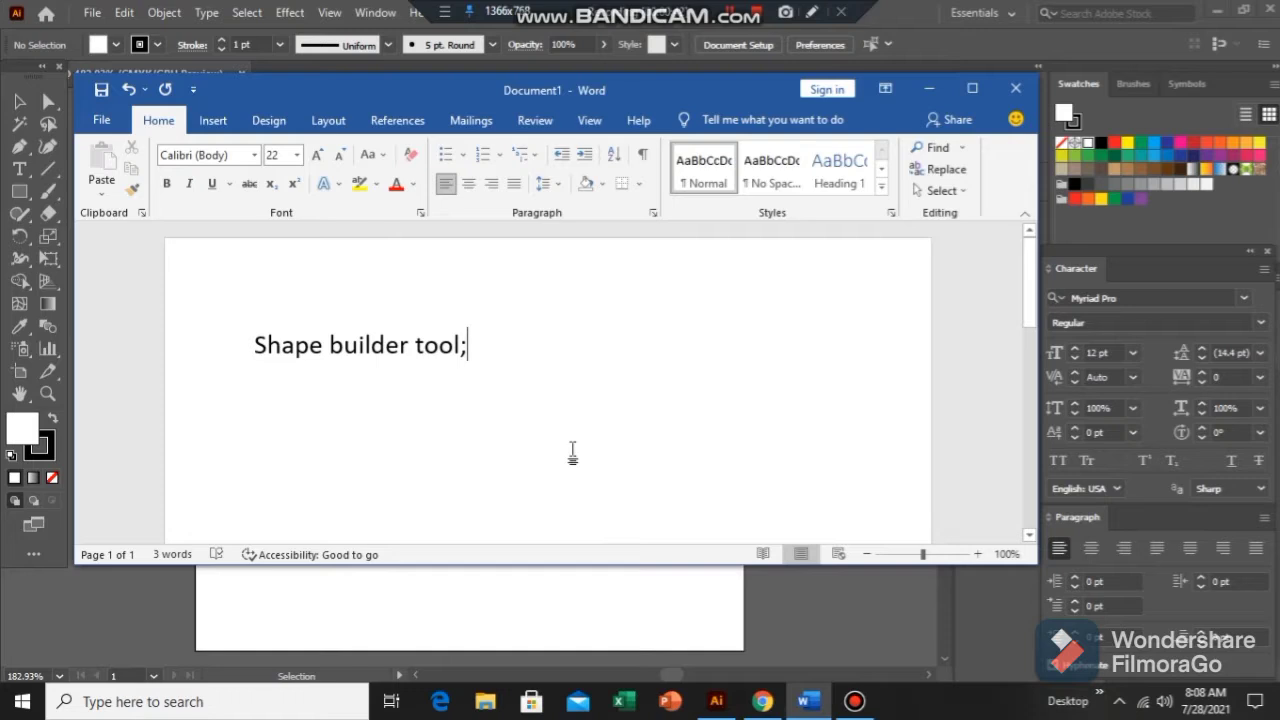
{"action": "key", "text": "Return"}
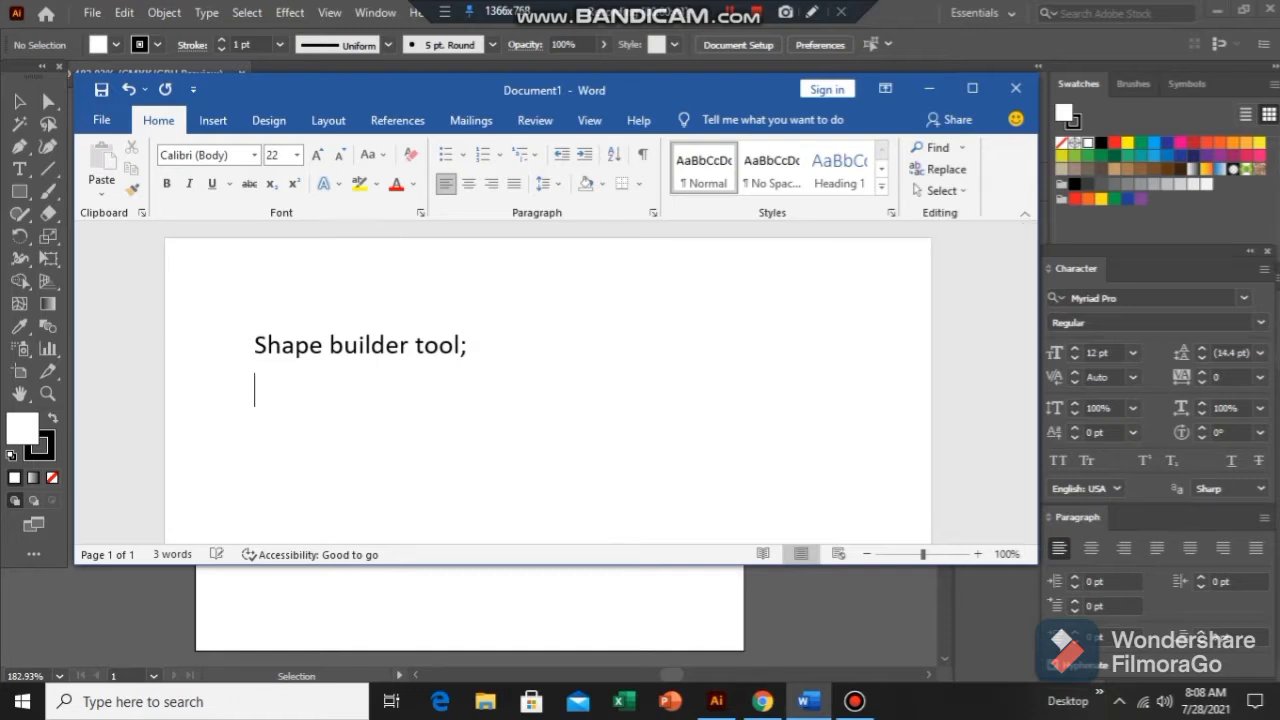
{"action": "type", "text": "shortcut"}
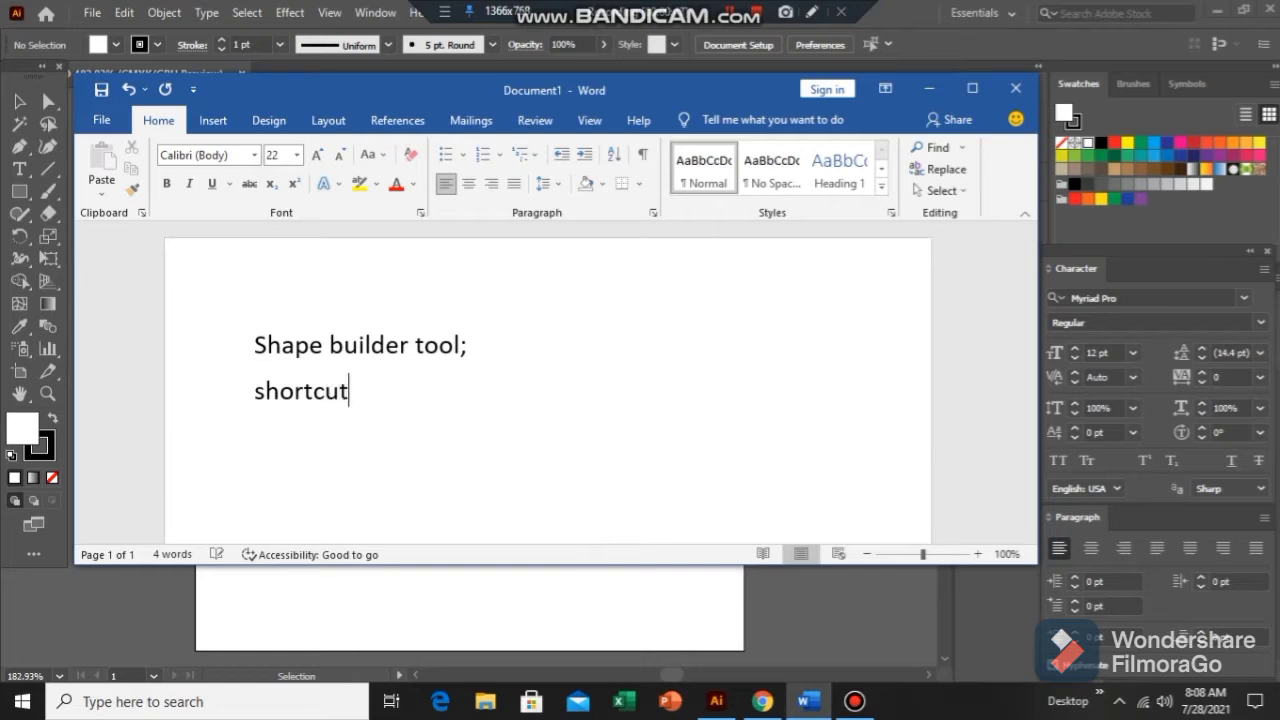
{"action": "type", "text": "; s"}
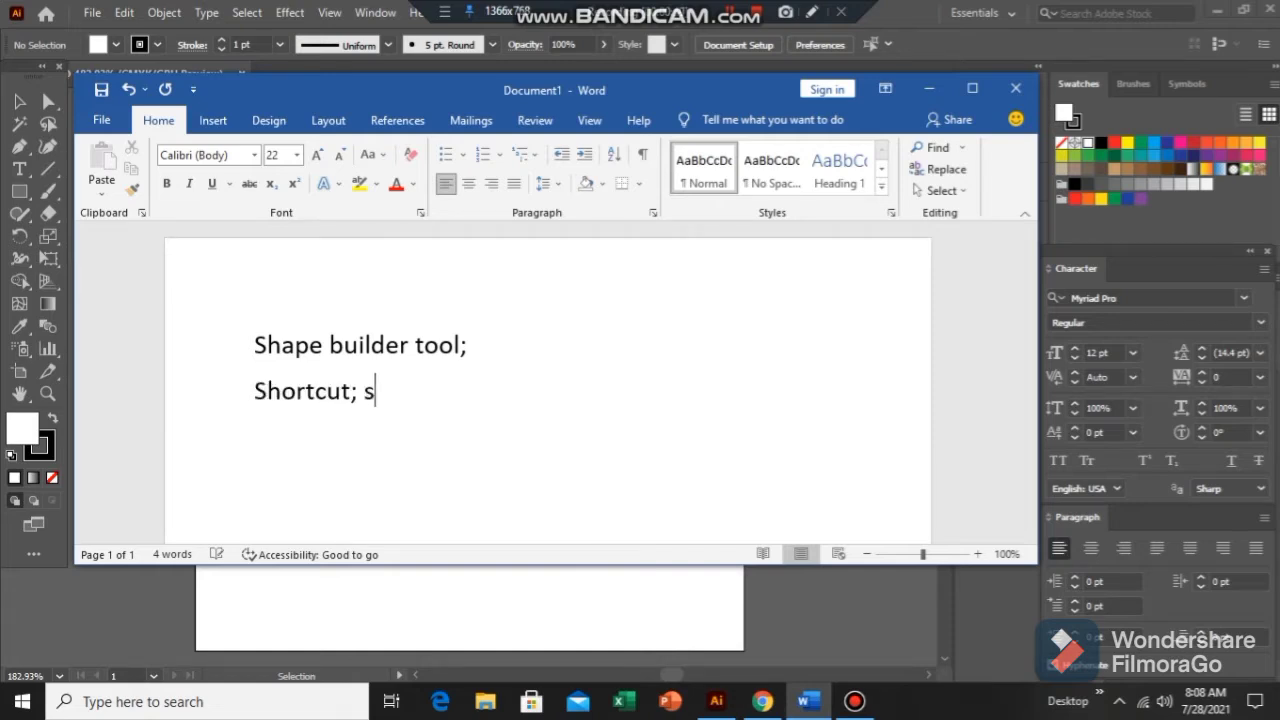
{"action": "type", "text": "hift M"}
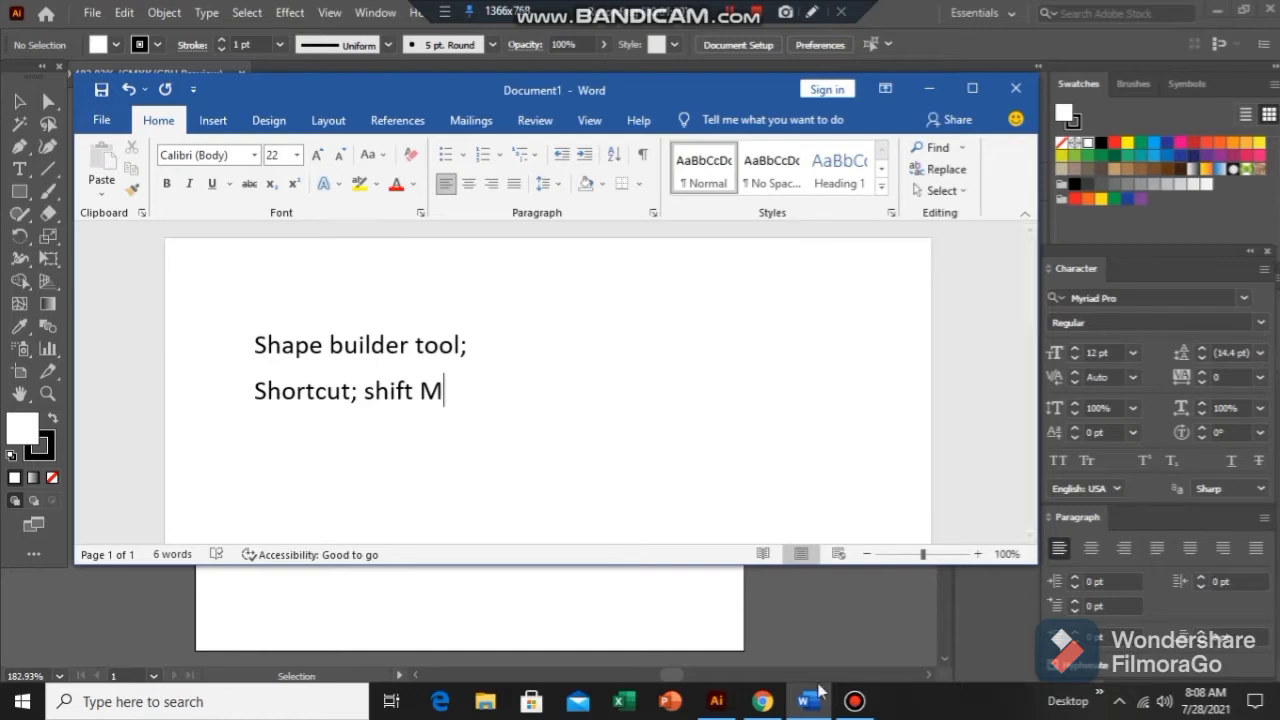
Switch to Illustrator and draw a large ellipse near the middle of the artboard
{"action": "left_click", "coordinate": [716, 701]}
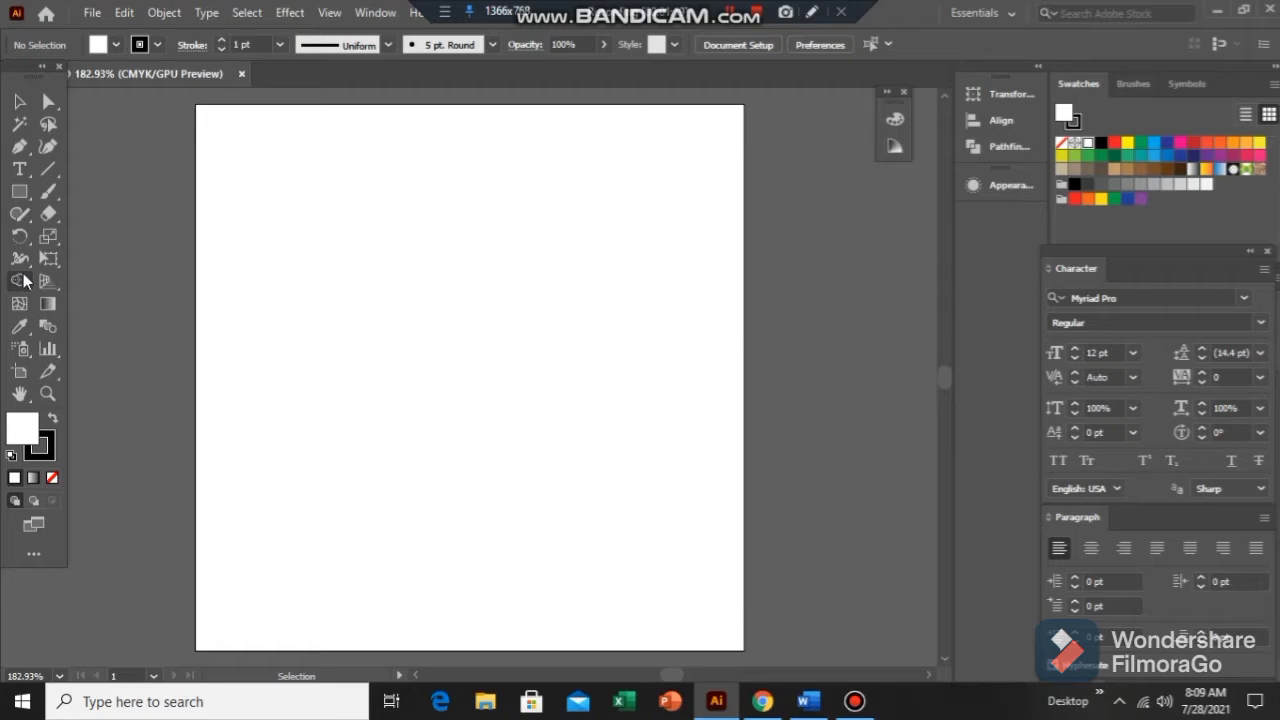
{"action": "right_click", "coordinate": [22, 197]}
{"action": "left_click", "coordinate": [112, 237]}
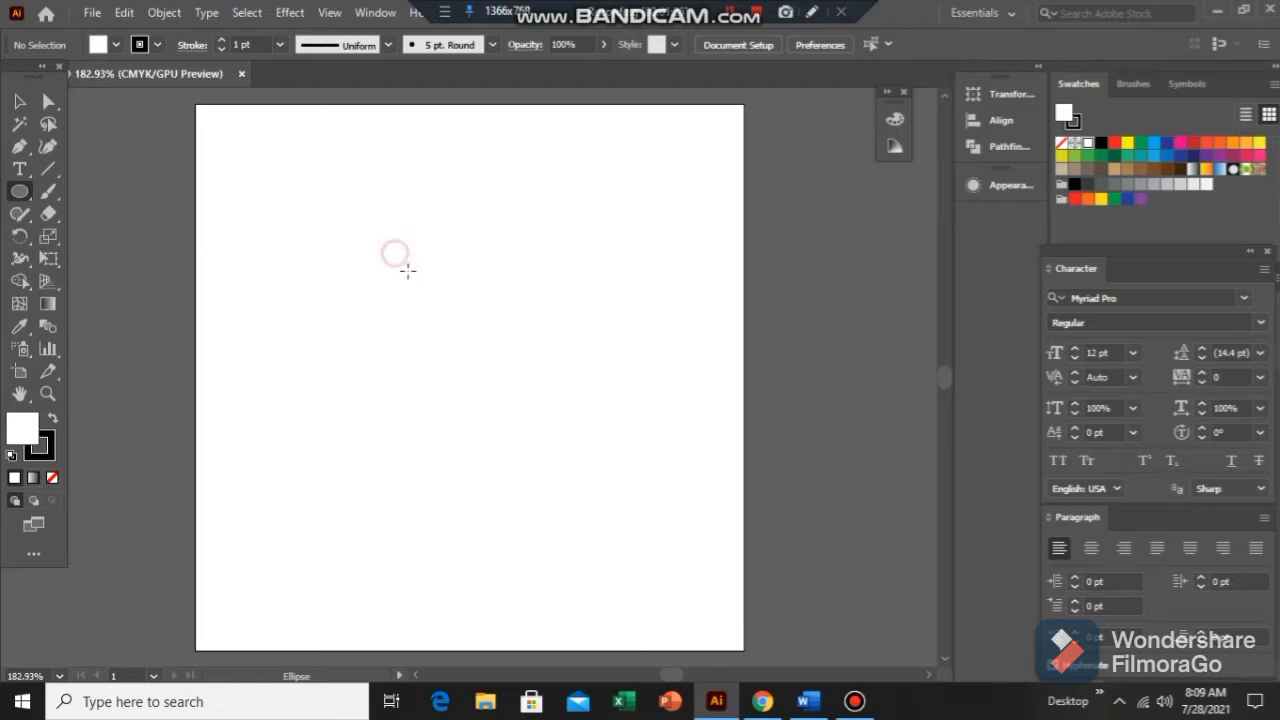
{"action": "mouse_move", "coordinate": [394, 252]}
{"action": "left_mouse_down"}
{"action": "mouse_move", "coordinate": [561, 418]}
{"action": "mouse_move", "coordinate": [585, 414]}
{"action": "mouse_move", "coordinate": [574, 420]}
{"action": "left_mouse_up"}
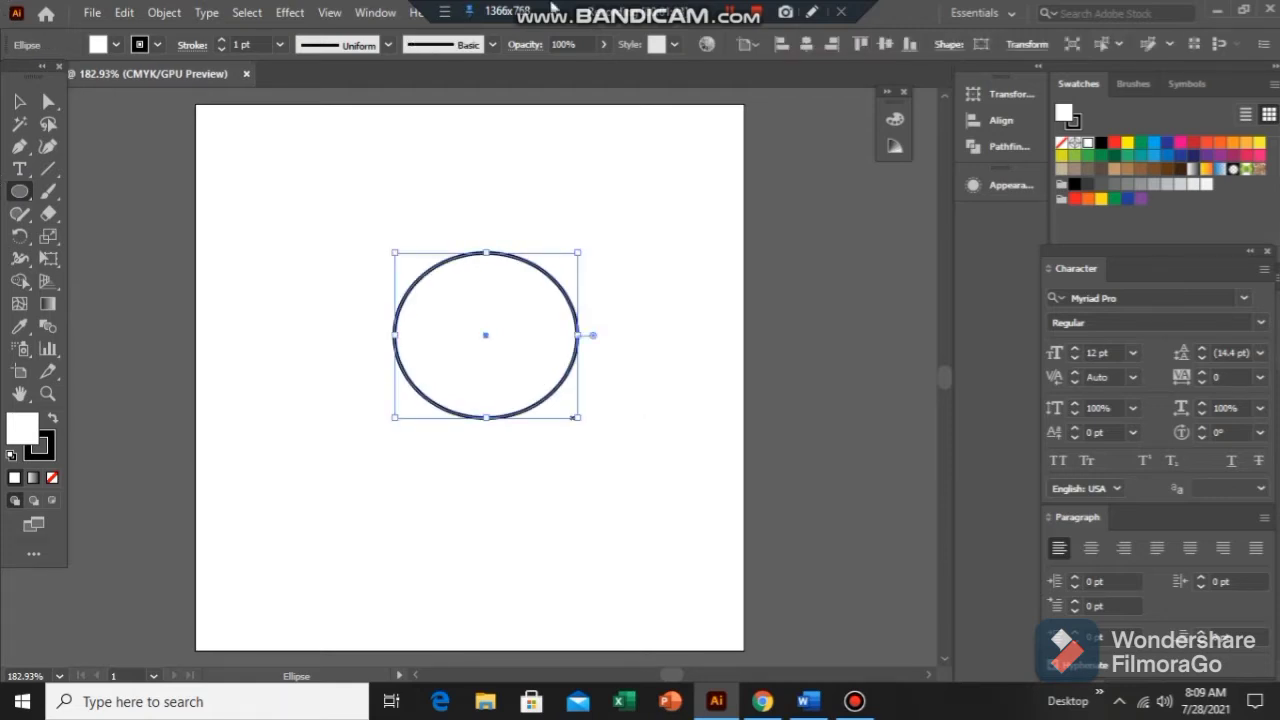
Fill the ellipse with red and remove its stroke
{"action": "left_click", "coordinate": [1114, 145]}
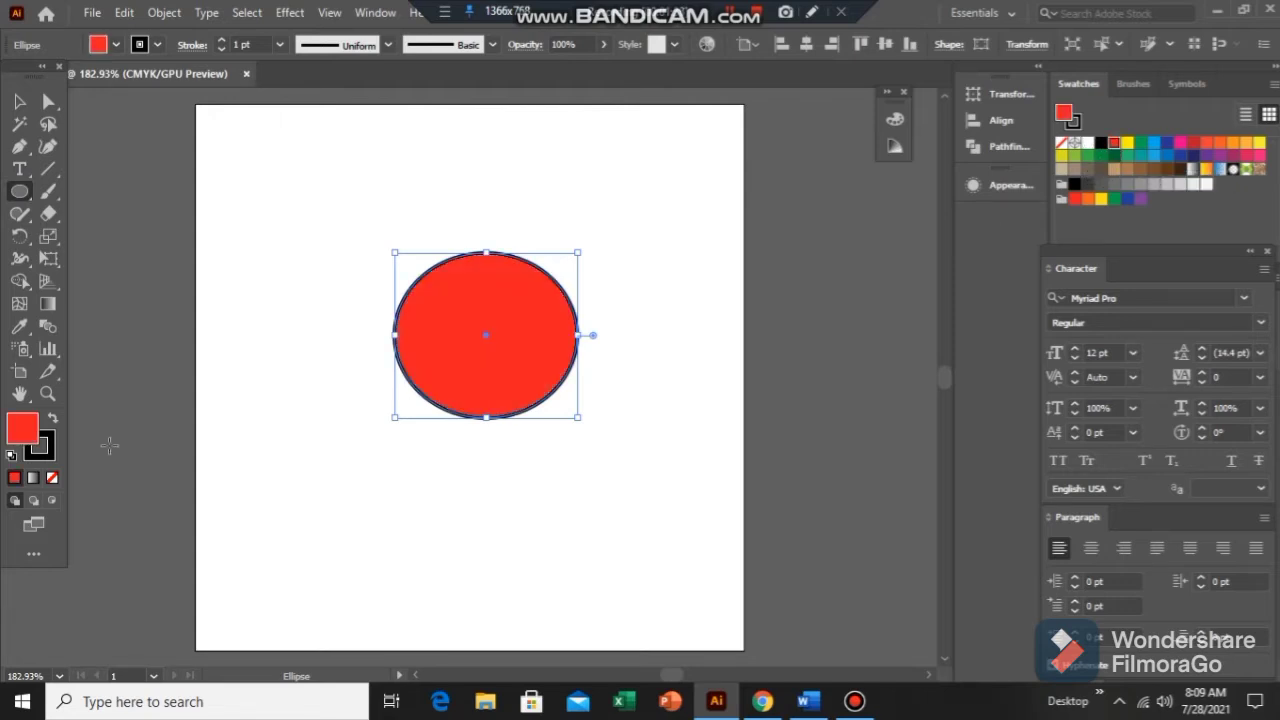
{"action": "left_click", "coordinate": [48, 454]}
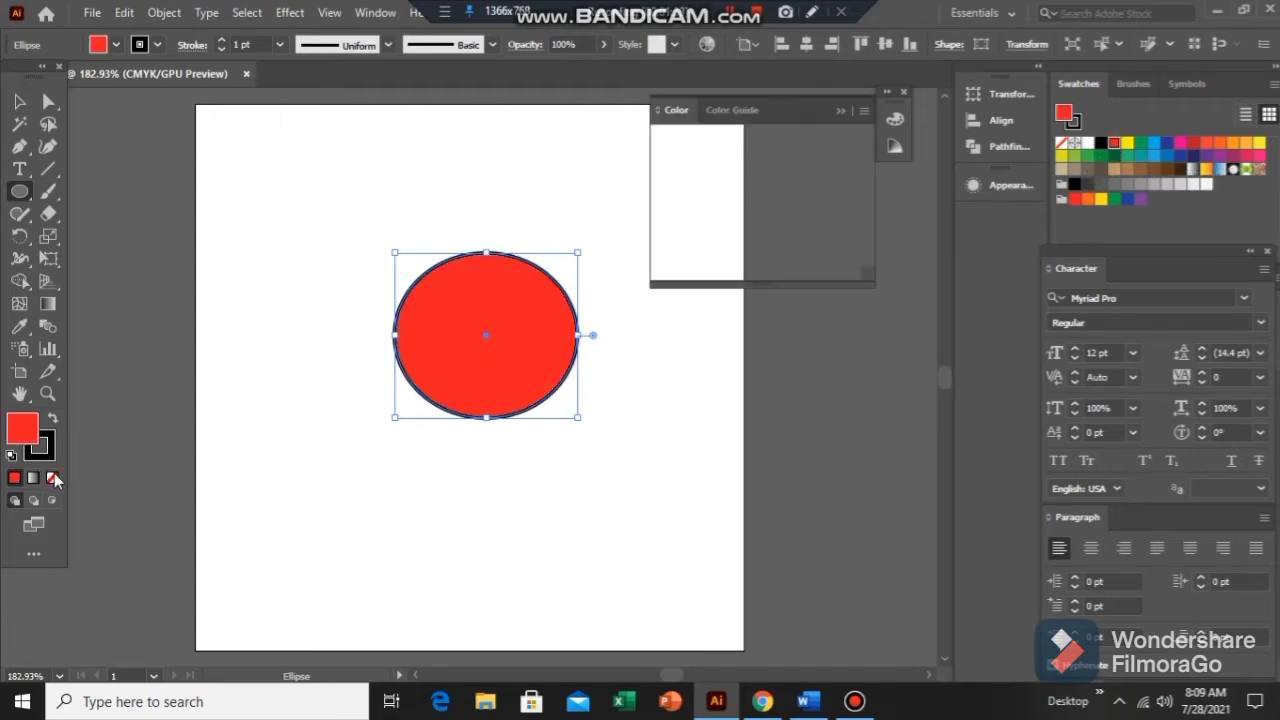
{"action": "key", "text": "slash"}
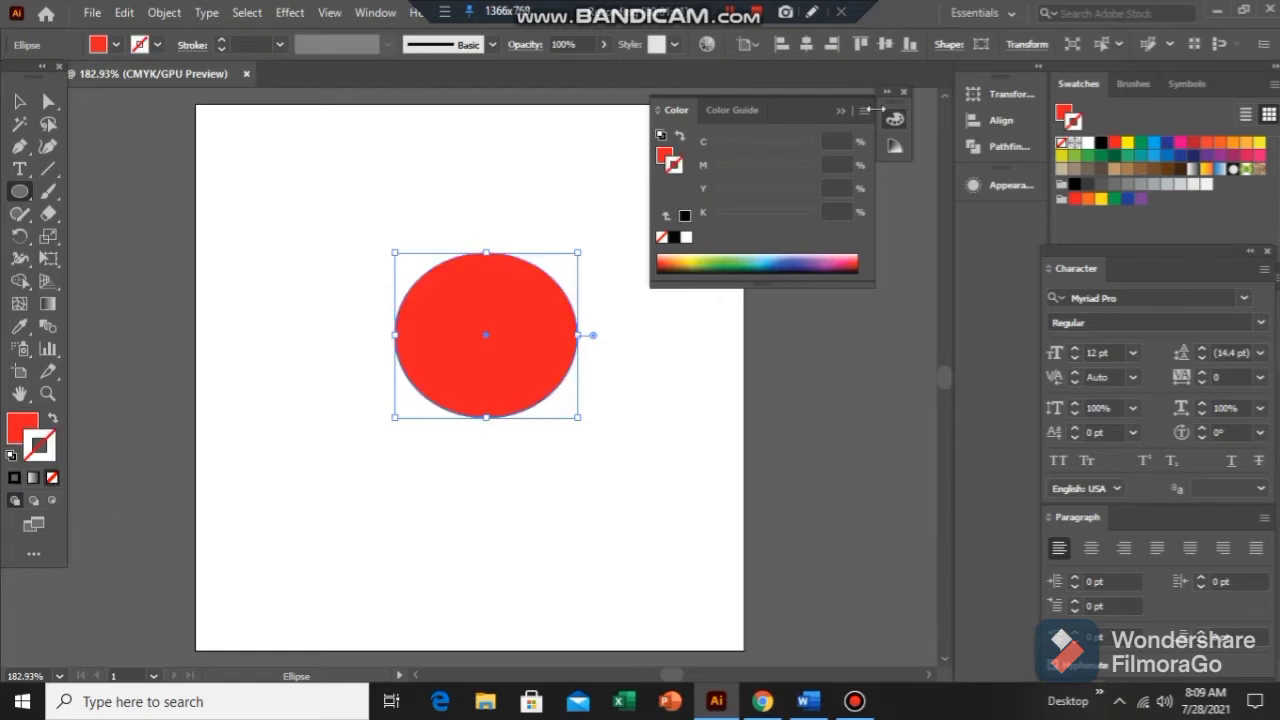
{"action": "left_click", "coordinate": [840, 110]}
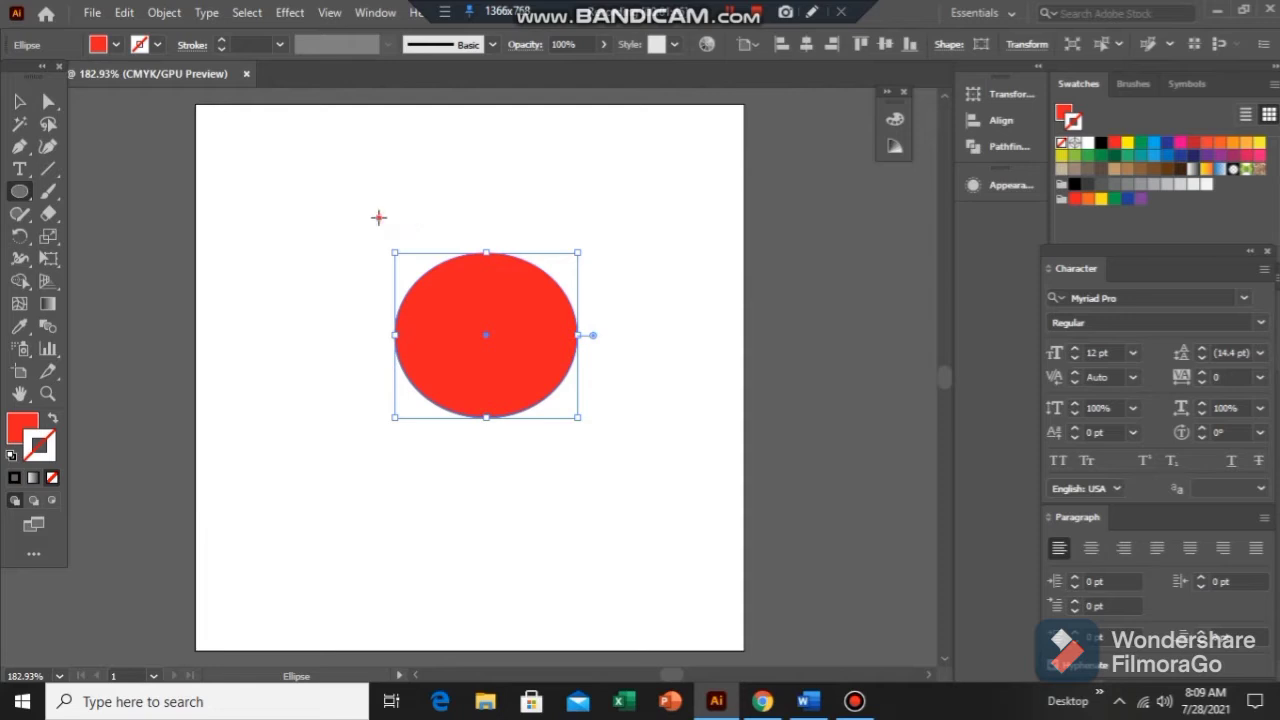
Draw a circle about 28 px wide overlapping the ellipse's upper-left edge and copy it to the upper-right edge as a second ear
{"action": "left_click_drag", "start_coordinate": [378, 217], "coordinate": [469, 307]}
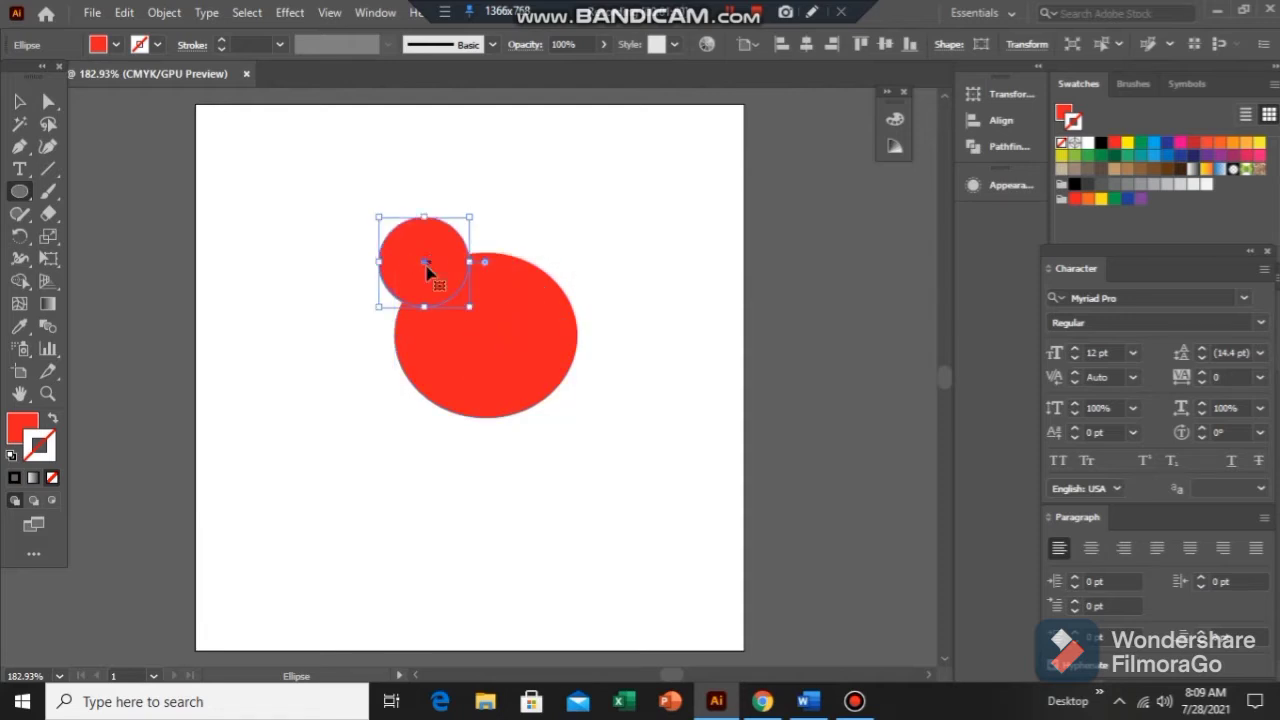
{"action": "left_click_drag", "start_coordinate": [427, 270], "coordinate": [533, 266]}
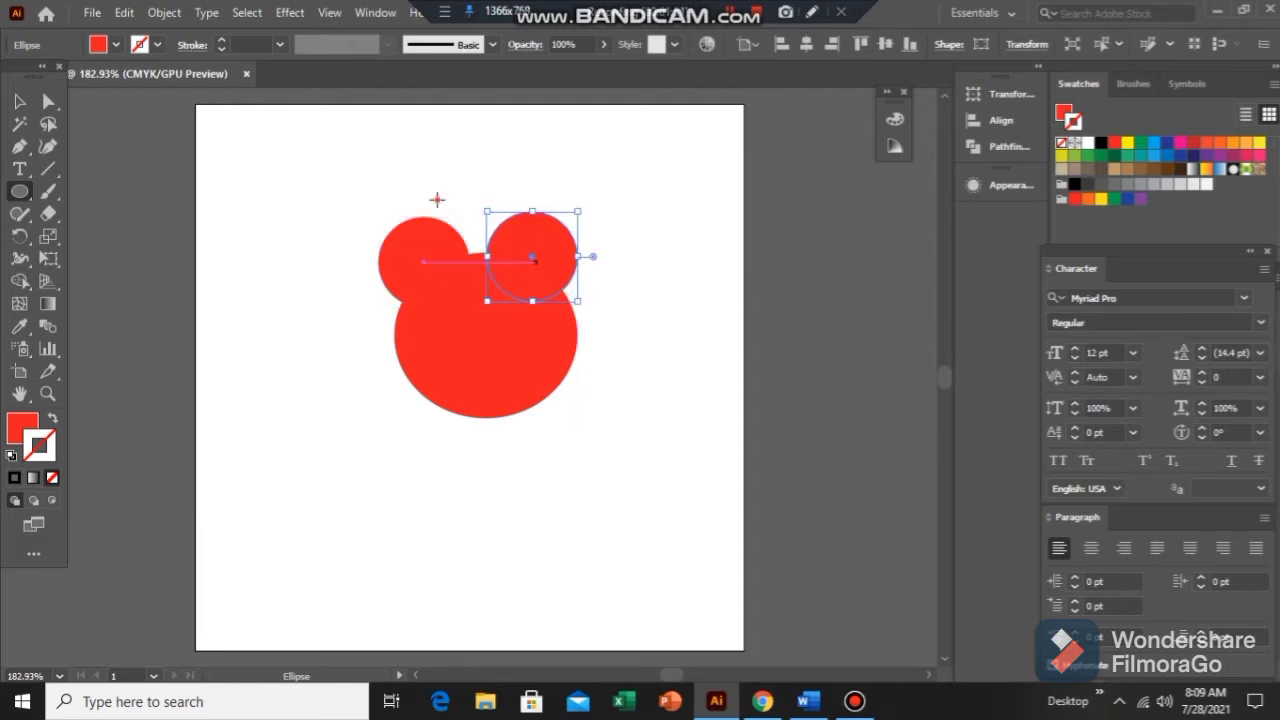
{"action": "left_click", "coordinate": [380, 194]}
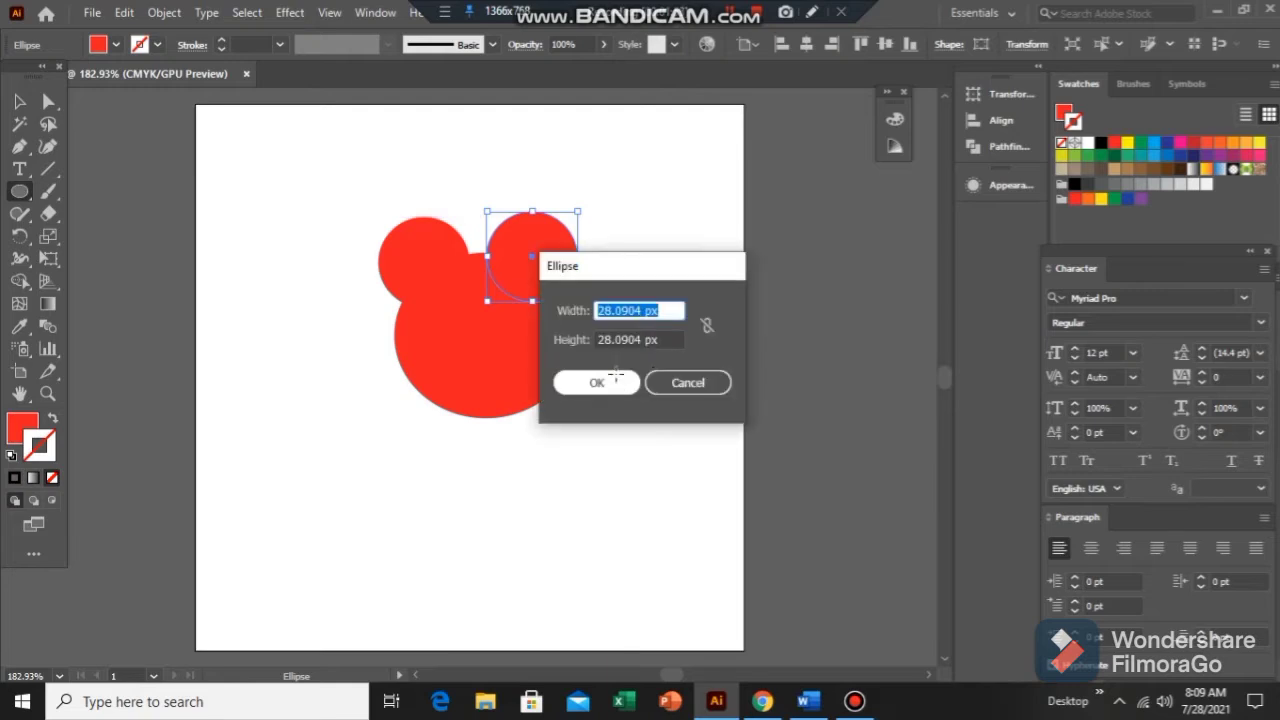
{"action": "left_click", "coordinate": [615, 382]}
{"action": "key", "text": "Delete"}
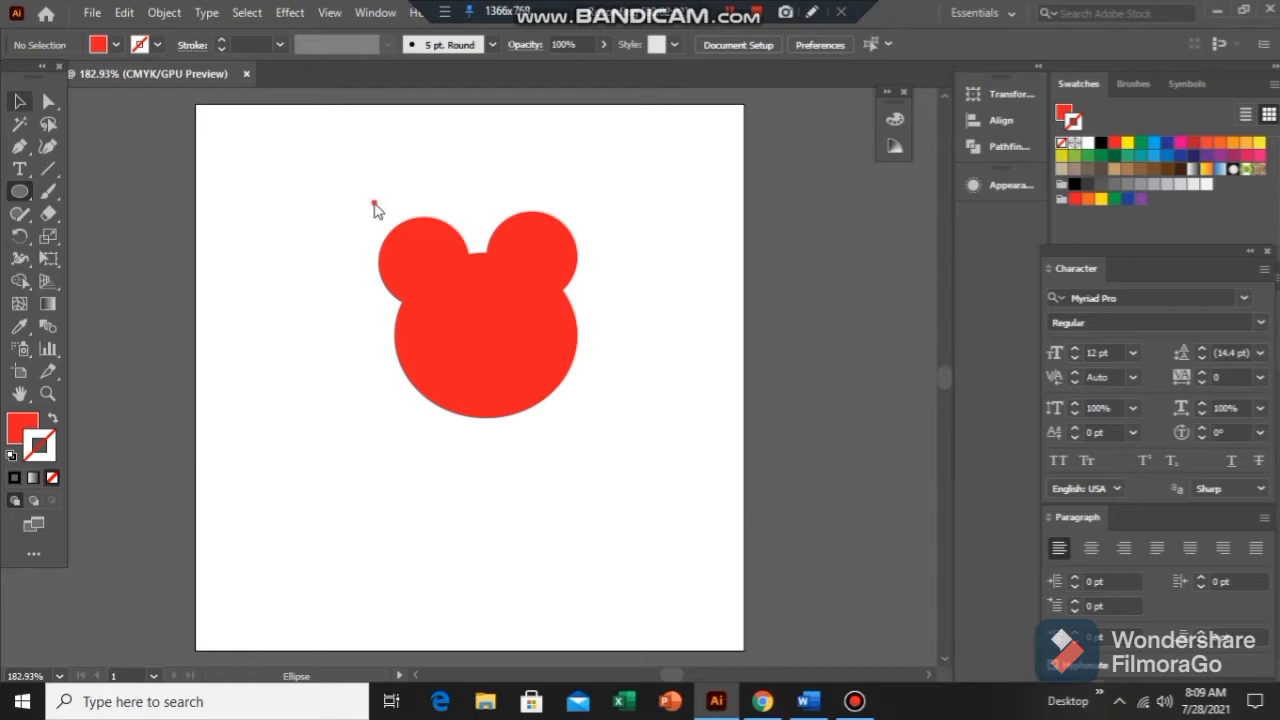
Select the large ellipse and both ear circles and merge them into one shape with the Shape Builder tool
{"action": "key", "text": "v"}
{"action": "left_click_drag", "start_coordinate": [638, 451], "coordinate": [434, 366]}
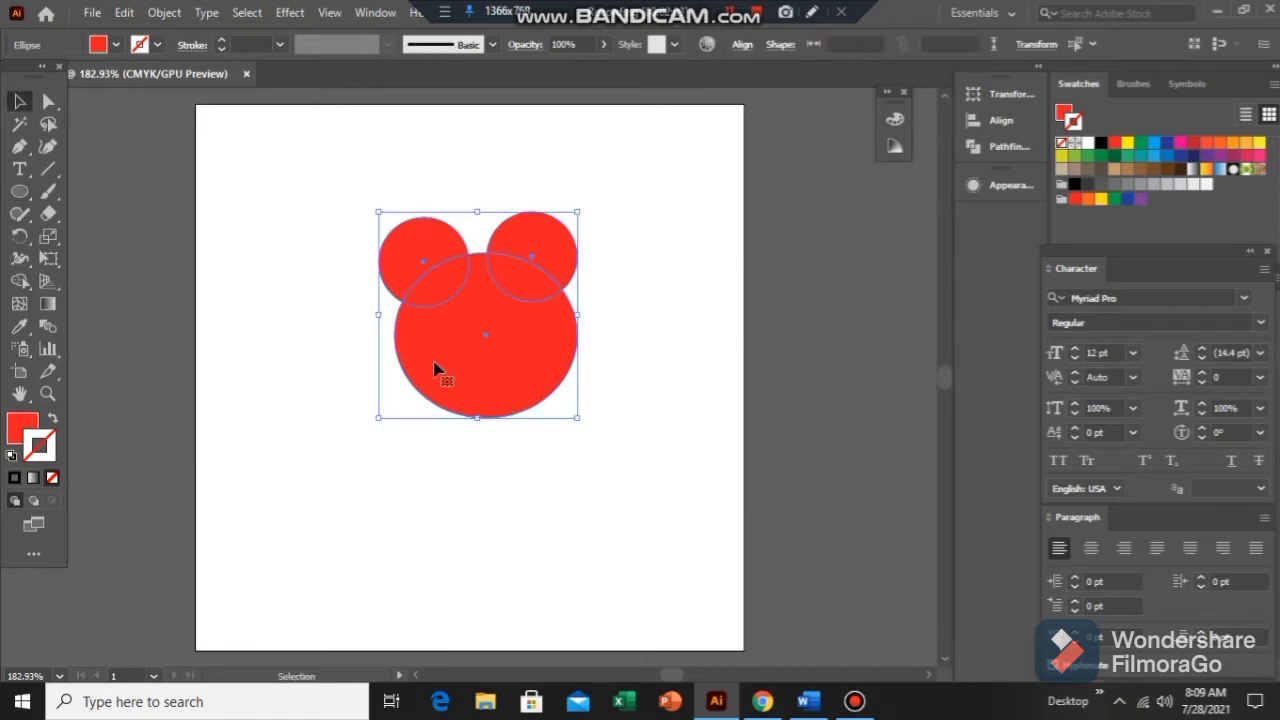
{"action": "left_click", "coordinate": [20, 282]}
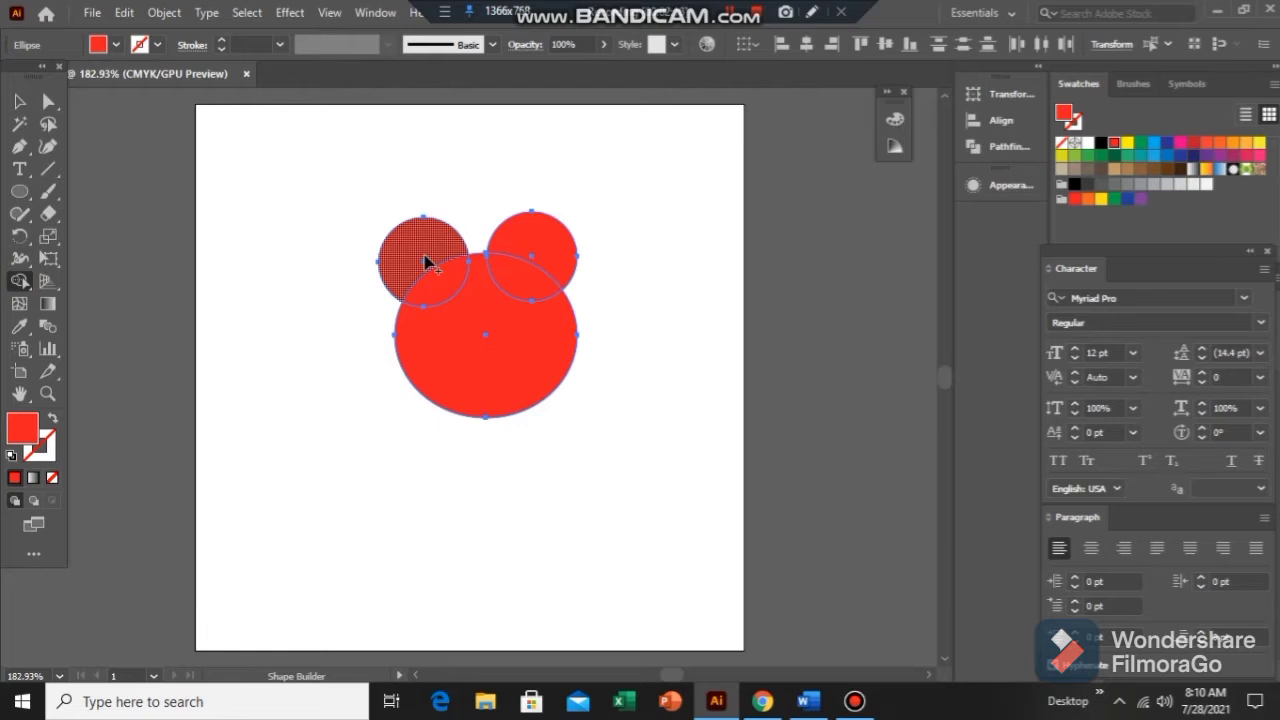
{"action": "mouse_move", "coordinate": [424, 261]}
{"action": "left_mouse_down"}
{"action": "mouse_move", "coordinate": [448, 286]}
{"action": "mouse_move", "coordinate": [513, 299]}
{"action": "mouse_move", "coordinate": [540, 254]}
{"action": "left_mouse_up"}
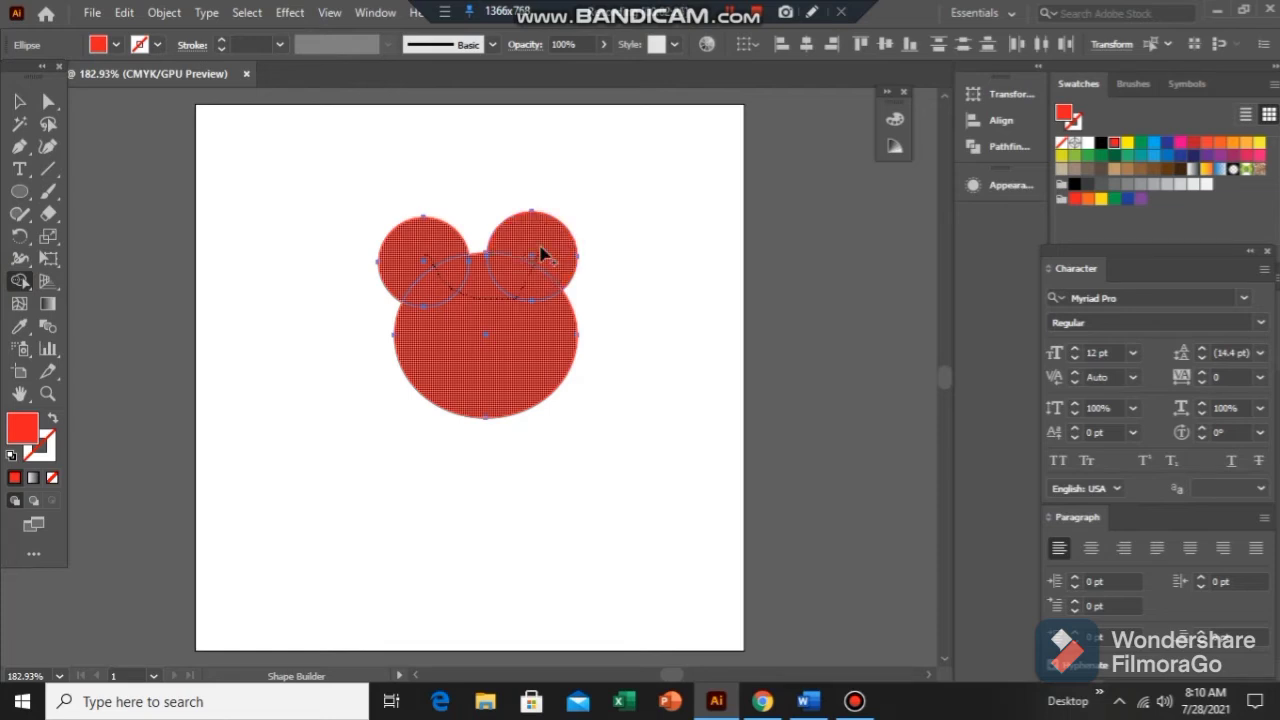
{"action": "left_click_drag", "start_coordinate": [540, 254], "coordinate": [540, 252]}
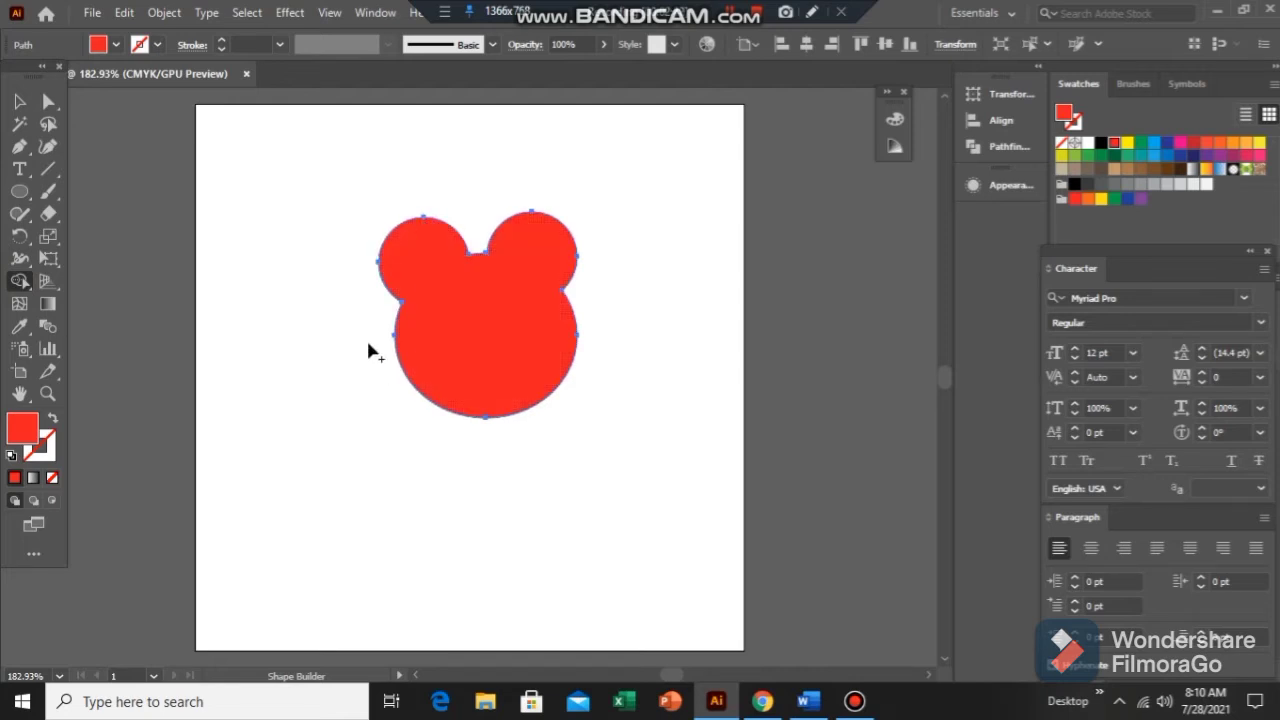
Scale the merged bear-head shape down to about a third and place it in the artboard's upper-left corner
{"action": "left_click", "coordinate": [20, 102]}
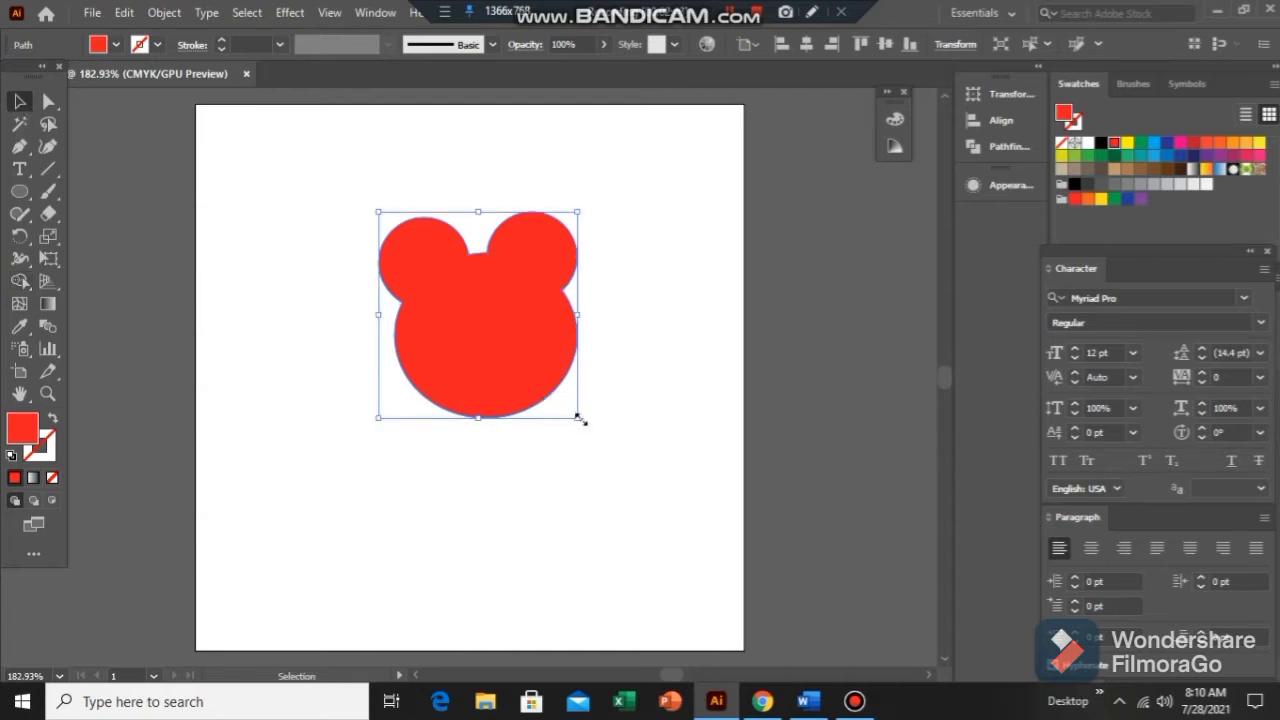
{"action": "left_click_drag", "start_coordinate": [578, 418], "coordinate": [272, 168]}
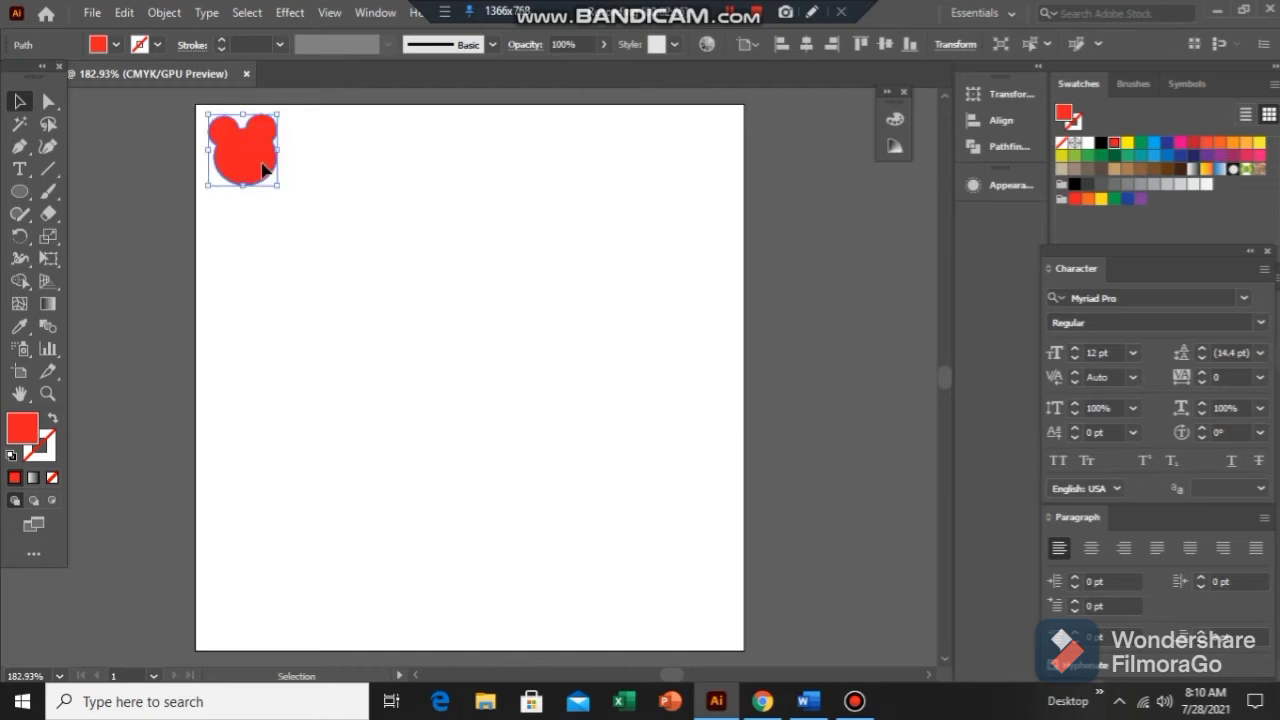
Draw a red rectangle about 41 by 33 px left of the artboard's centre
{"action": "left_click", "coordinate": [20, 192]}
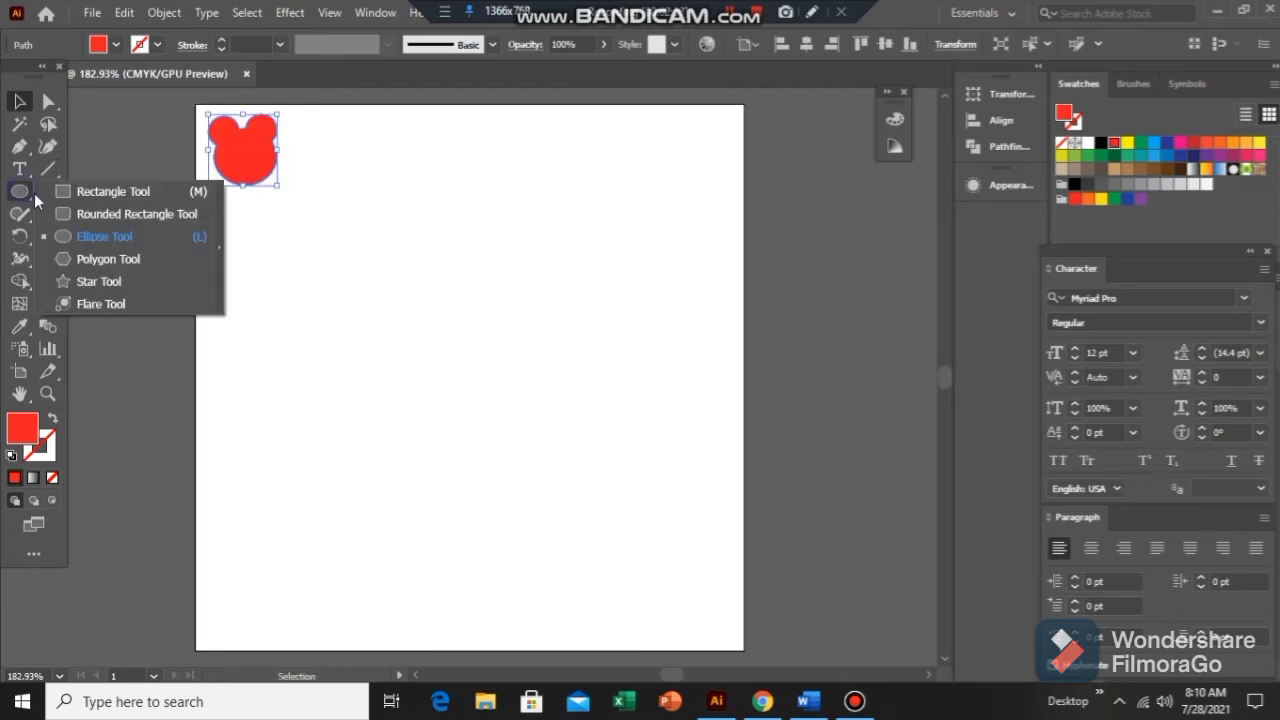
{"action": "left_click", "coordinate": [133, 191]}
{"action": "left_click_drag", "start_coordinate": [313, 276], "coordinate": [443, 381]}
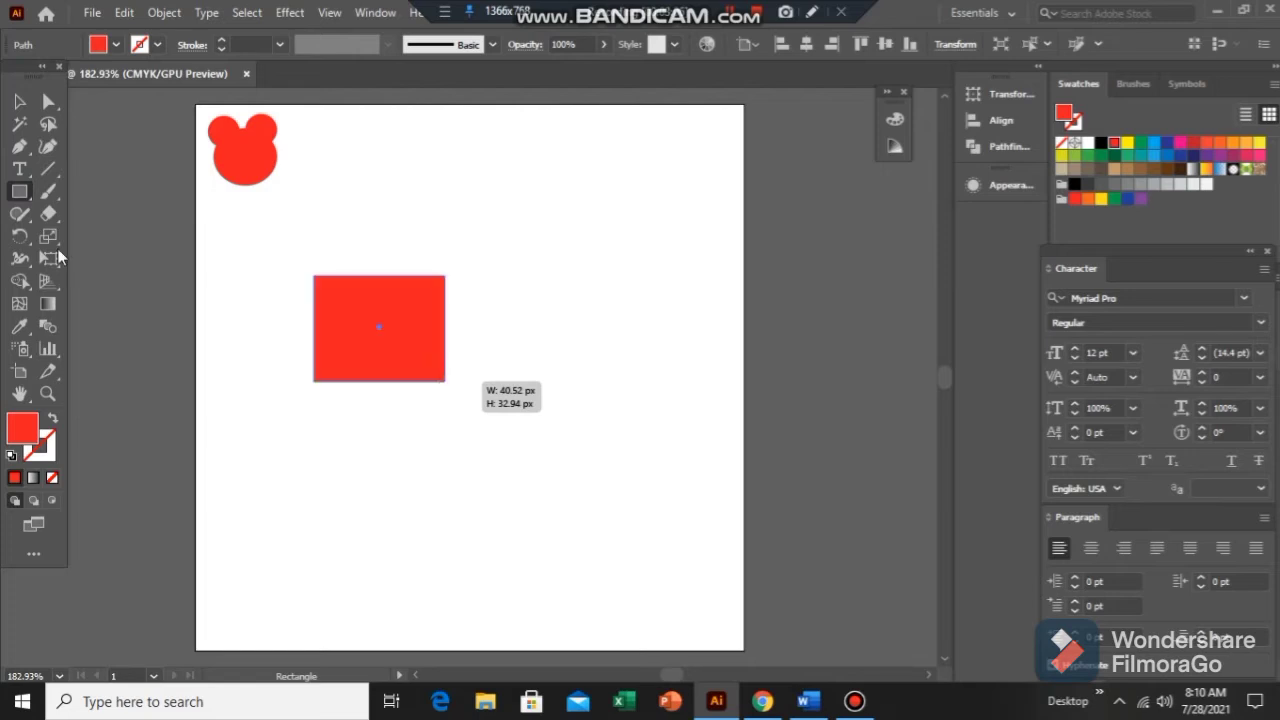
Draw a circle as tall as the rectangle, overlapping and extending past its right edge
{"action": "right_click", "coordinate": [19, 191]}
{"action": "left_click", "coordinate": [116, 236]}
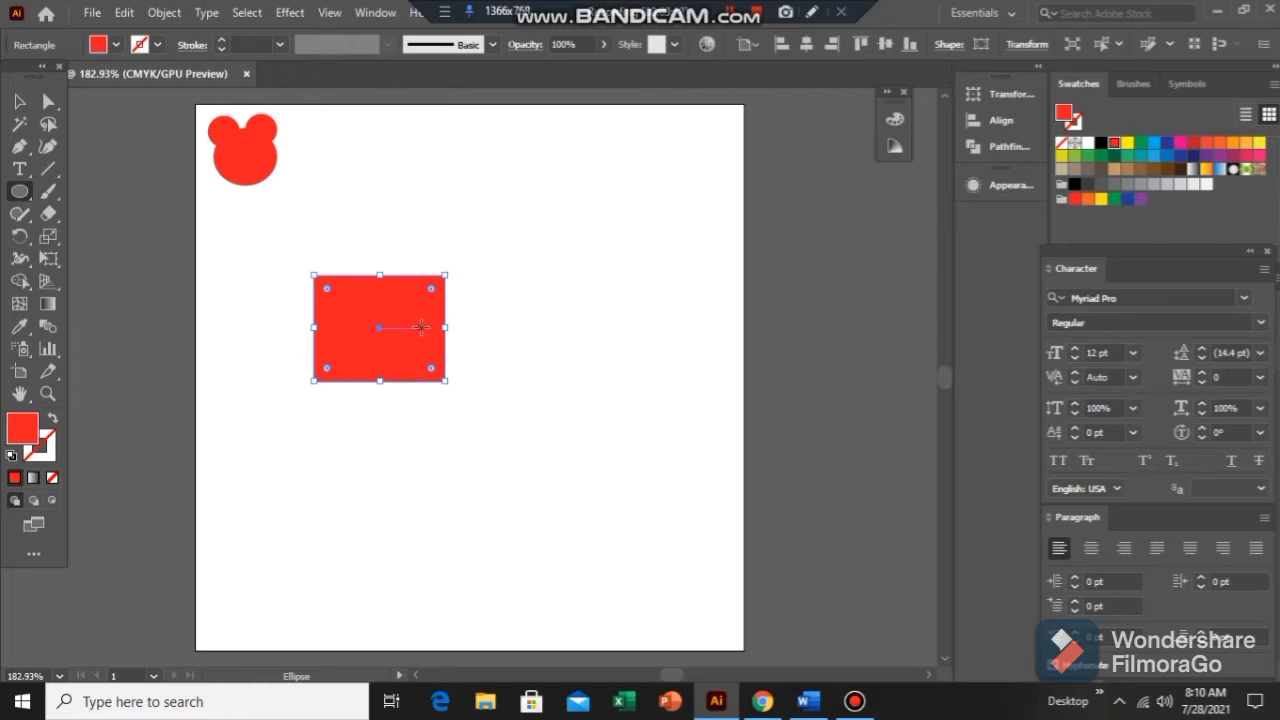
{"action": "left_click_drag", "start_coordinate": [421, 327], "coordinate": [475, 370]}
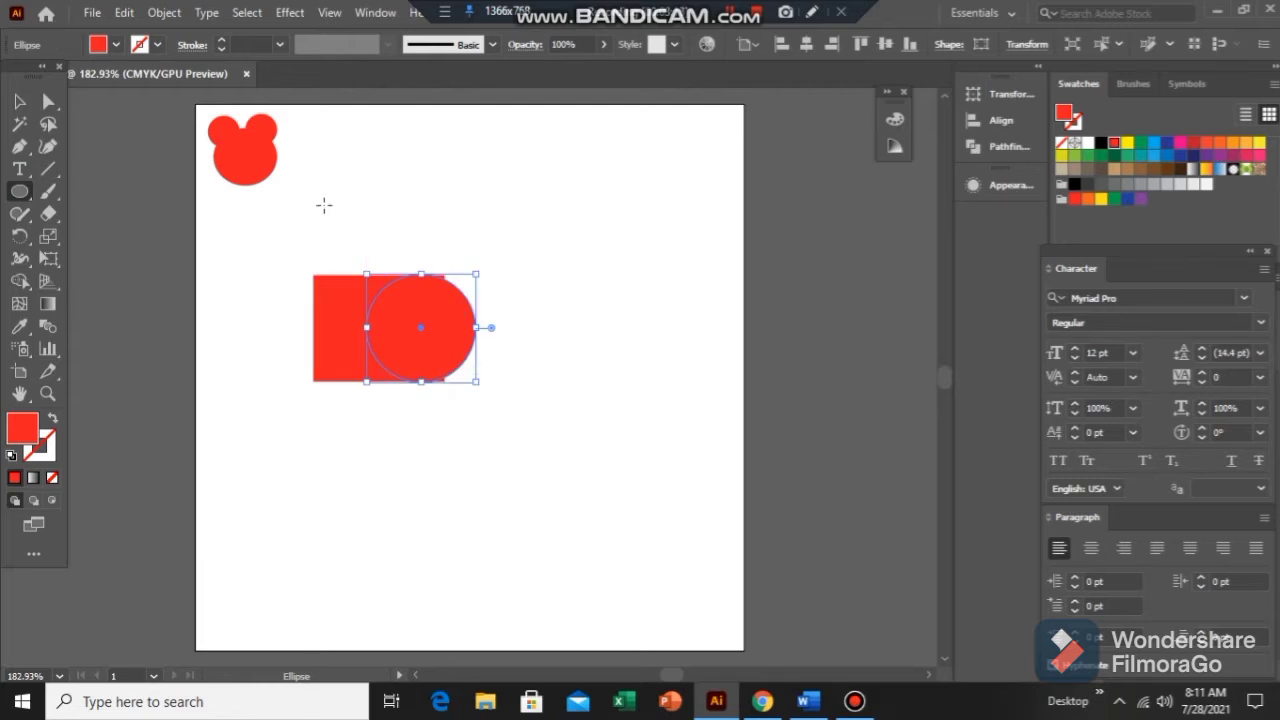
Select the rectangle and the circle and merge them into one round-ended shape with the Shape Builder tool
{"action": "left_click", "coordinate": [18, 101]}
{"action": "left_click_drag", "start_coordinate": [280, 256], "coordinate": [460, 385]}
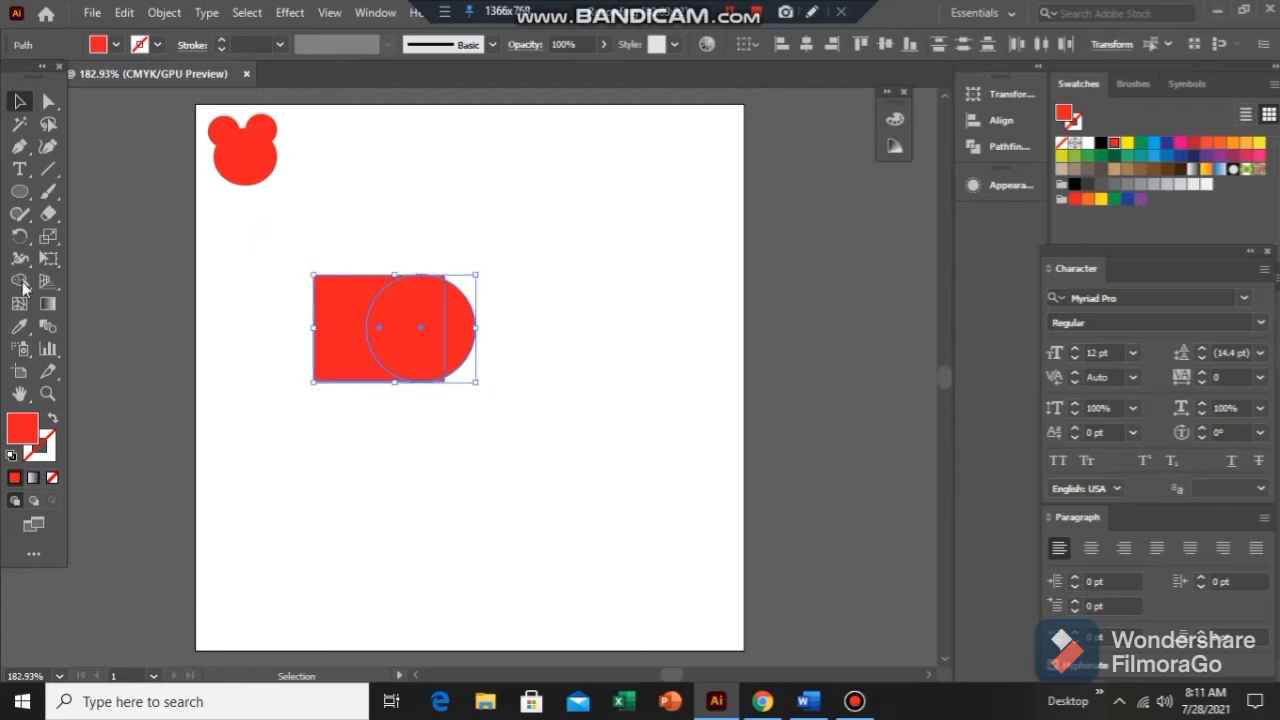
{"action": "left_click", "coordinate": [27, 288]}
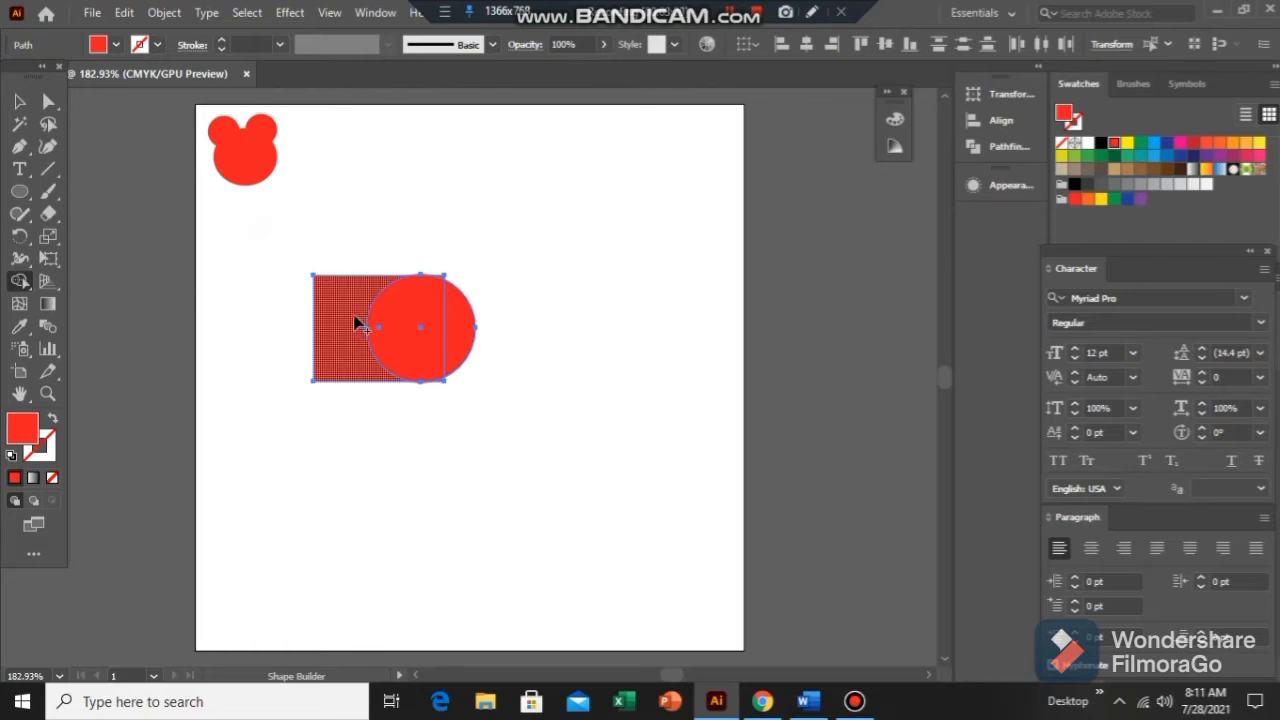
{"action": "left_click_drag", "start_coordinate": [360, 323], "coordinate": [452, 336]}
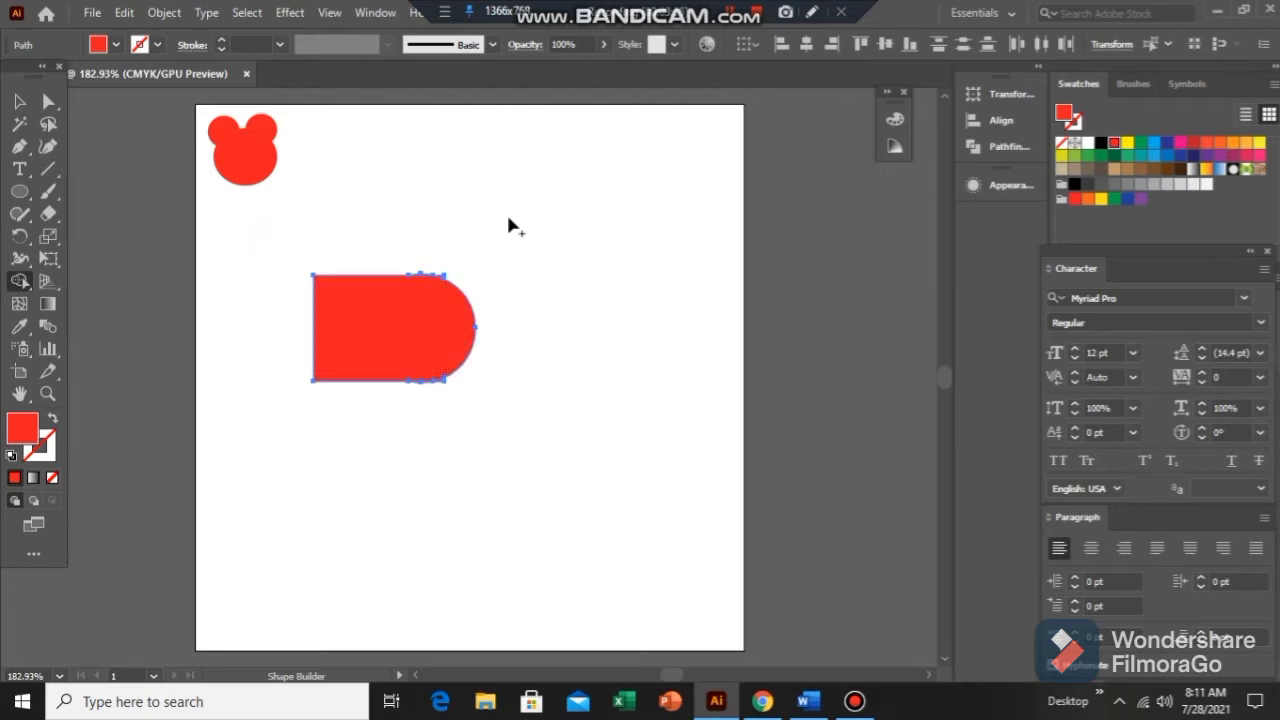
Scale the round-ended shape down to about half and place it just right of the bear head at the artboard's top
{"action": "left_click", "coordinate": [19, 101]}
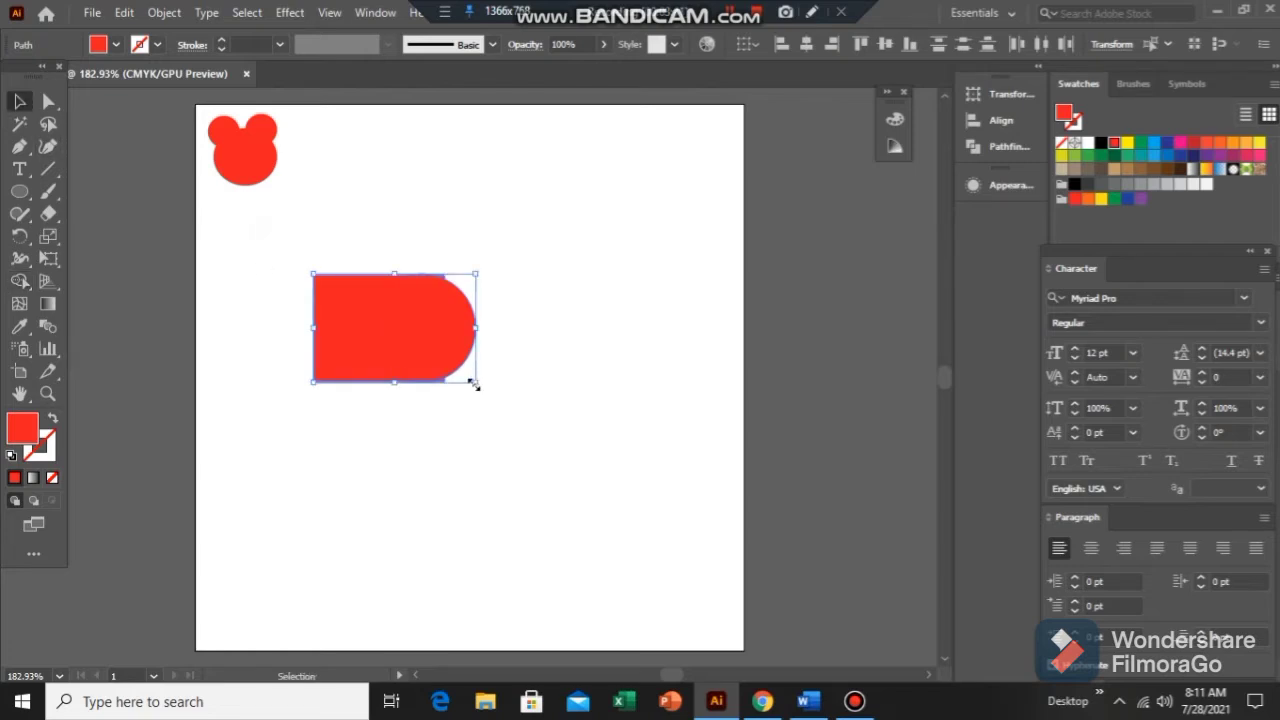
{"action": "left_click_drag", "start_coordinate": [473, 384], "coordinate": [335, 158]}
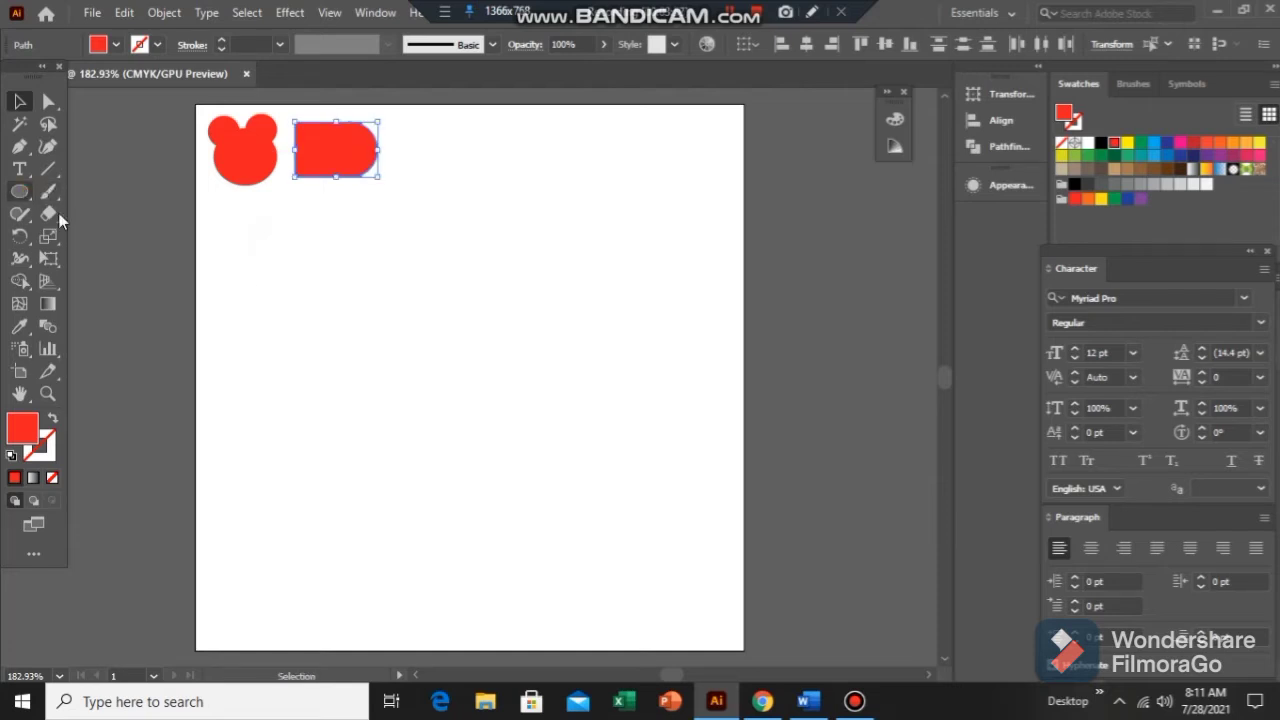
Draw a circle about 50 px across below the finished shapes and duplicate it horizontally to the right so the two overlap
{"action": "key", "text": "l"}
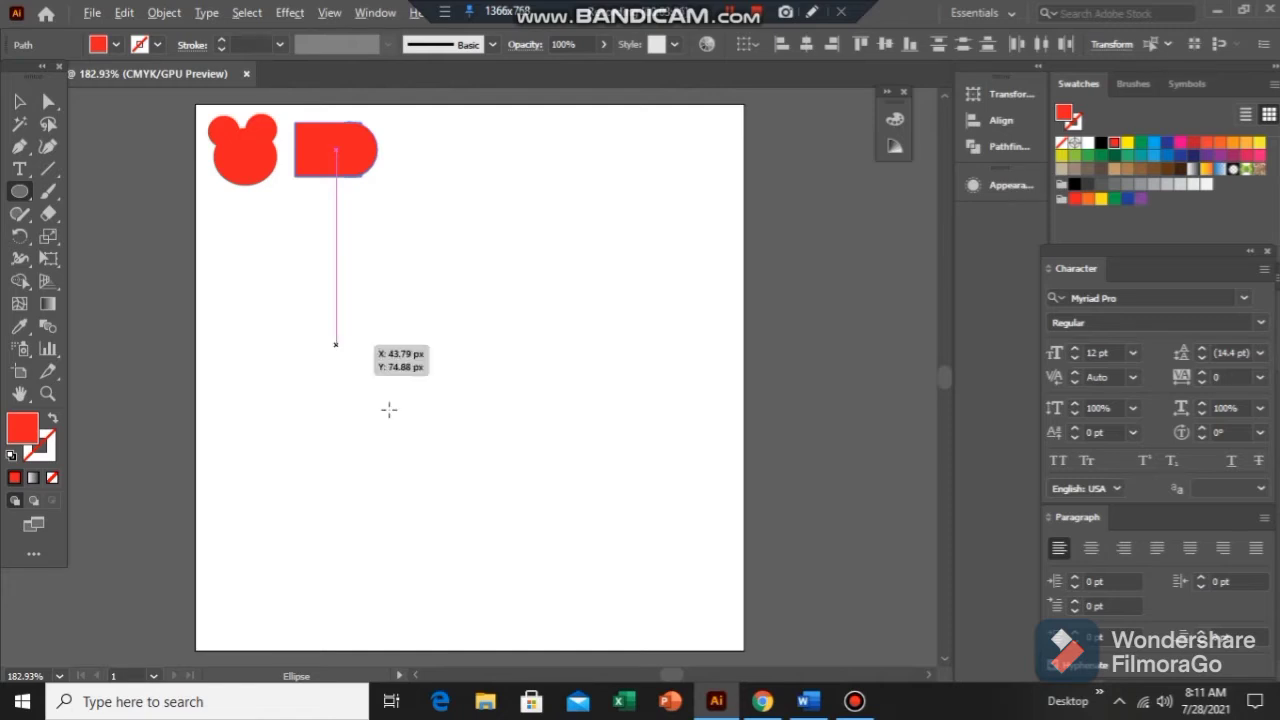
{"action": "left_click_drag", "start_coordinate": [336, 344], "coordinate": [416, 424]}
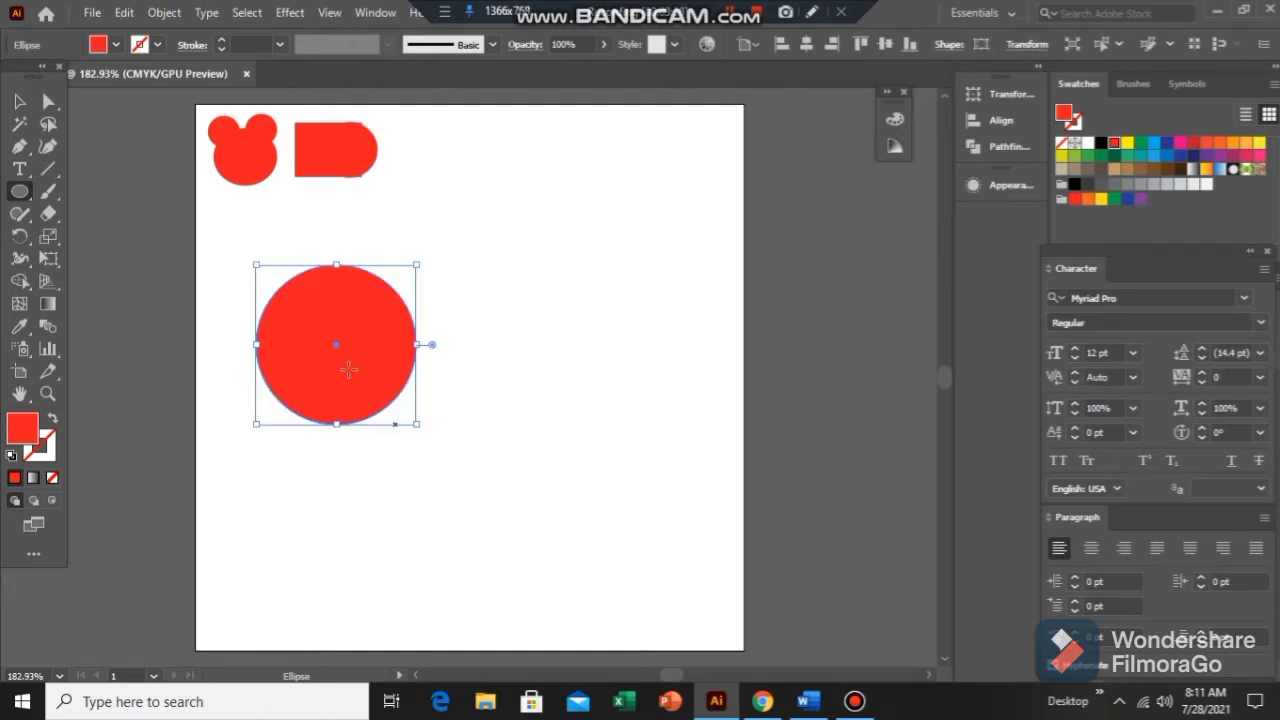
{"action": "left_click_drag", "start_coordinate": [336, 346], "coordinate": [426, 345]}
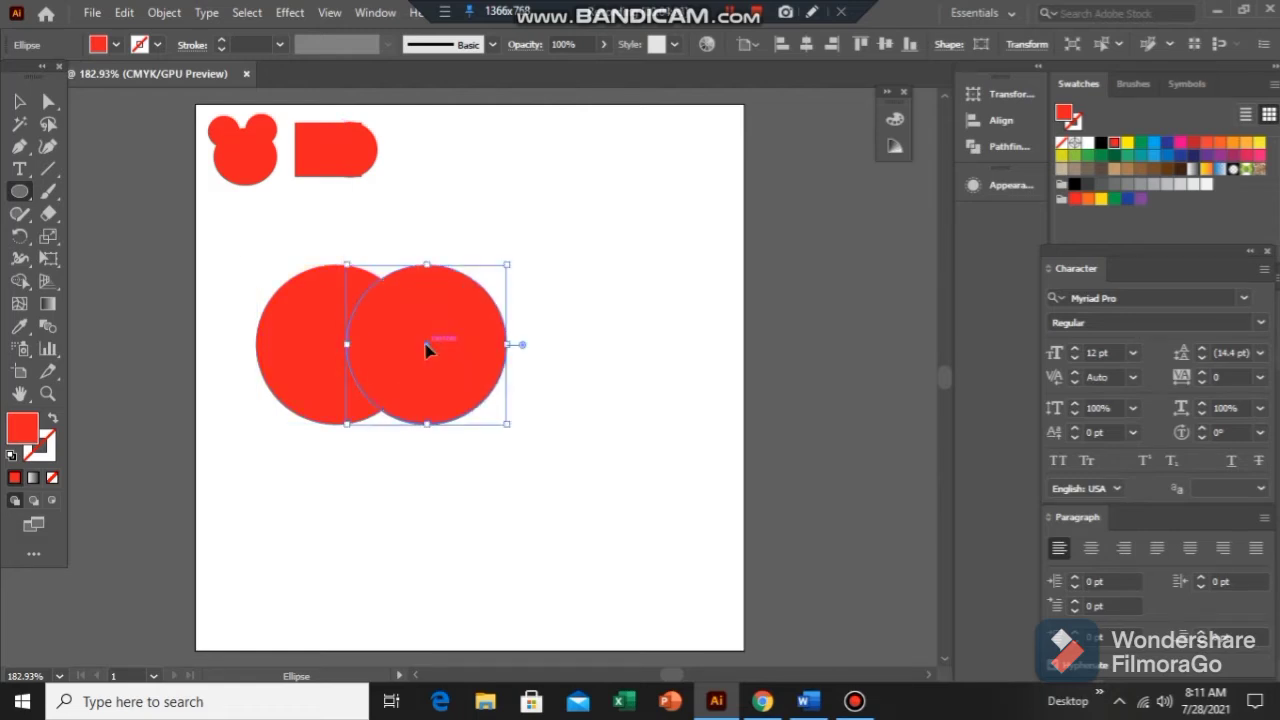
Select both circles and subtract their overlap and the right circle's remainder with the Shape Builder tool, leaving a crescent
{"action": "left_click", "coordinate": [20, 104]}
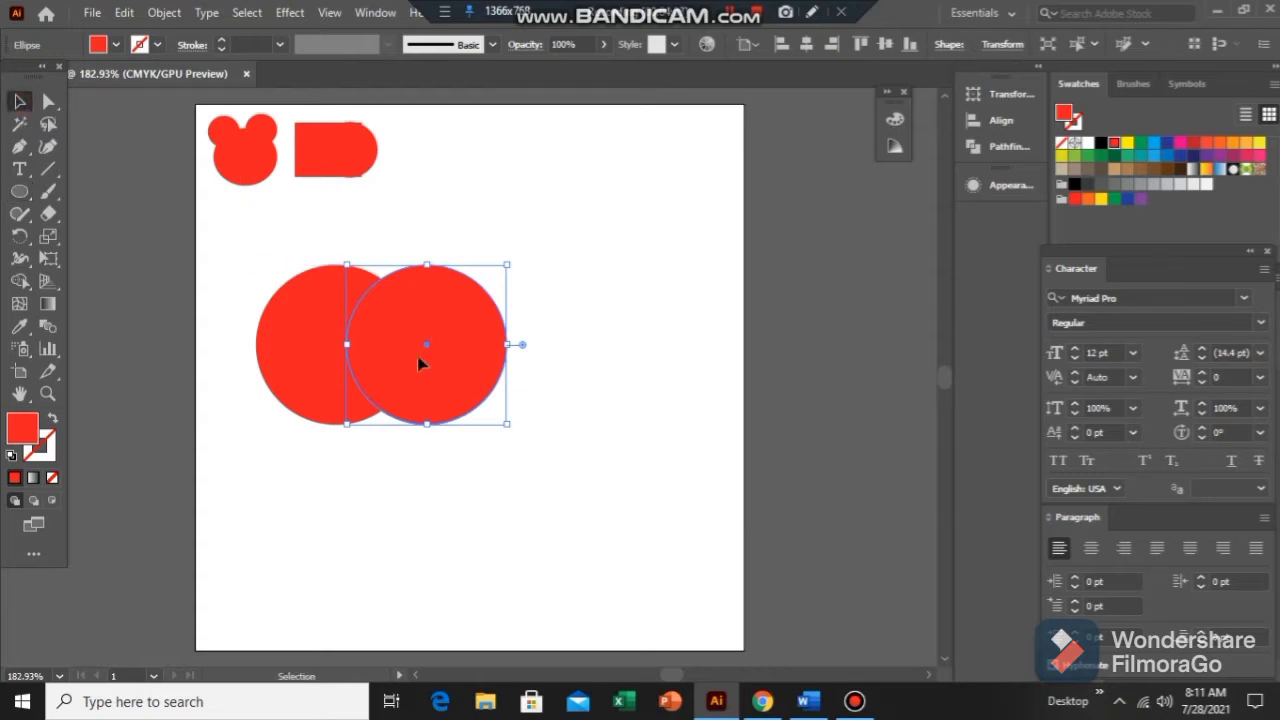
{"action": "left_click_drag", "start_coordinate": [227, 236], "coordinate": [450, 368]}
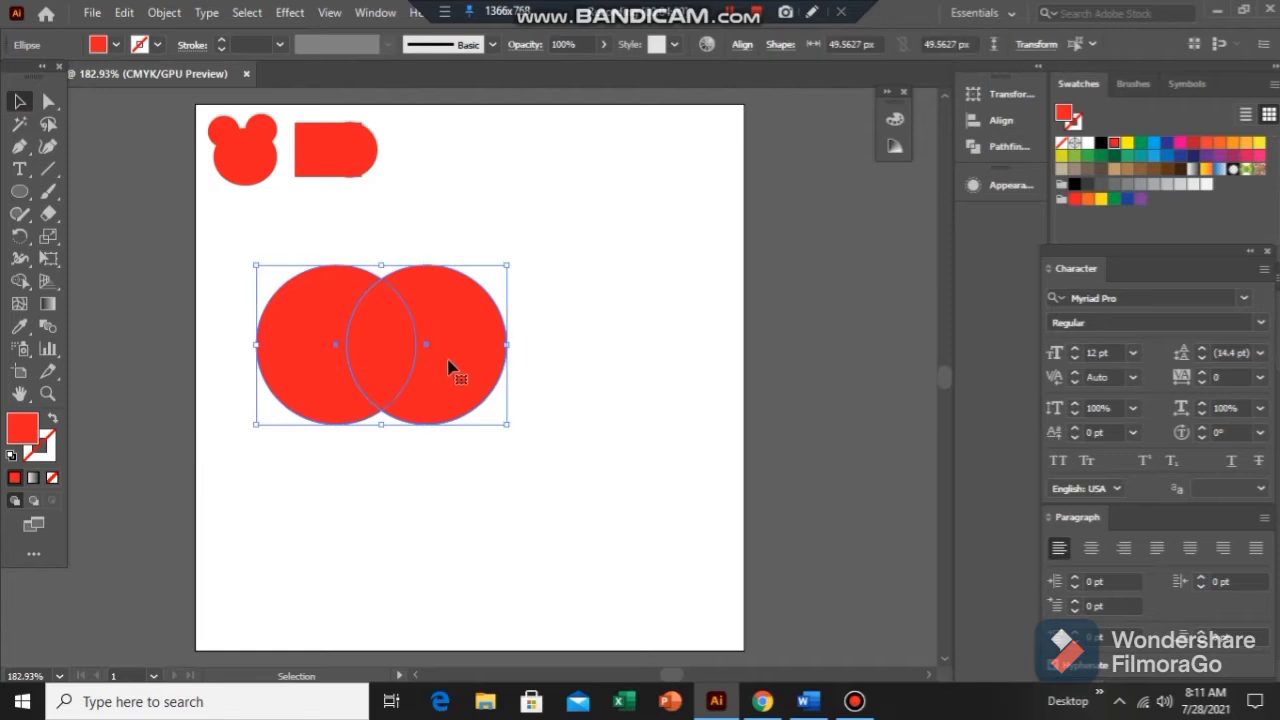
{"action": "left_click", "coordinate": [18, 281]}
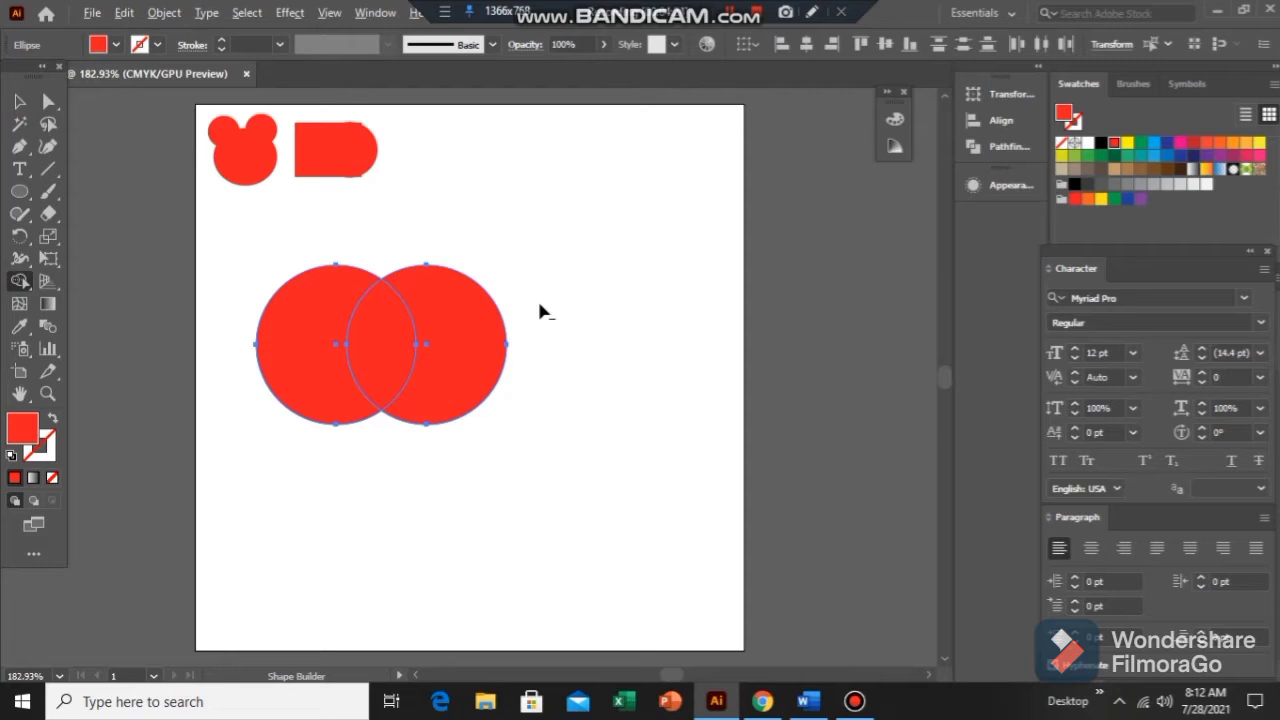
{"action": "left_click", "coordinate": [390, 332], "text": "alt"}
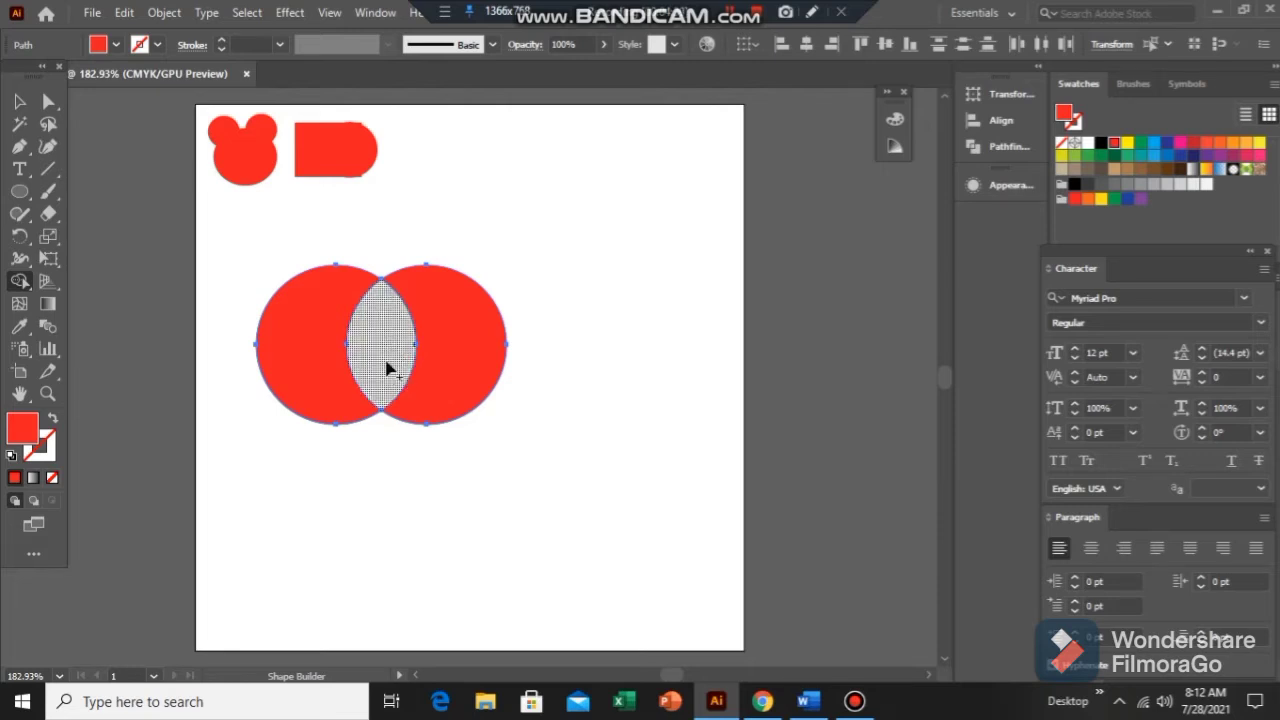
{"action": "left_click", "coordinate": [470, 318], "text": "alt"}
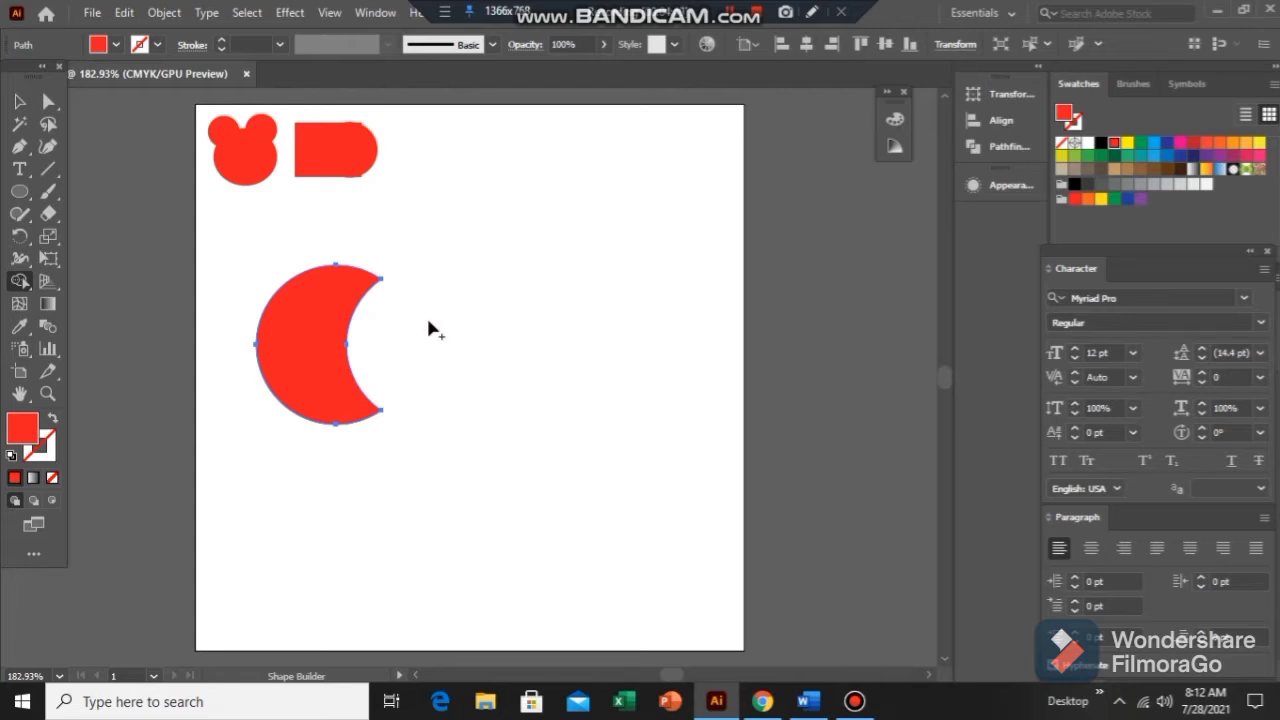
Scale the crescent down to about 40% and place it right of the round-ended shape in the top row
{"action": "left_click", "coordinate": [18, 102]}
{"action": "key", "text": "v"}
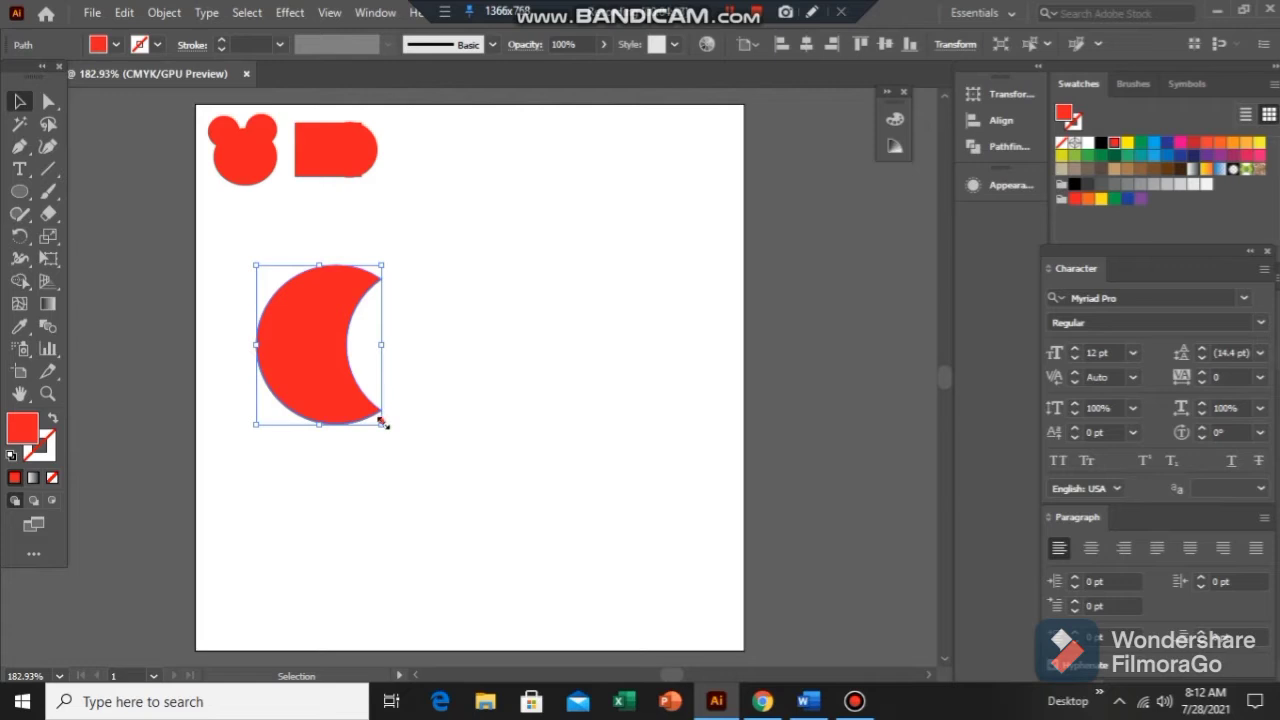
{"action": "left_click_drag", "start_coordinate": [381, 423], "coordinate": [425, 163]}
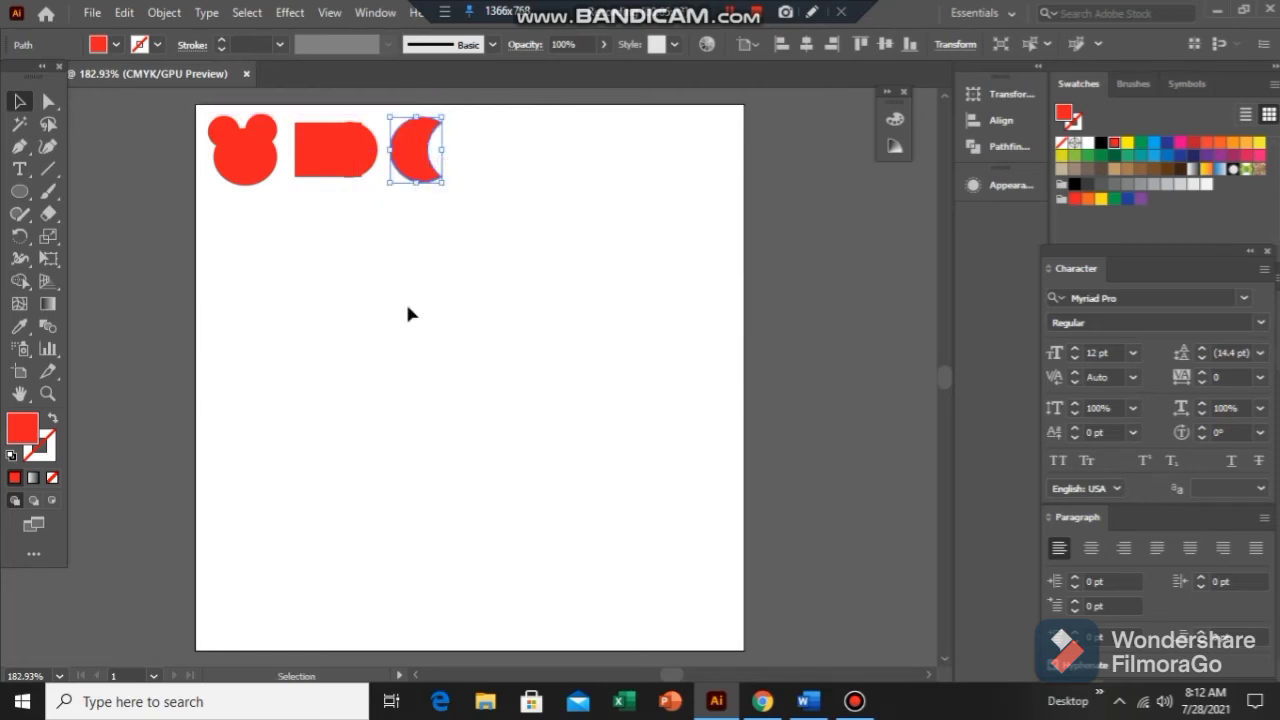
{"action": "left_click", "coordinate": [337, 280]}
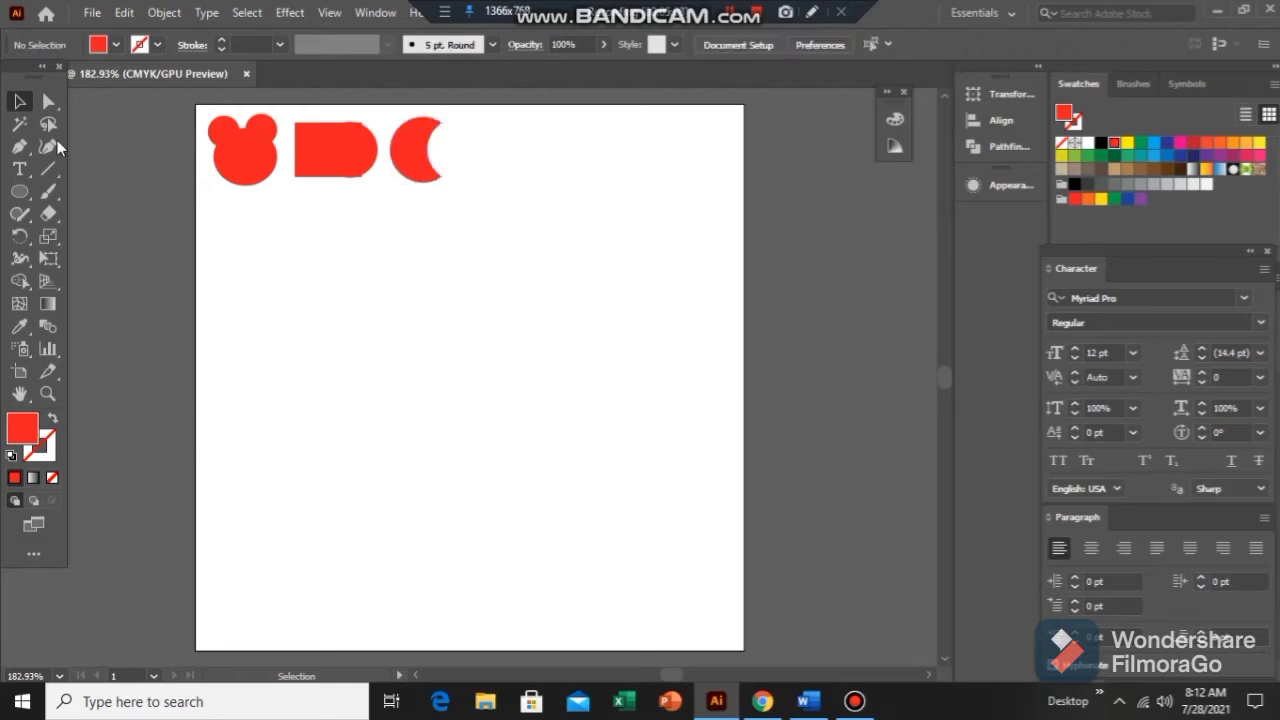
Draw a circle about 41 px across below the top row and duplicate it horizontally to the right, overlapping the original
{"action": "left_click", "coordinate": [22, 193]}
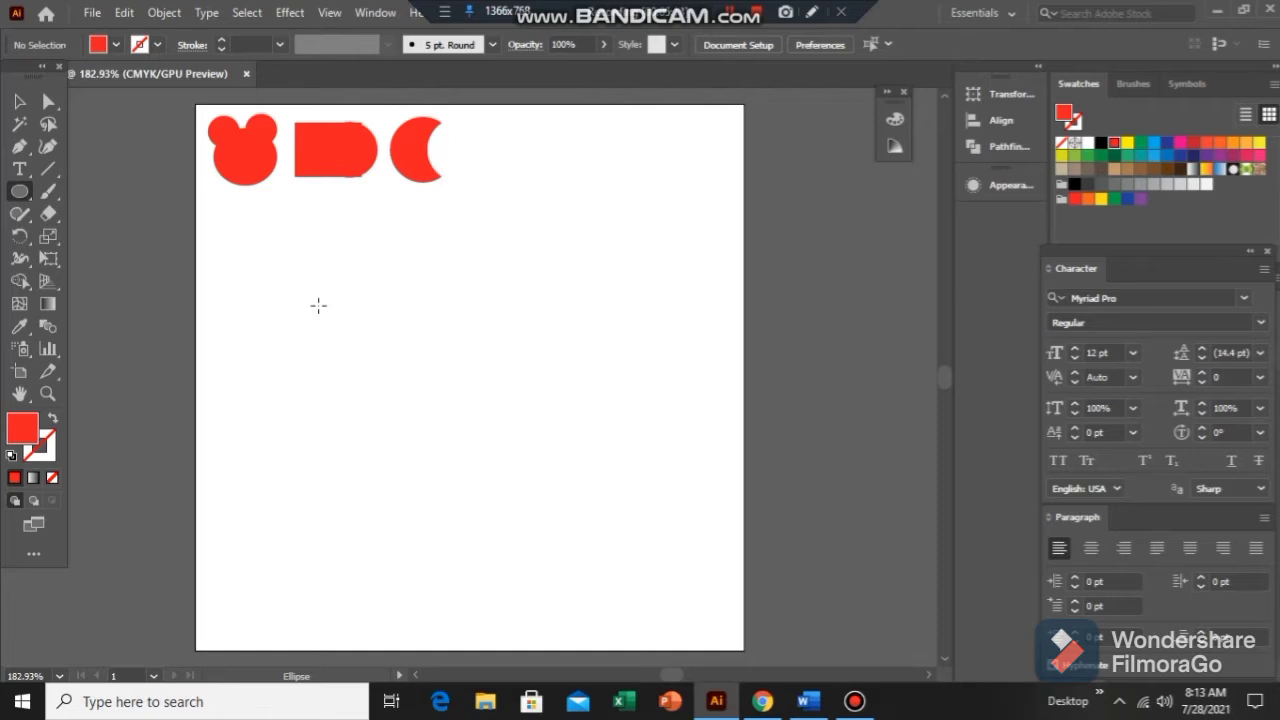
{"action": "left_click_drag", "start_coordinate": [318, 305], "coordinate": [355, 365]}
{"action": "left_click_drag", "start_coordinate": [317, 305], "coordinate": [397, 305]}
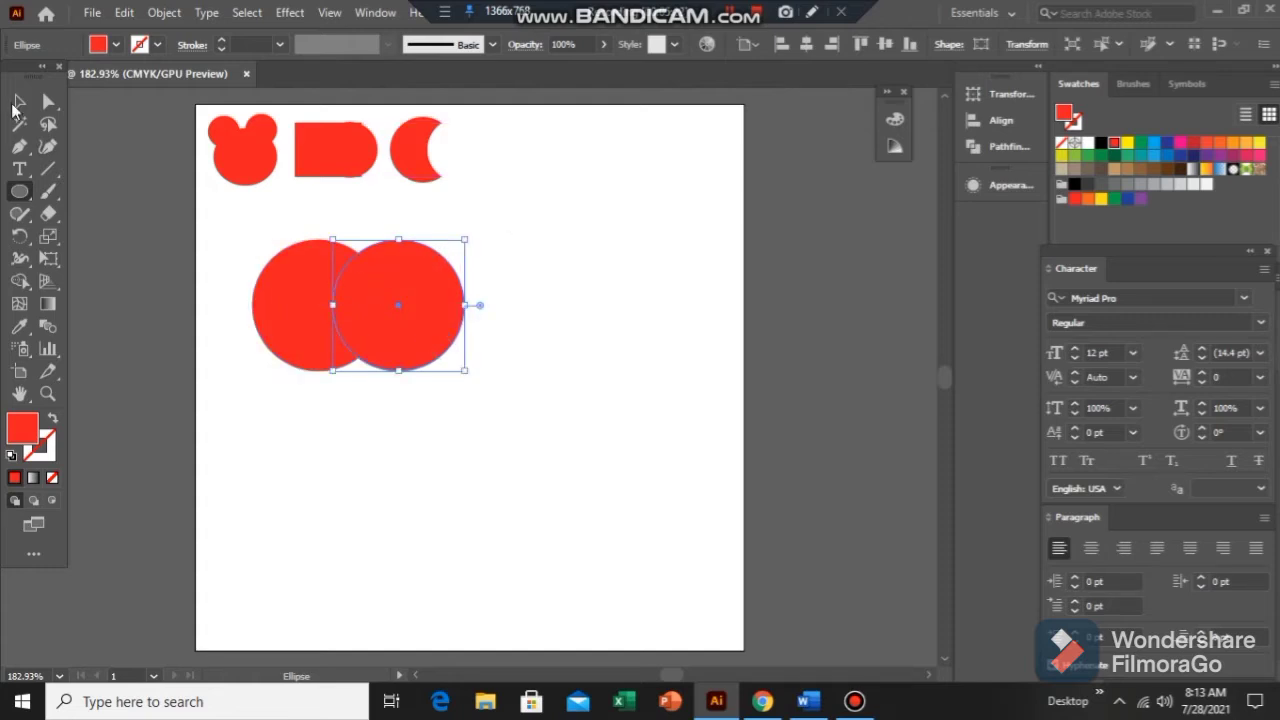
Select both circles and subtract the outer right and left portions with the Shape Builder tool, leaving the lens-shaped overlap
{"action": "left_click", "coordinate": [17, 104]}
{"action": "left_click_drag", "start_coordinate": [254, 227], "coordinate": [438, 368]}
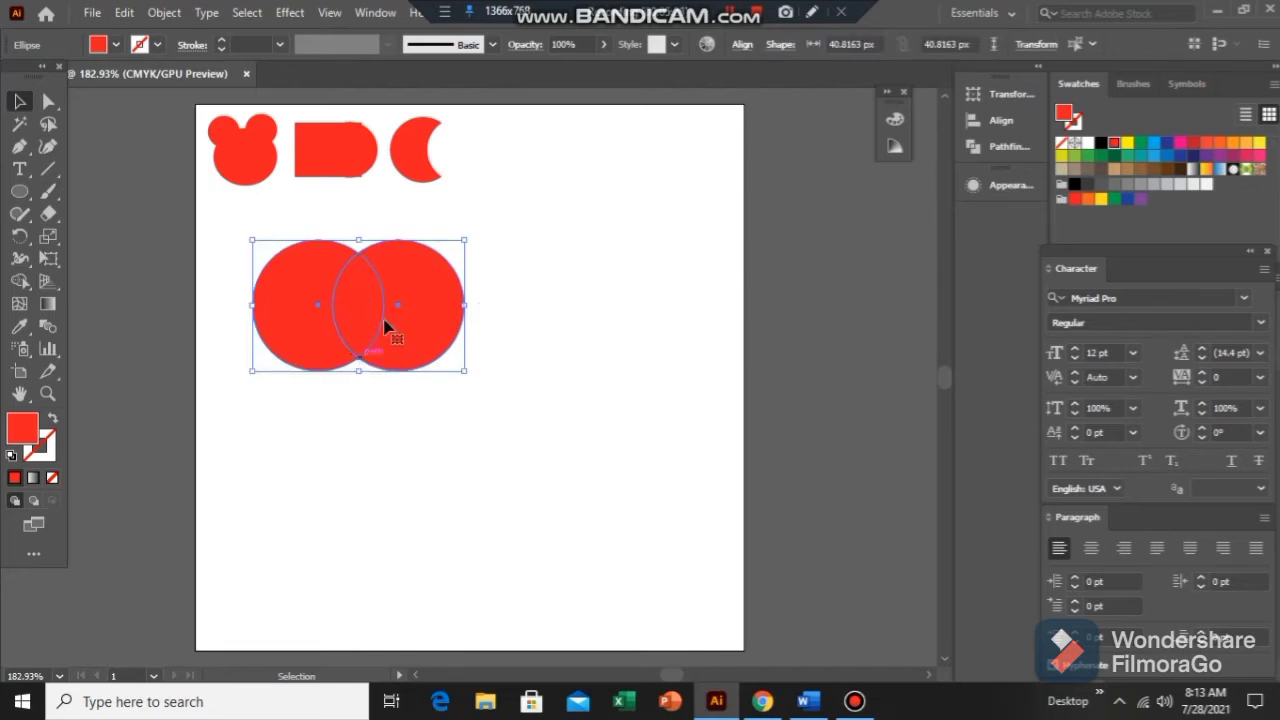
{"action": "left_click", "coordinate": [23, 284]}
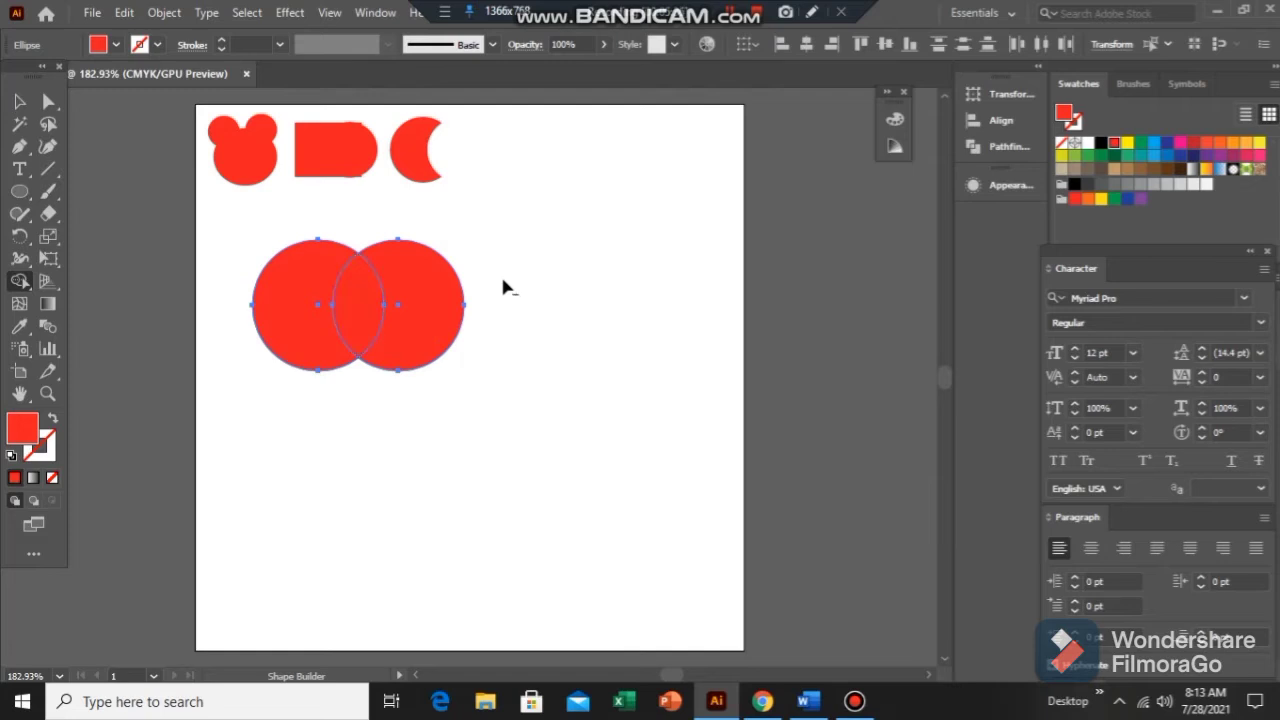
{"action": "left_click", "coordinate": [432, 318], "text": "alt"}
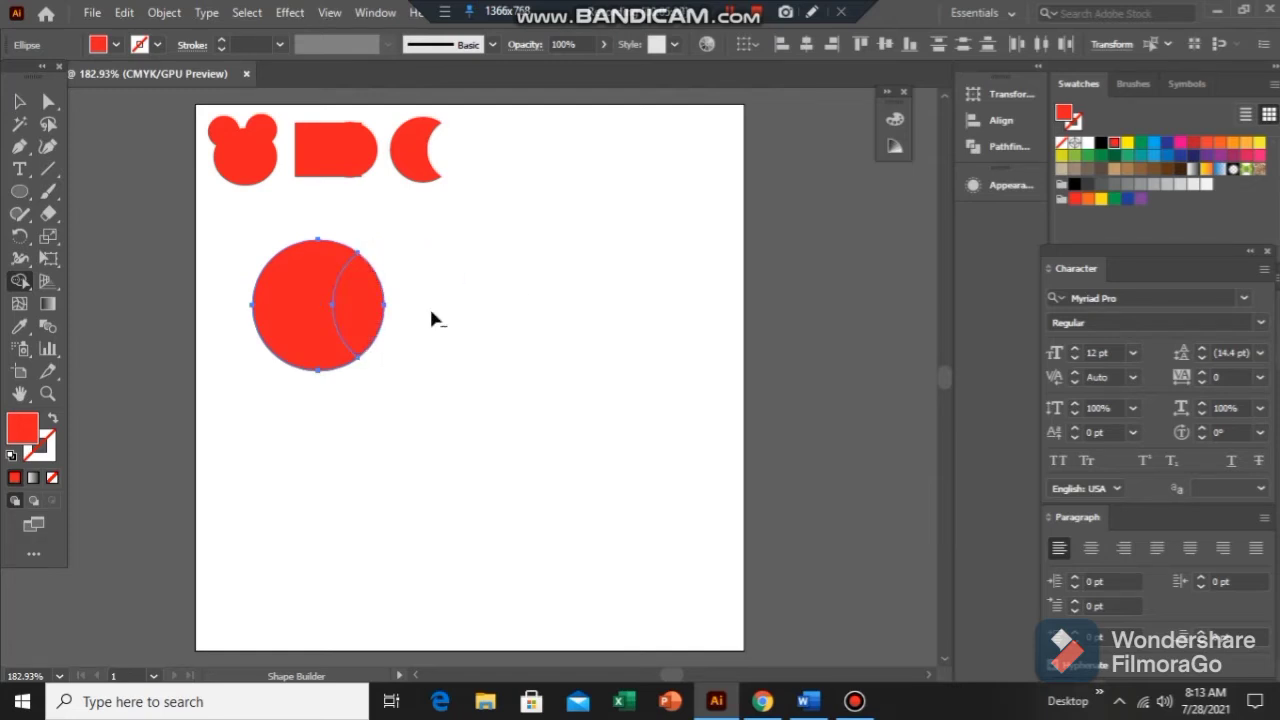
{"action": "left_click", "coordinate": [281, 322], "text": "alt"}
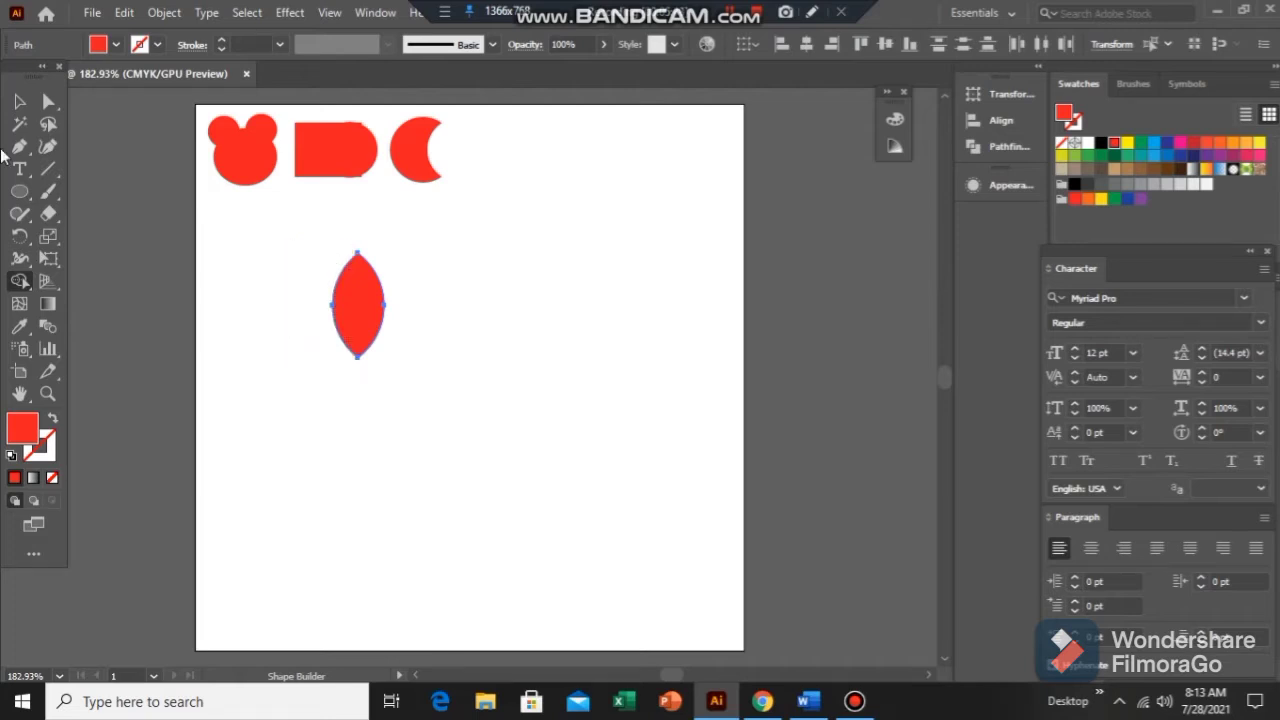
Scale the lens shape down to about half, place it right of the crescent in the top row and deselect it
{"action": "left_click", "coordinate": [21, 102]}
{"action": "left_click", "coordinate": [357, 323]}
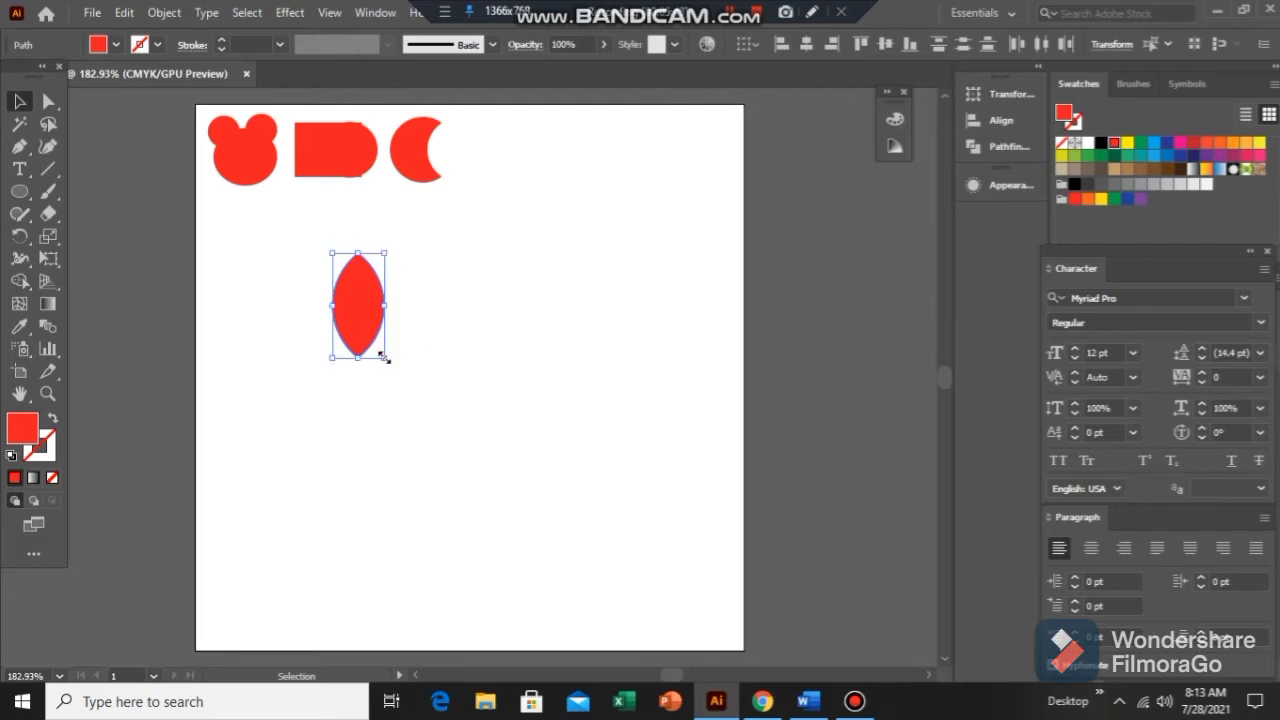
{"action": "left_click_drag", "start_coordinate": [382, 353], "coordinate": [471, 157]}
{"action": "left_click", "coordinate": [431, 252]}
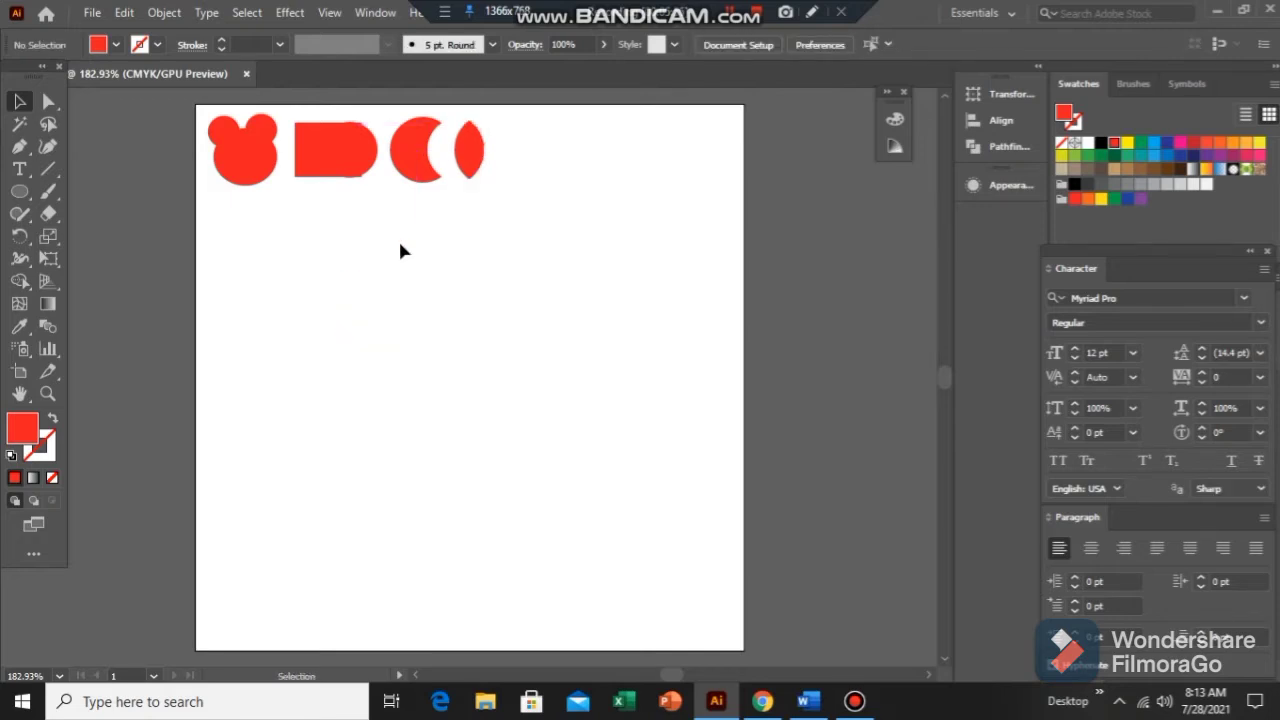
Draw a circle about 25 px across and duplicate it into a two-by-two grid of edge-touching circles
{"action": "left_click", "coordinate": [19, 191]}
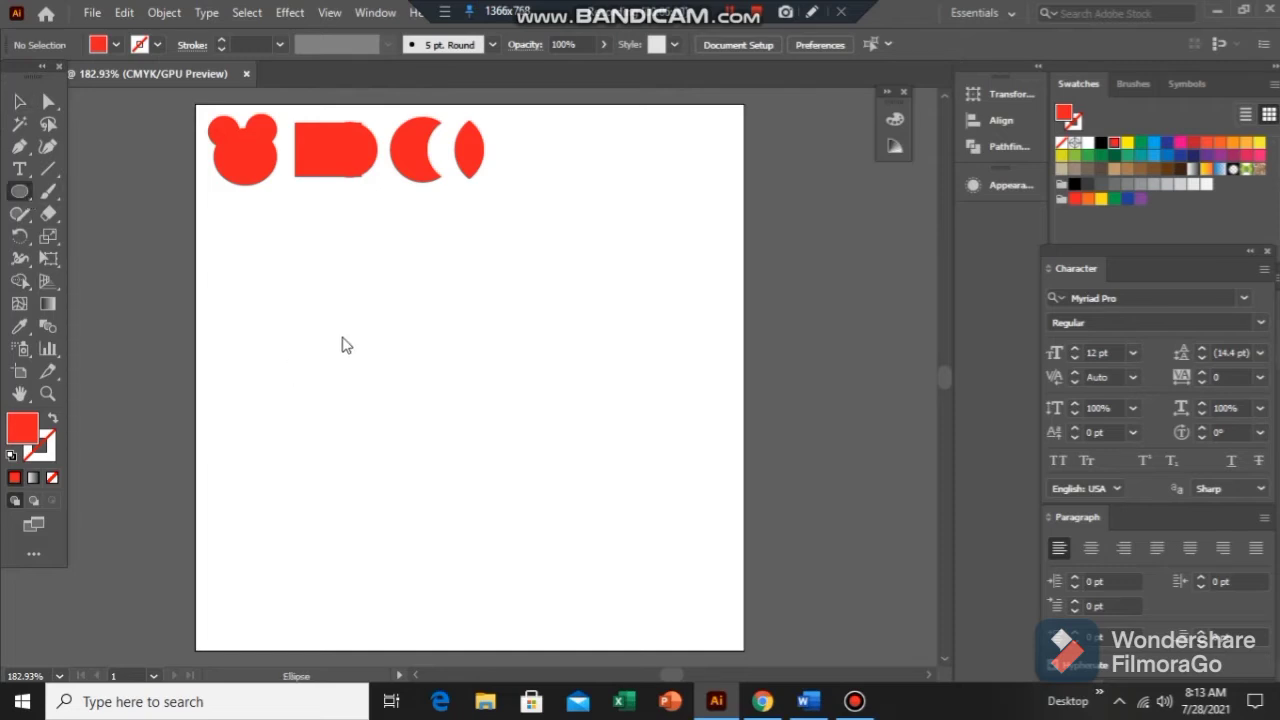
{"action": "left_click_drag", "start_coordinate": [342, 337], "coordinate": [427, 346]}
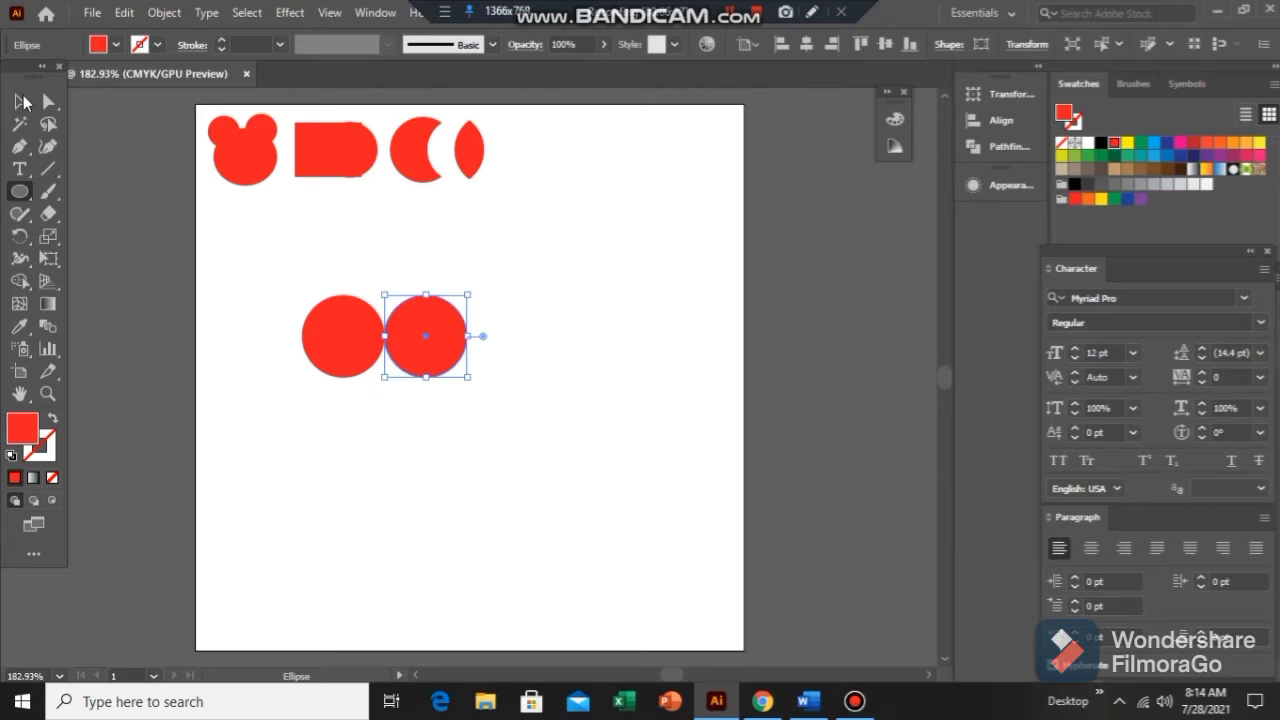
{"action": "left_click", "coordinate": [22, 102]}
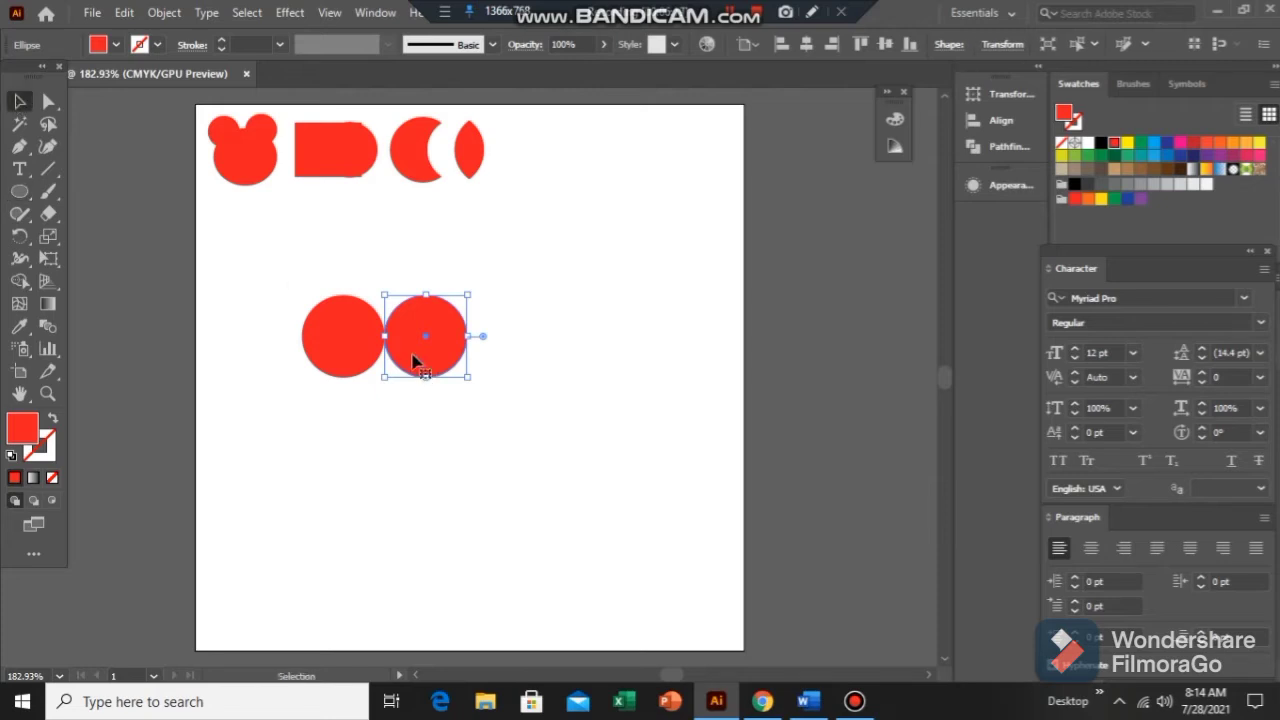
{"action": "left_click_drag", "start_coordinate": [480, 264], "coordinate": [290, 352]}
{"action": "left_click_drag", "start_coordinate": [420, 372], "coordinate": [412, 442]}
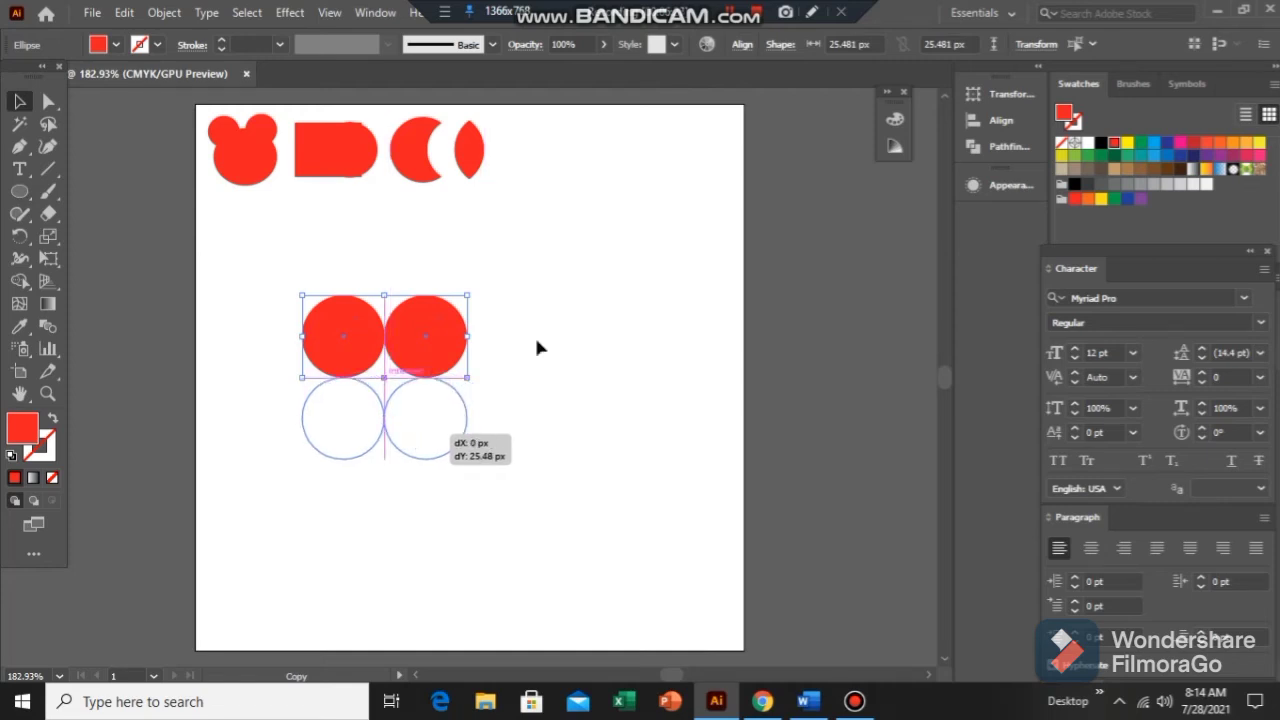
{"action": "left_click", "coordinate": [534, 347]}
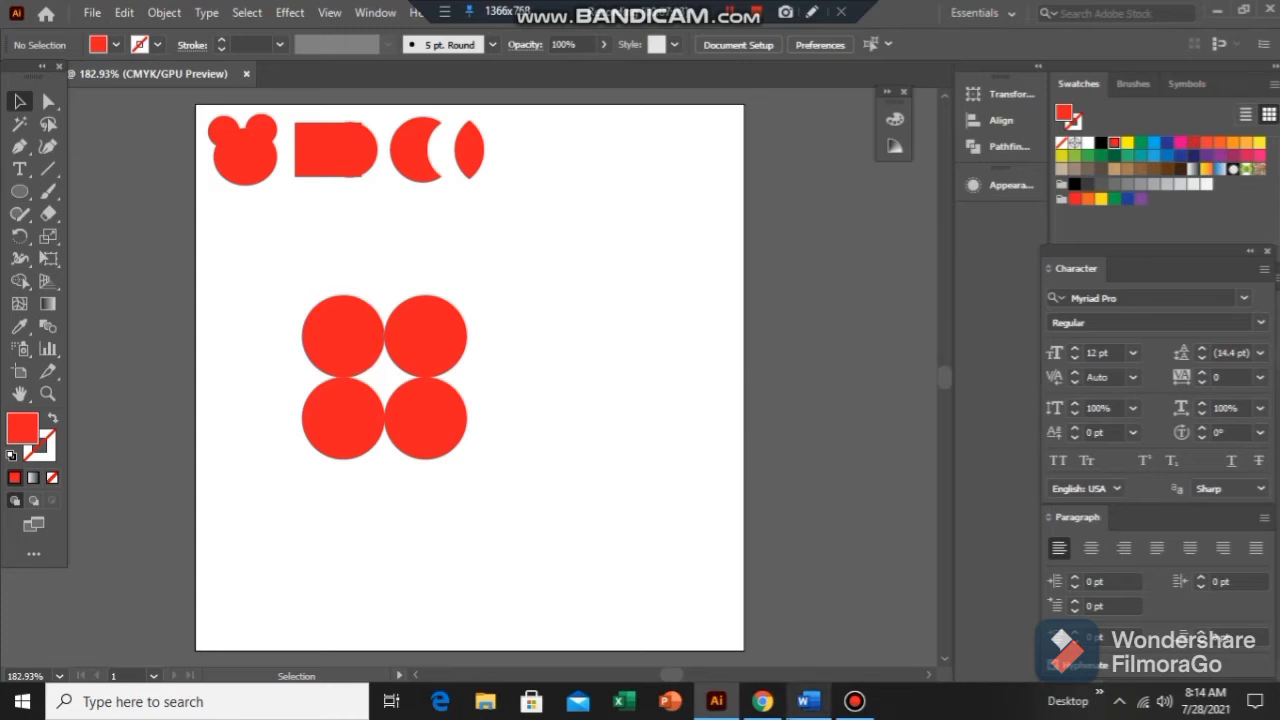
Switch to the Word document and add the line "It helps to extract shapes from negative space" below the shortcut note
{"action": "mouse_move", "coordinate": [812, 712]}
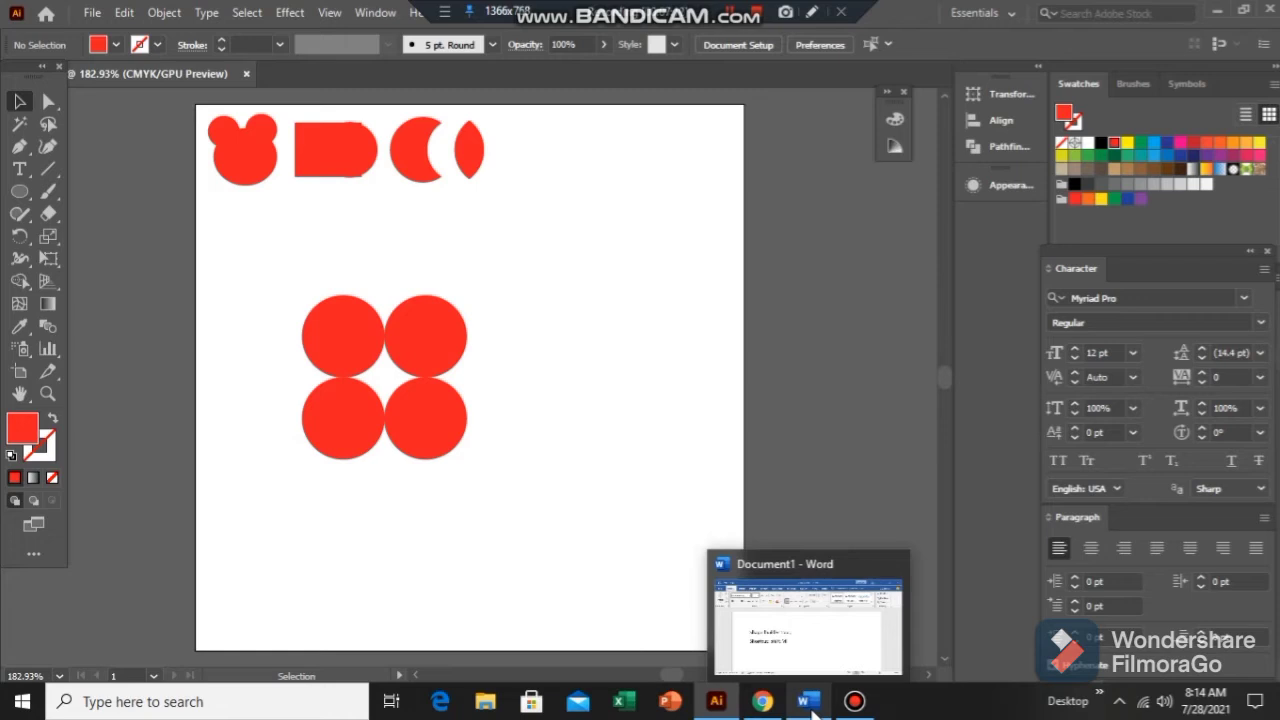
{"action": "left_click", "coordinate": [810, 705]}
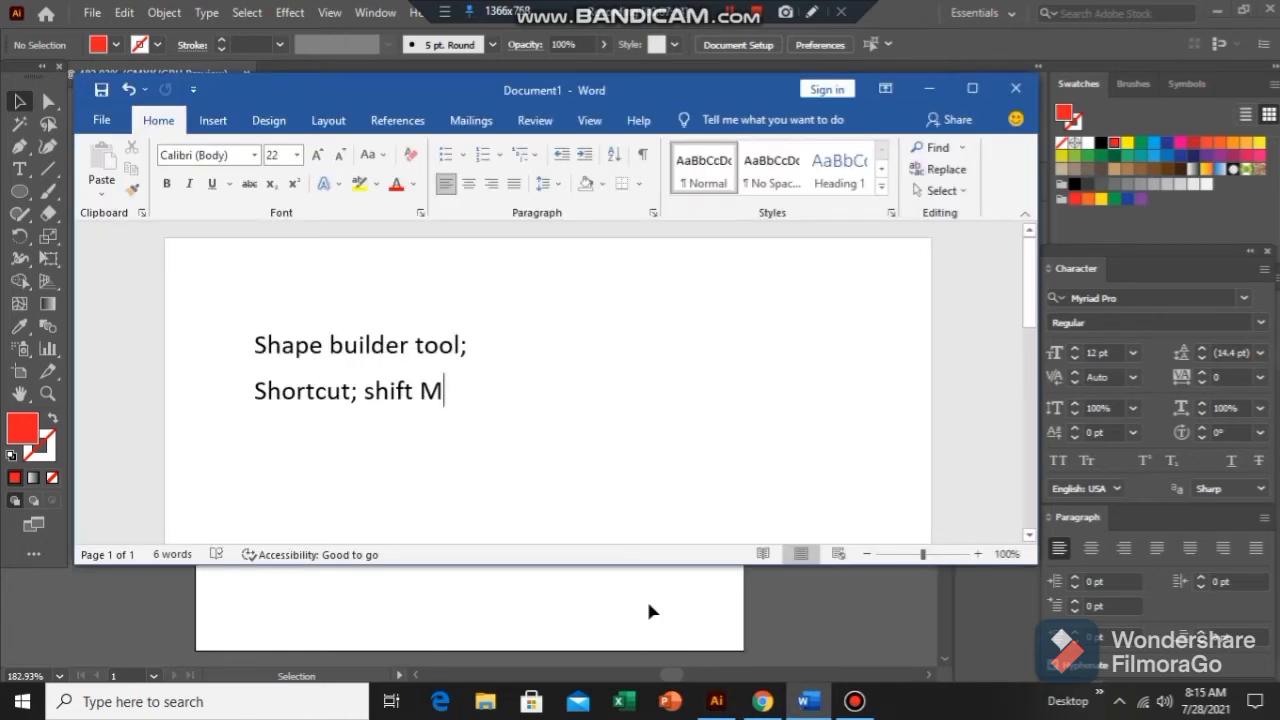
{"action": "key", "text": "Return"}
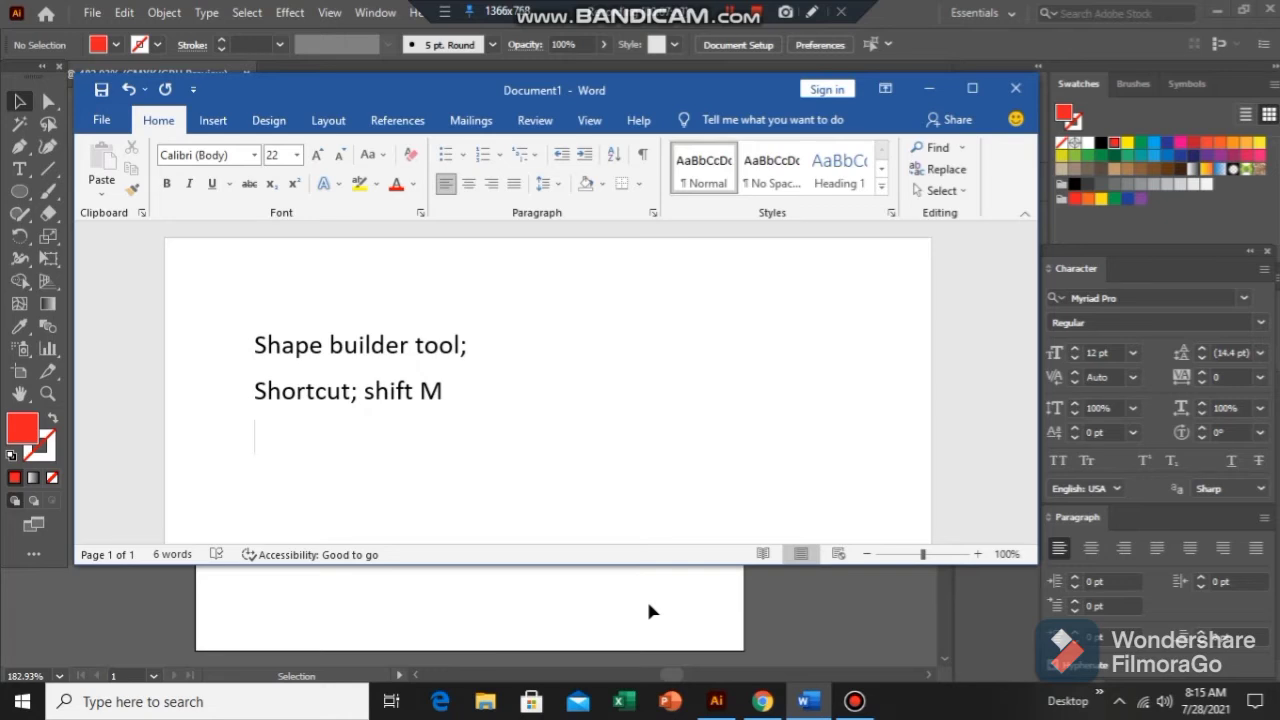
{"action": "type", "text": "it helps"}
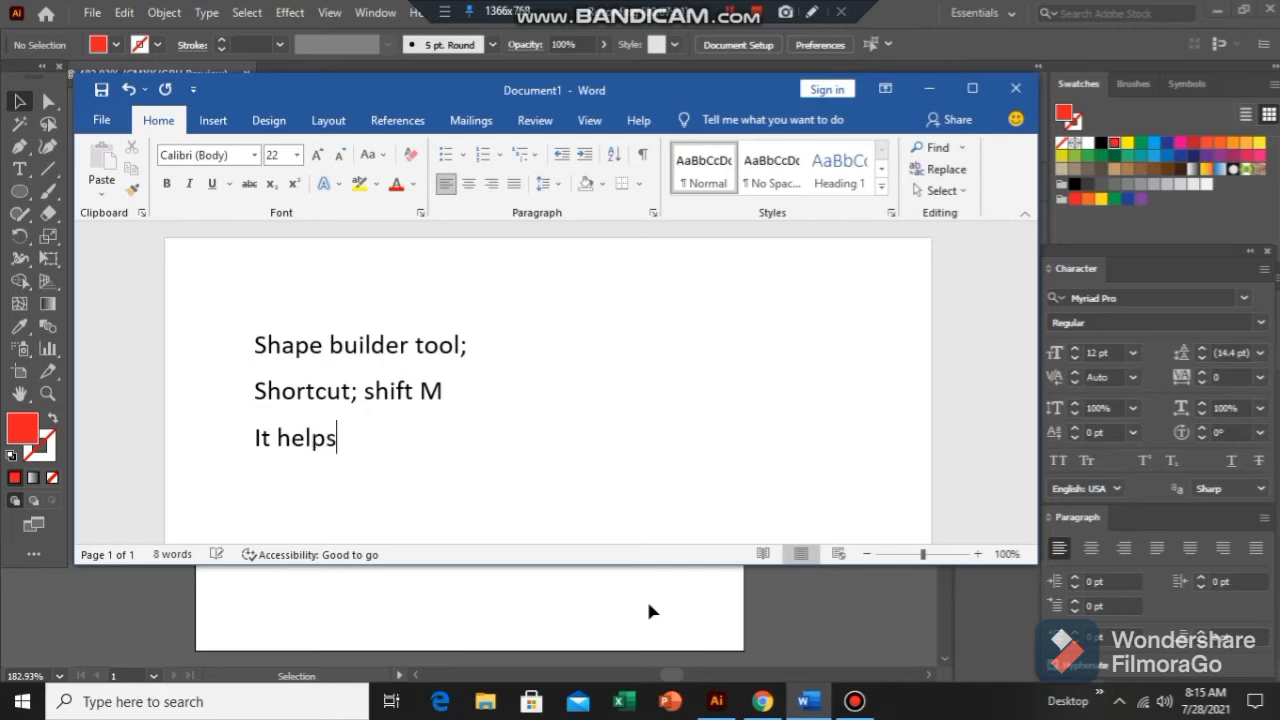
{"action": "type", "text": " to extr"}
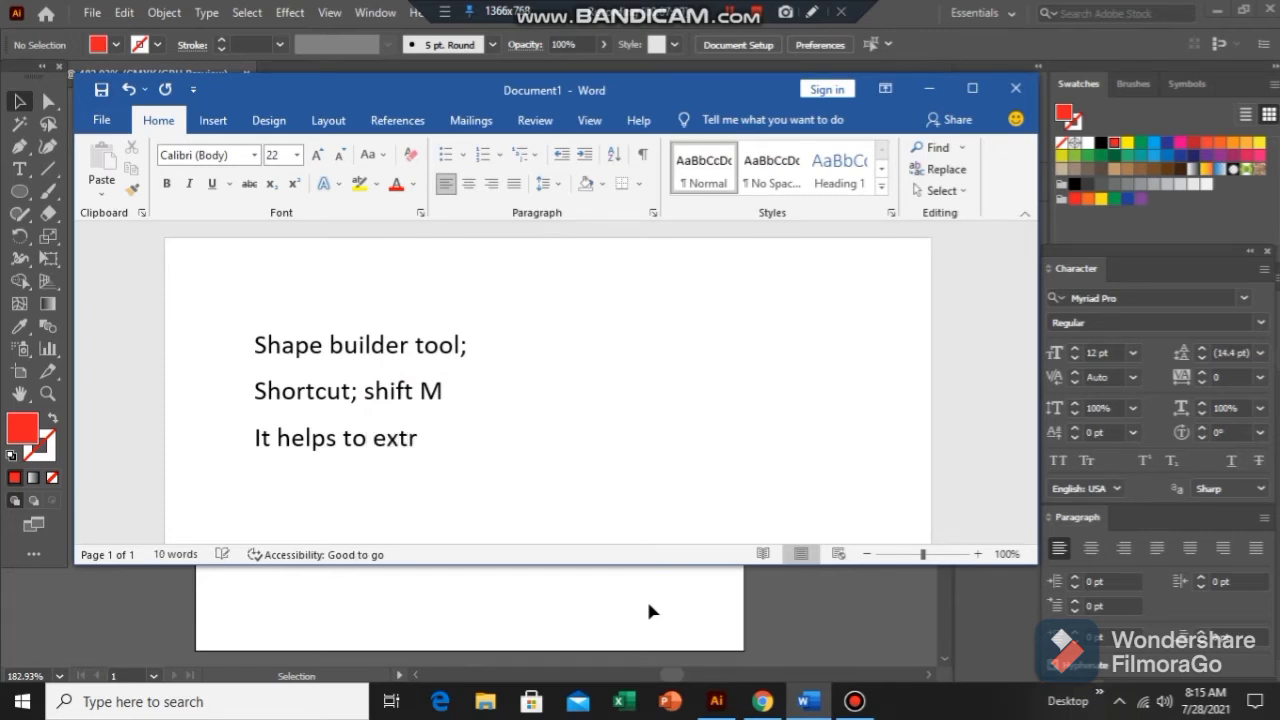
{"action": "type", "text": "act shapr"}
{"action": "key", "text": "BackSpace"}
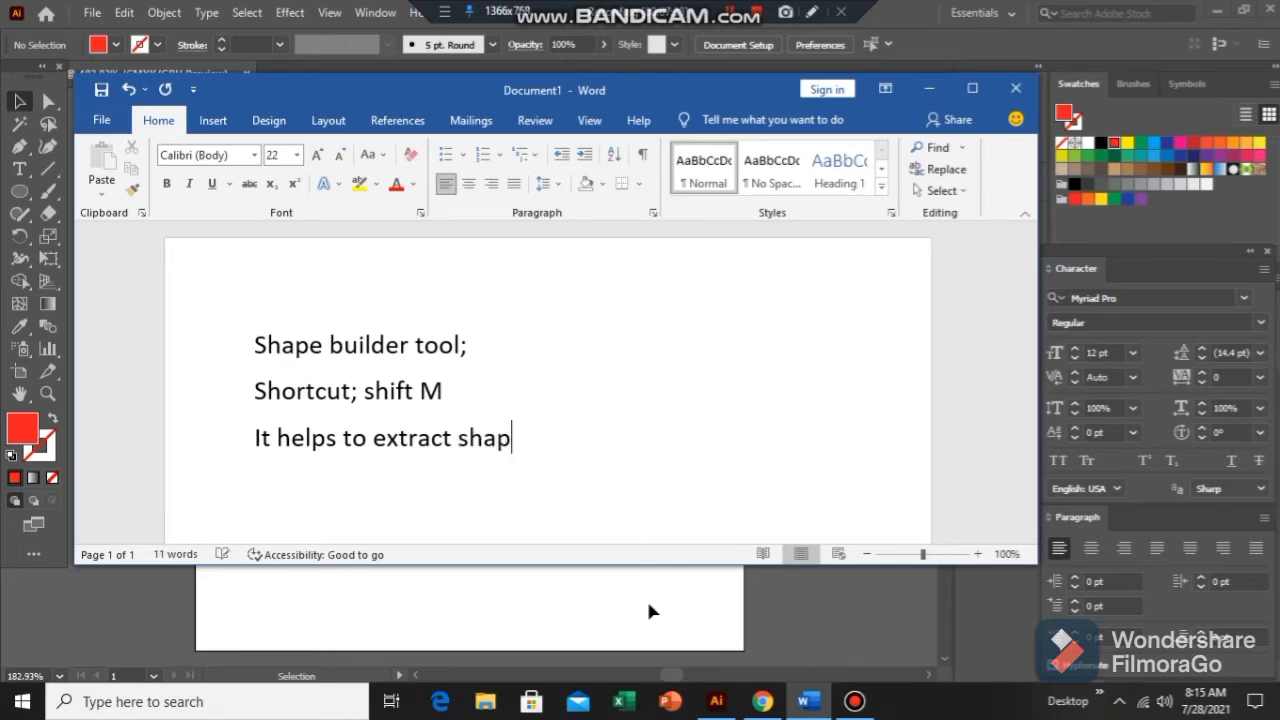
{"action": "type", "text": "es from n"}
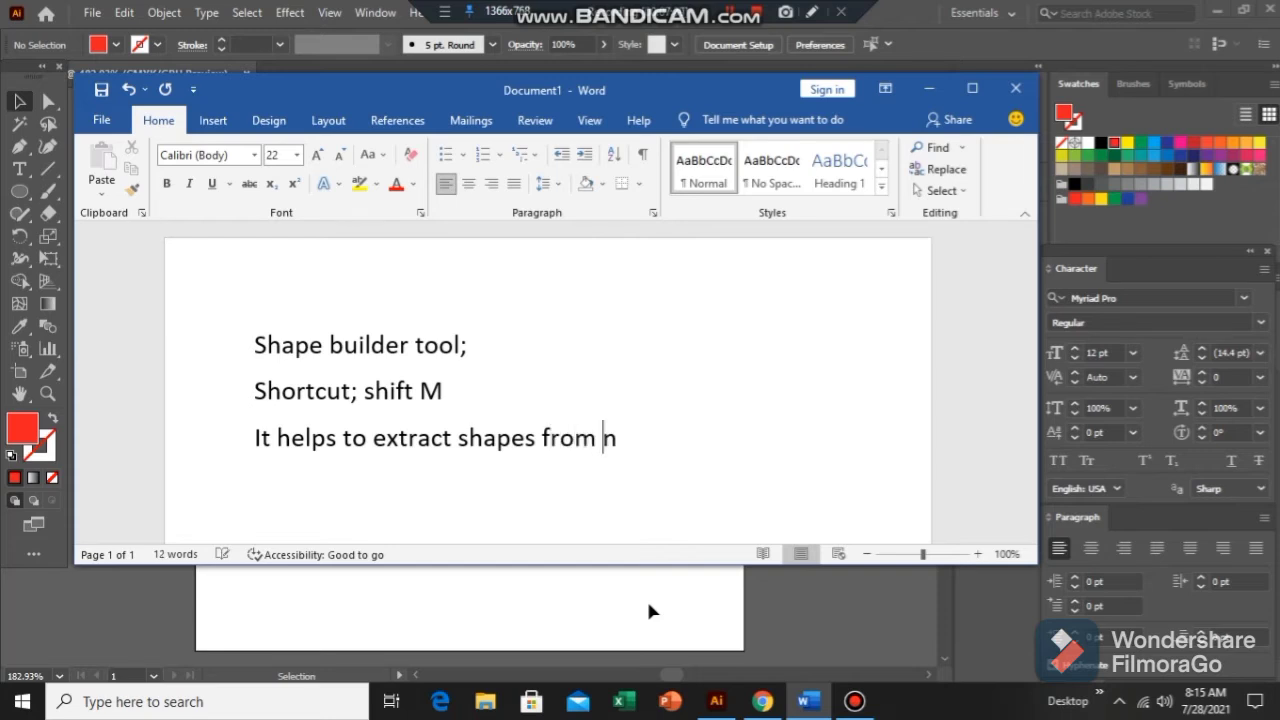
{"action": "type", "text": "egav"}
{"action": "key", "text": "BackSpace"}
{"action": "type", "text": "tive "}
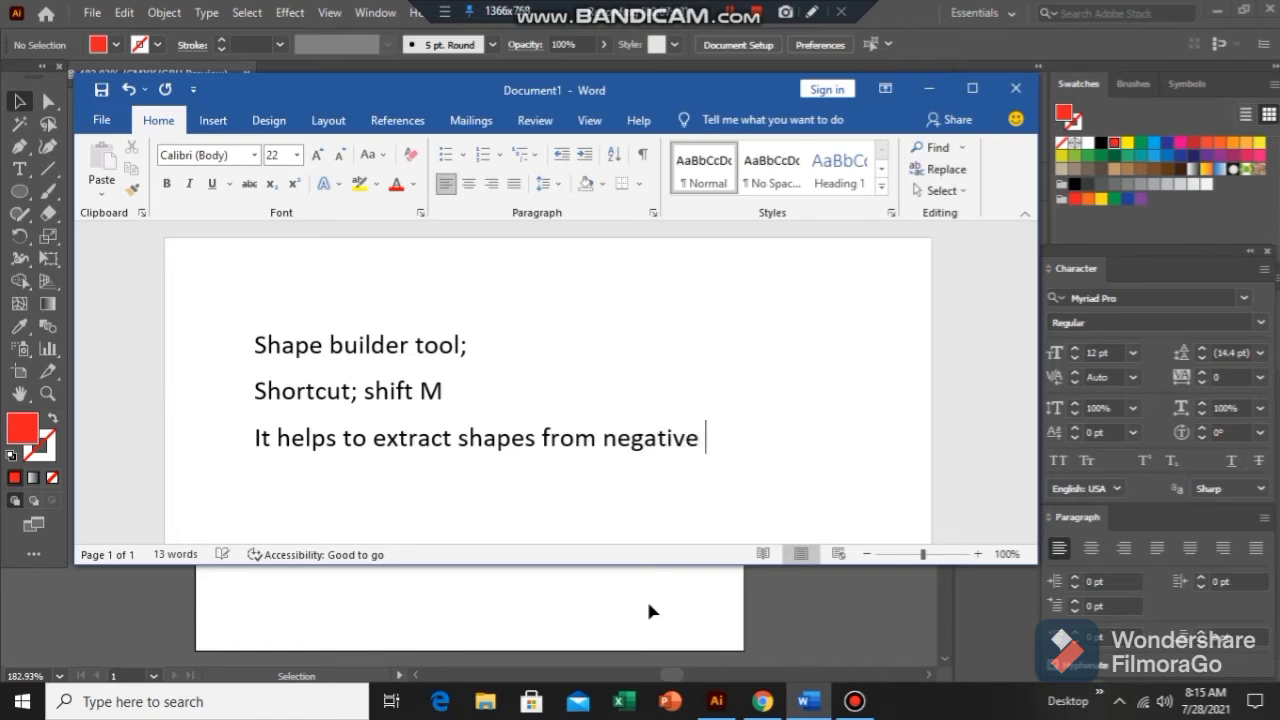
{"action": "type", "text": "space"}
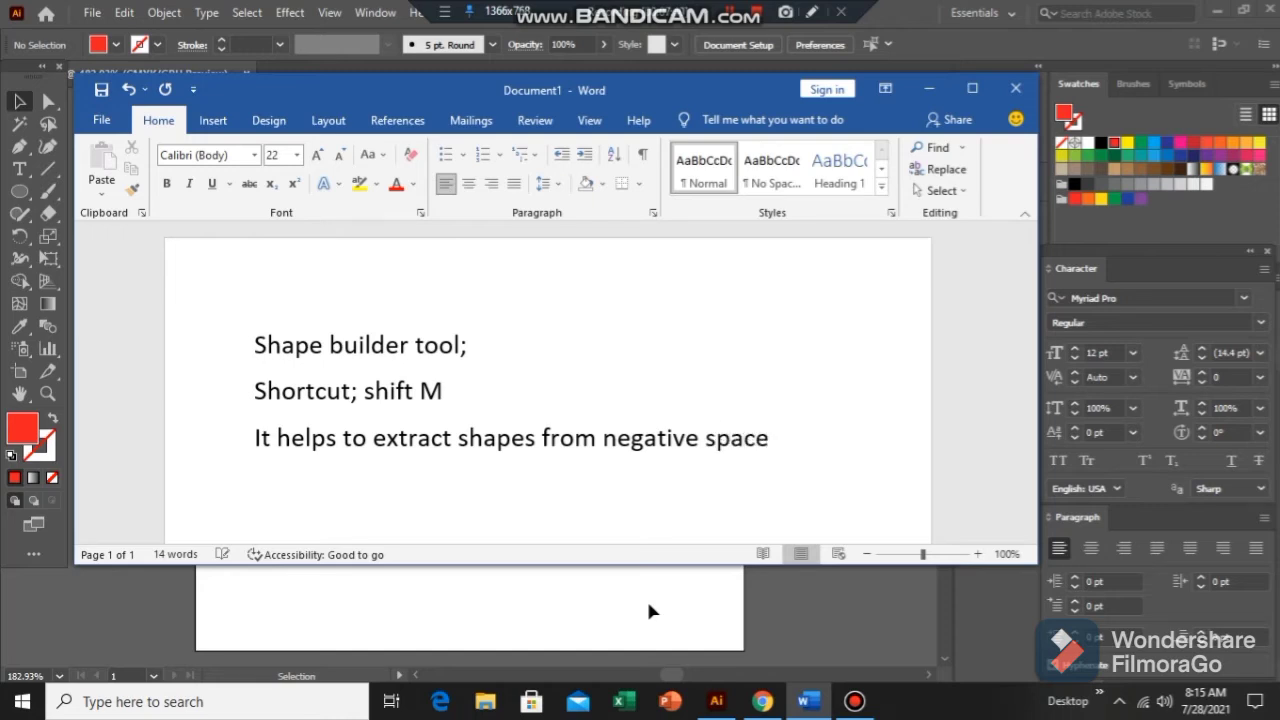
Switch back to Illustrator, select the four touching circles and place them in the middle of the artboard
{"action": "left_click", "coordinate": [717, 700]}
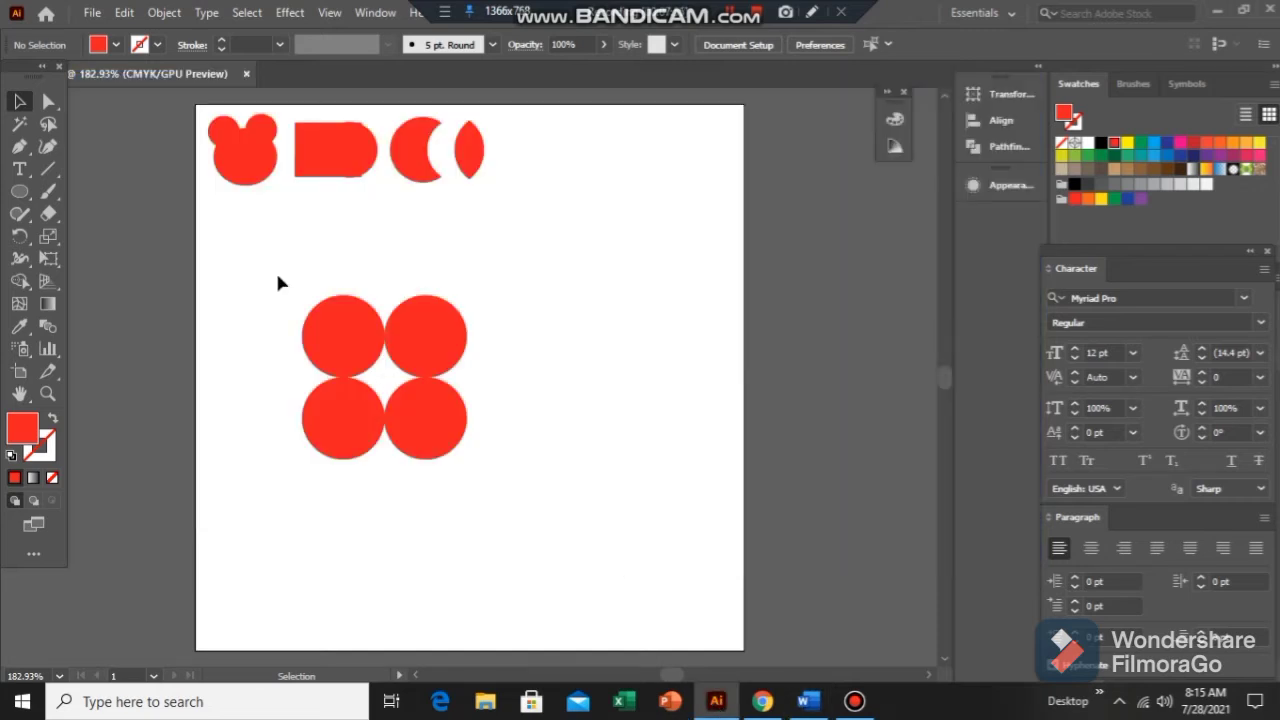
{"action": "left_click_drag", "start_coordinate": [276, 274], "coordinate": [400, 386]}
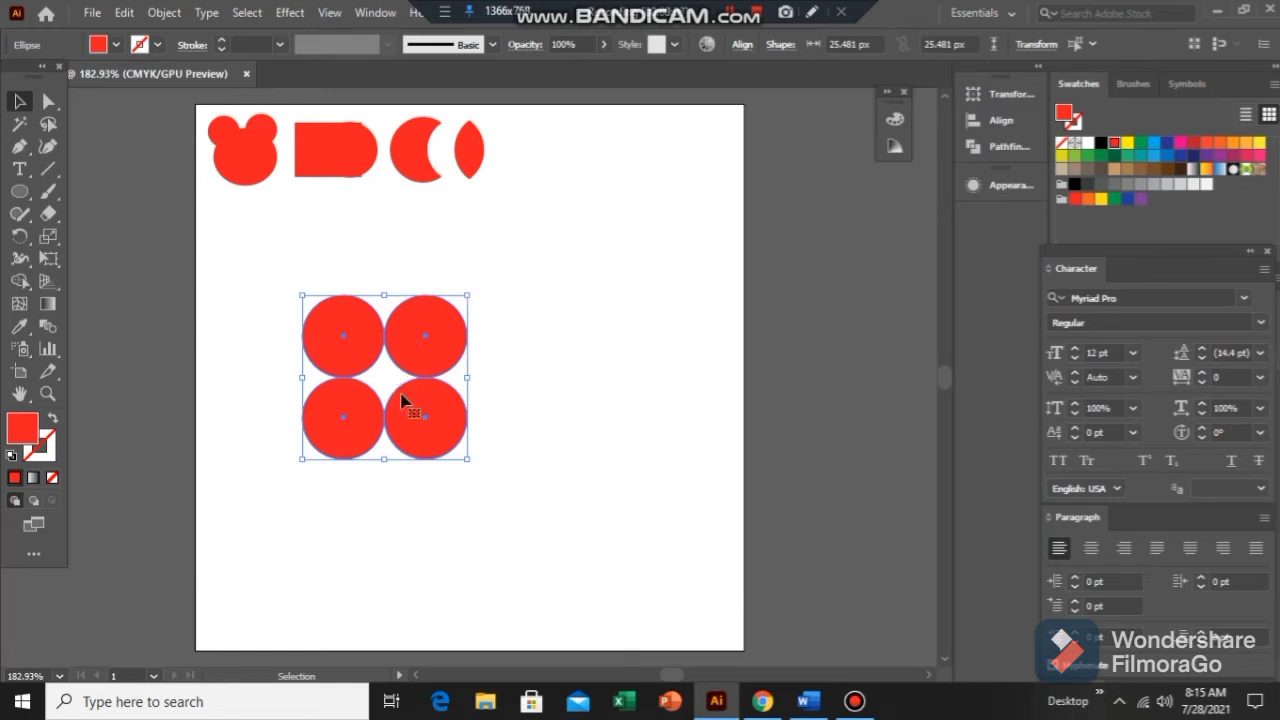
{"action": "left_click_drag", "start_coordinate": [409, 403], "coordinate": [806, 400]}
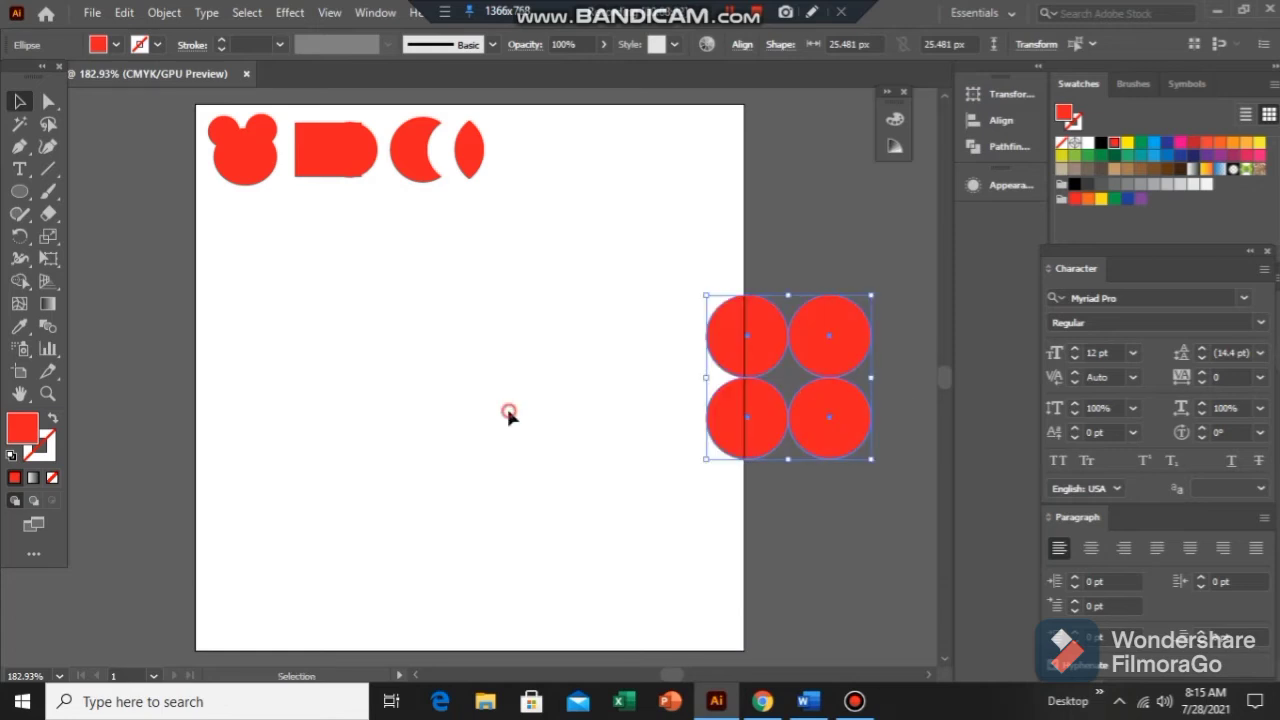
{"action": "left_click_drag", "start_coordinate": [509, 414], "coordinate": [506, 417]}
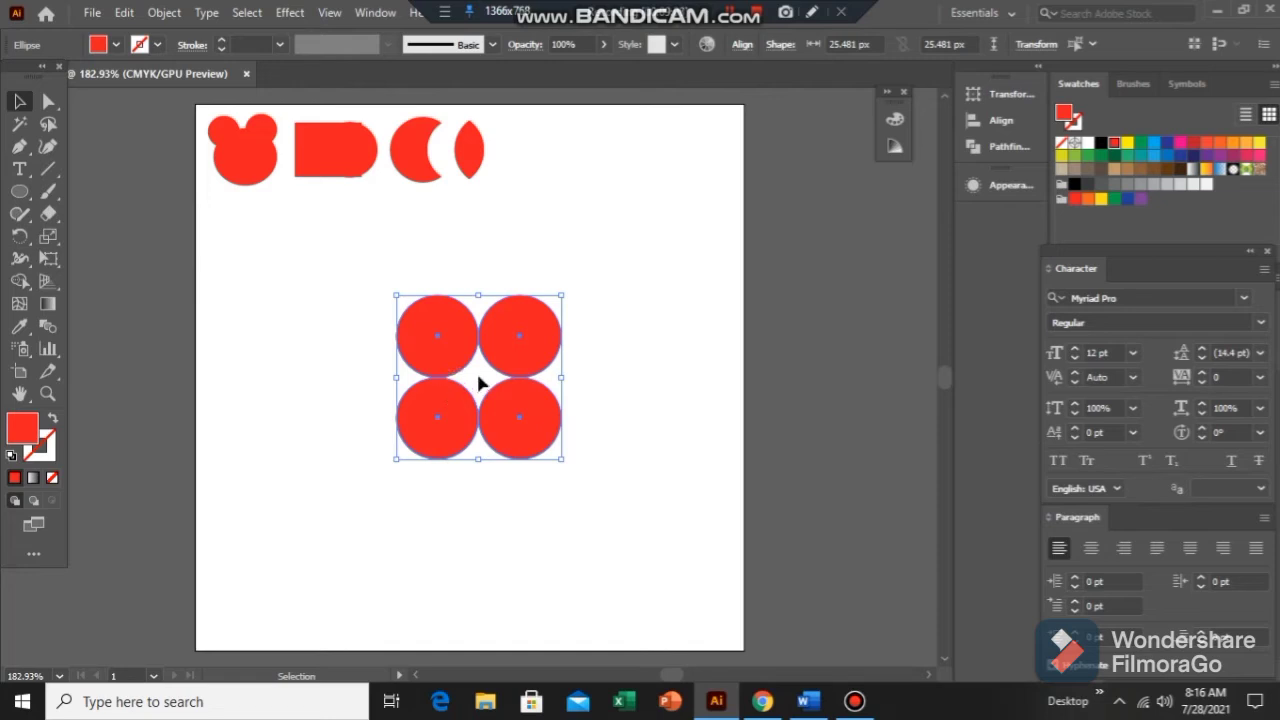
Turn the empty gap between the four circles into its own red shape with the Shape Builder tool
{"action": "left_click", "coordinate": [20, 281]}
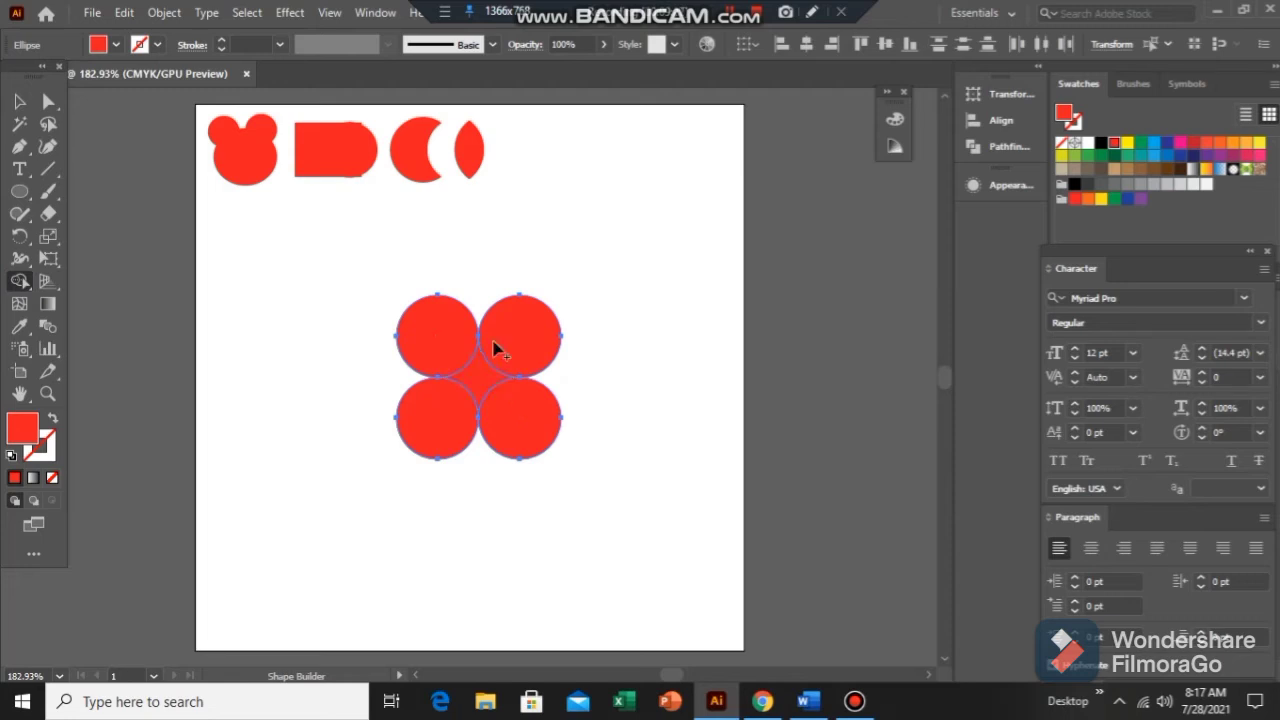
{"action": "left_click", "coordinate": [483, 375]}
{"action": "left_click", "coordinate": [476, 378]}
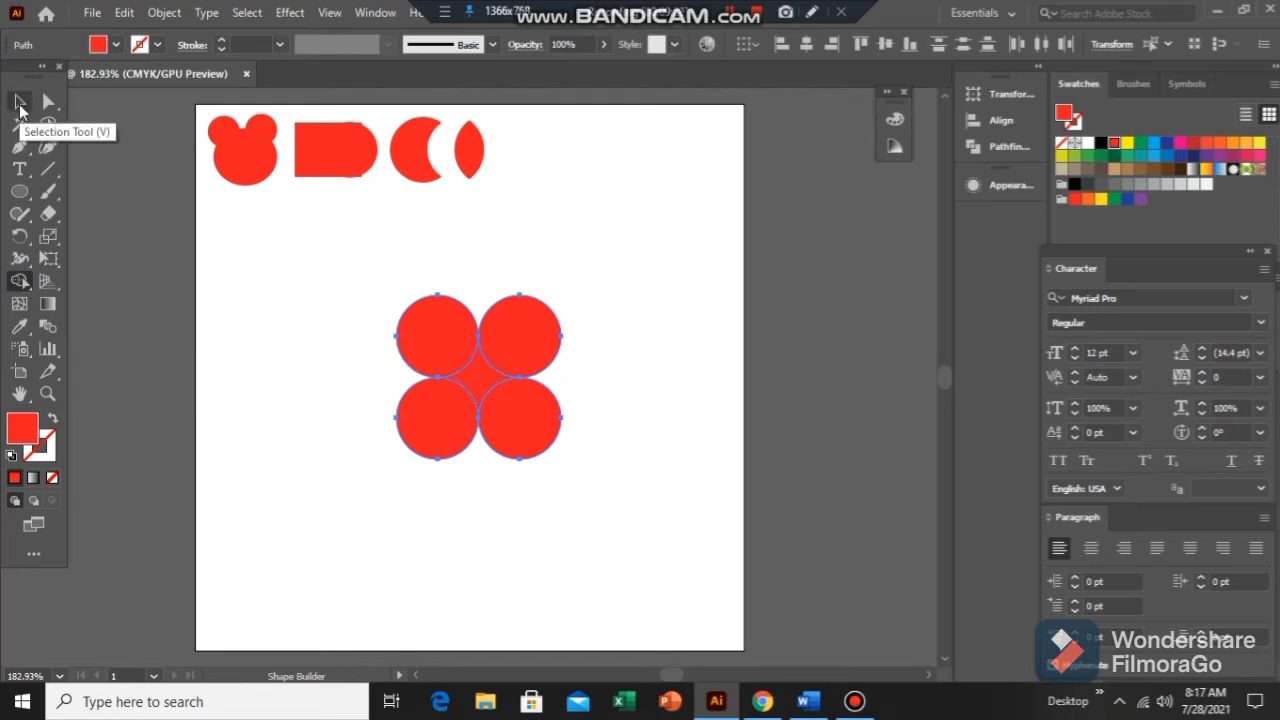
Pull the four-pointed star out from between the circles, rotate it about 45 degrees, and select the circles
{"action": "left_click", "coordinate": [19, 103]}
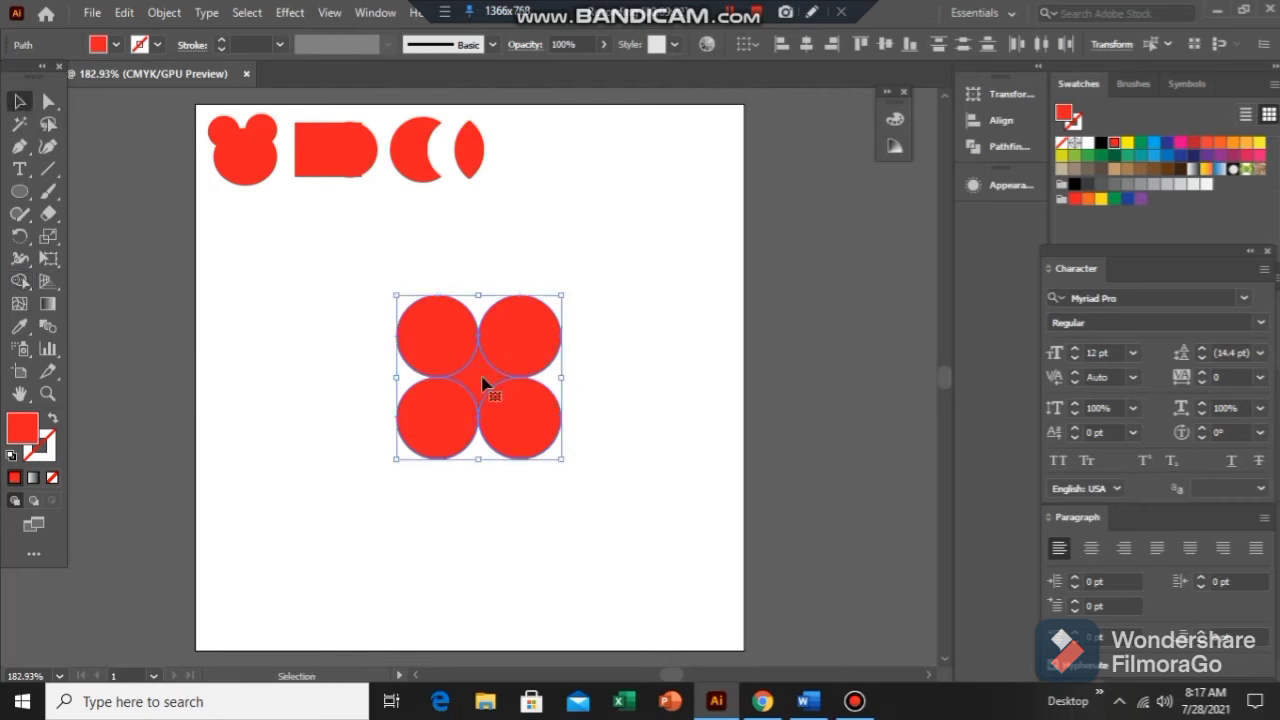
{"action": "left_click", "coordinate": [597, 346]}
{"action": "left_click_drag", "start_coordinate": [487, 381], "coordinate": [596, 271]}
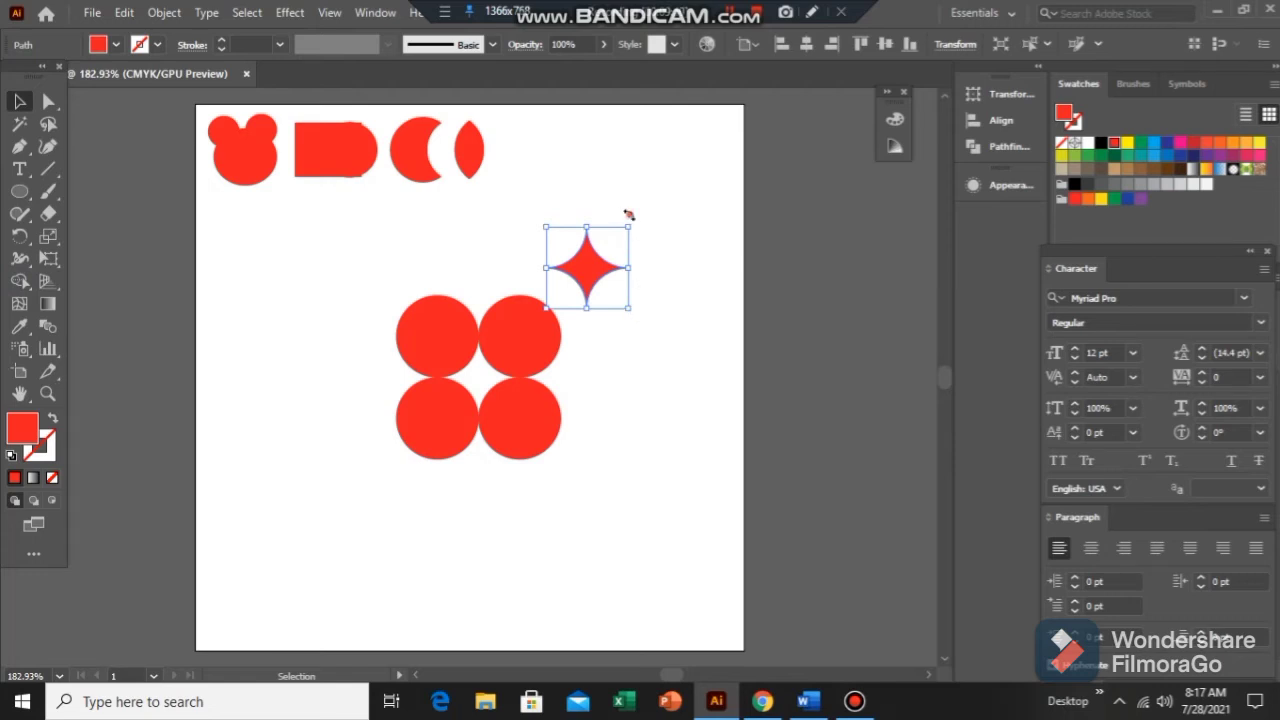
{"action": "left_click_drag", "start_coordinate": [628, 212], "coordinate": [583, 185]}
{"action": "left_click", "coordinate": [602, 358]}
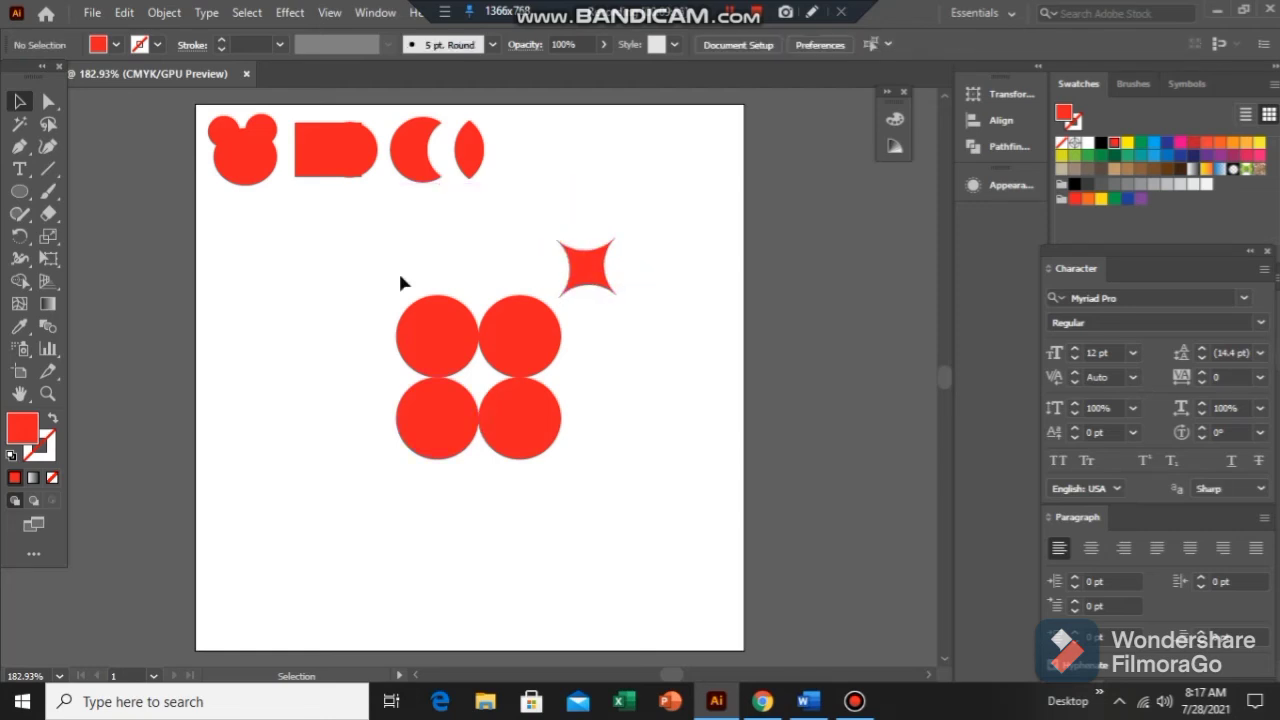
{"action": "left_click_drag", "start_coordinate": [399, 275], "coordinate": [489, 374]}
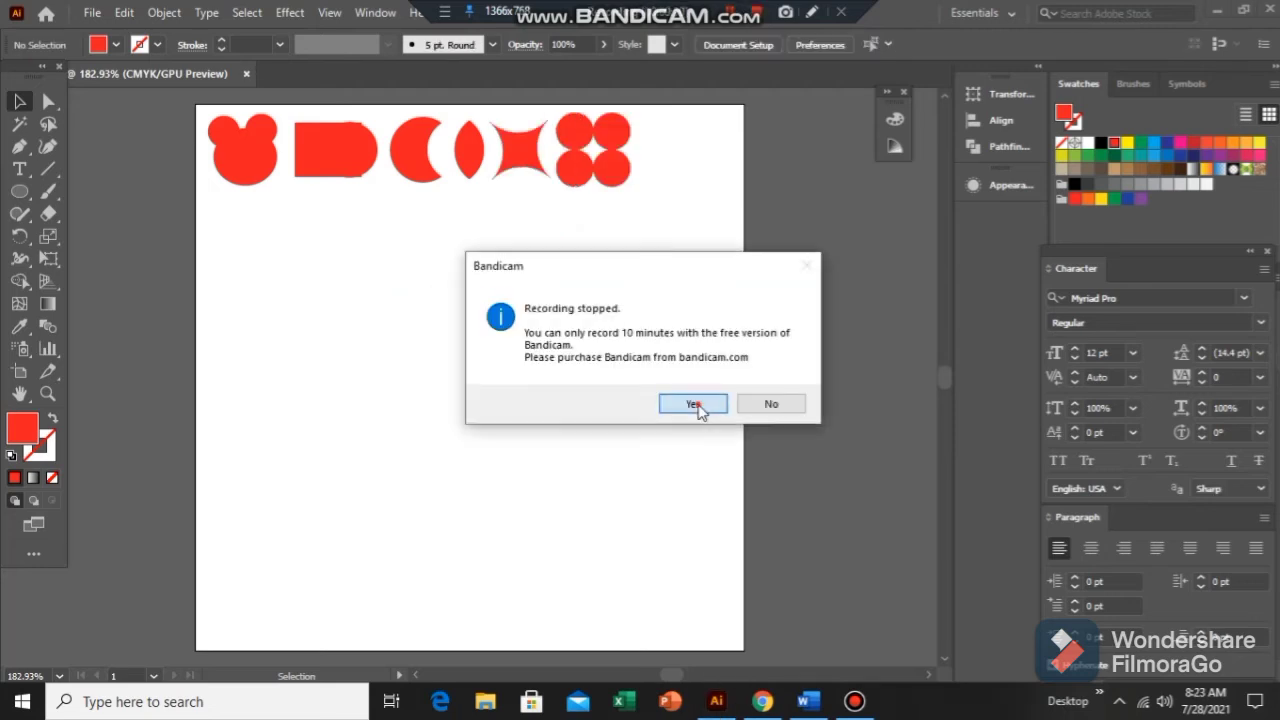
{"action": "left_click", "coordinate": [697, 405]}
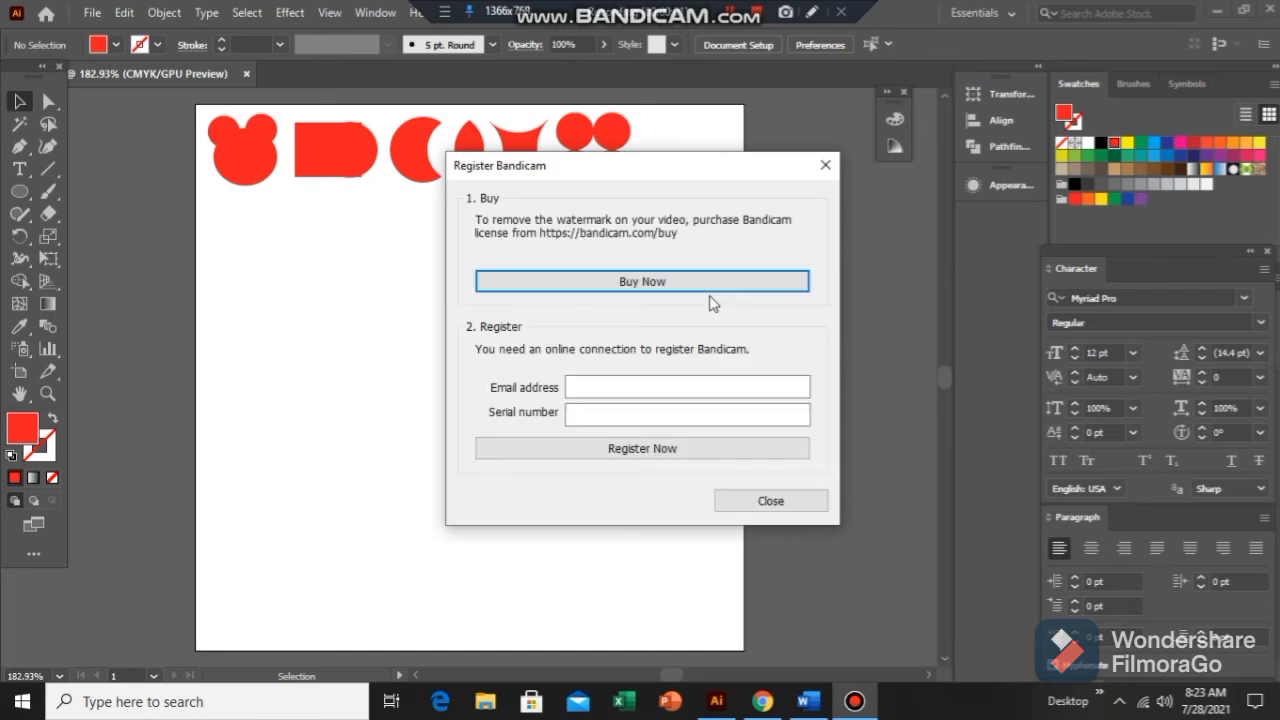
{"action": "left_click", "coordinate": [798, 503]}
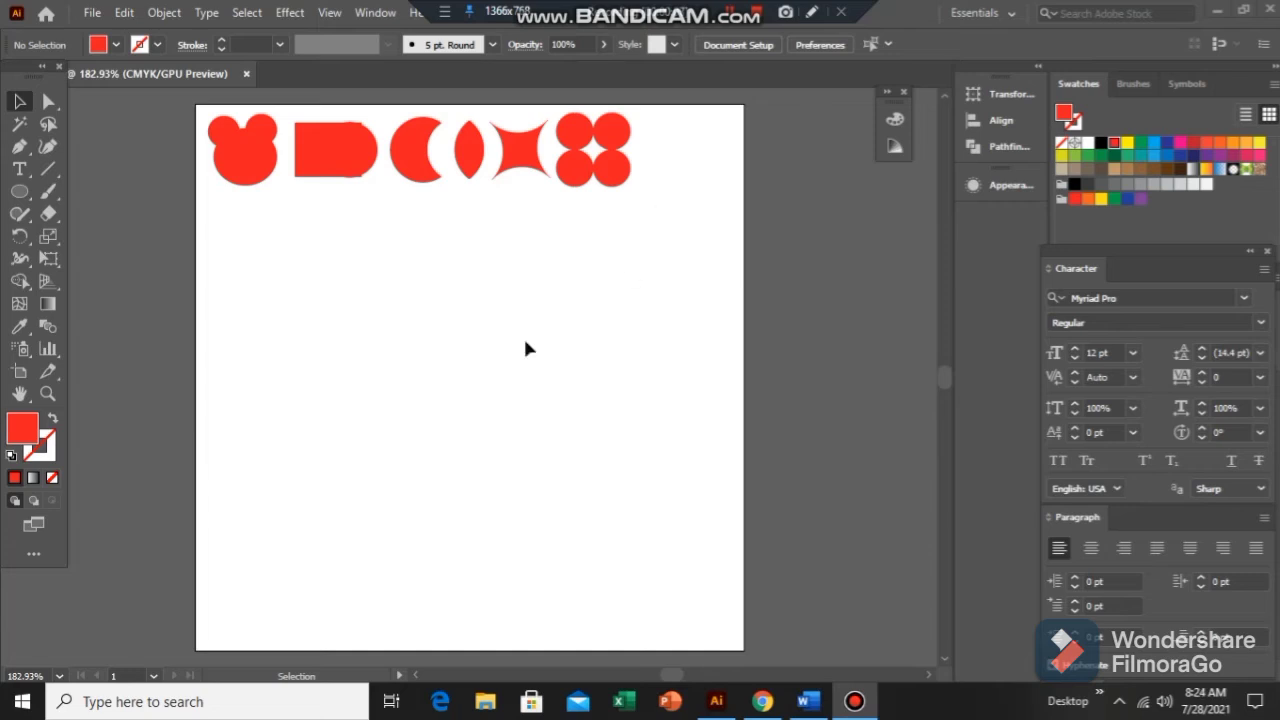
Draw a red circle below the top row, copy it in place, scale the copy to about two-thirds from the centre and fill it yellow
{"action": "left_click", "coordinate": [19, 191]}
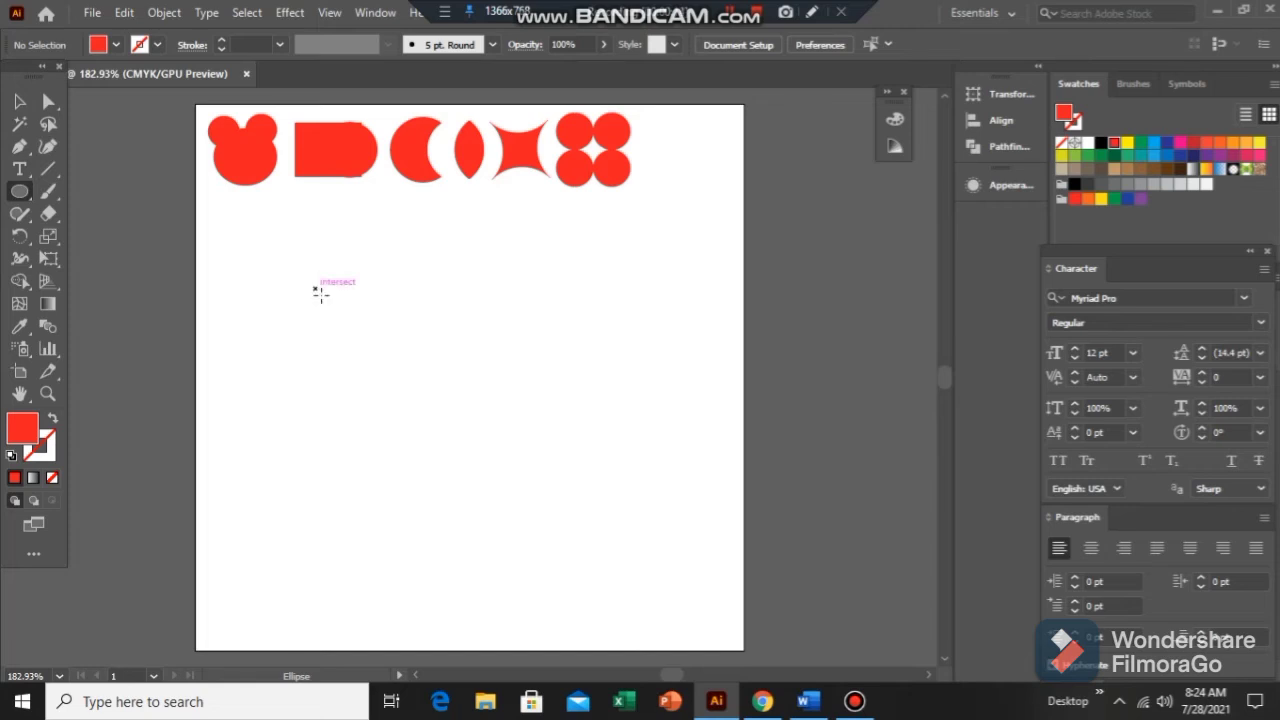
{"action": "left_click_drag", "start_coordinate": [316, 289], "coordinate": [349, 346]}
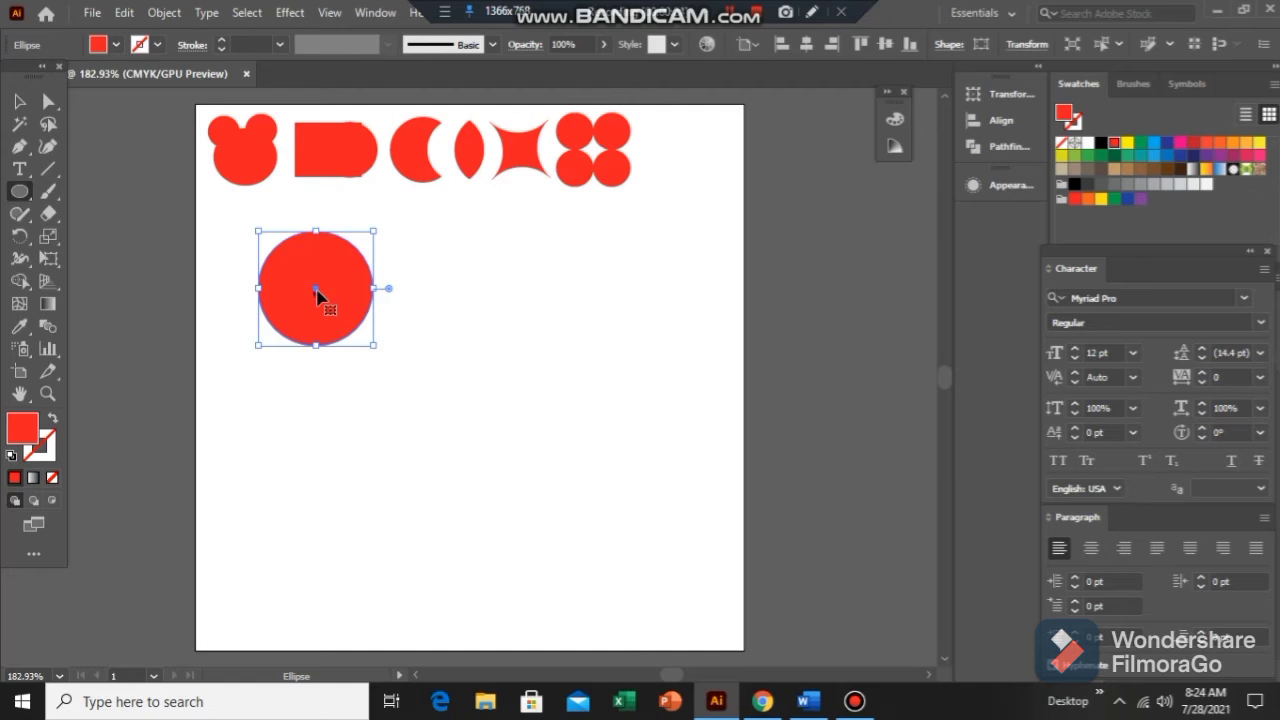
{"action": "key", "text": "ctrl"}
{"action": "key", "text": "ctrl"}
{"action": "left_click_drag", "start_coordinate": [370, 234], "coordinate": [355, 249]}
{"action": "left_click", "coordinate": [1128, 143]}
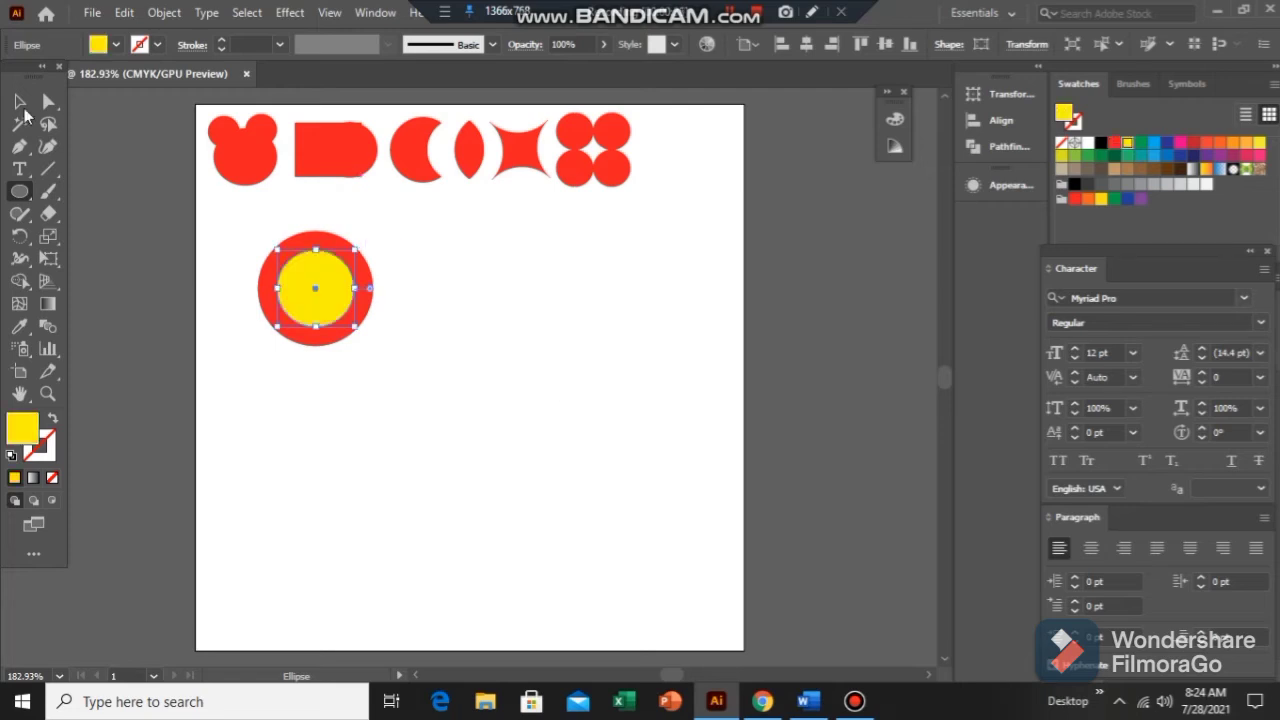
Select both concentric circles and subtract the yellow inner one with the Shape Builder tool to leave a ring
{"action": "left_click", "coordinate": [19, 101]}
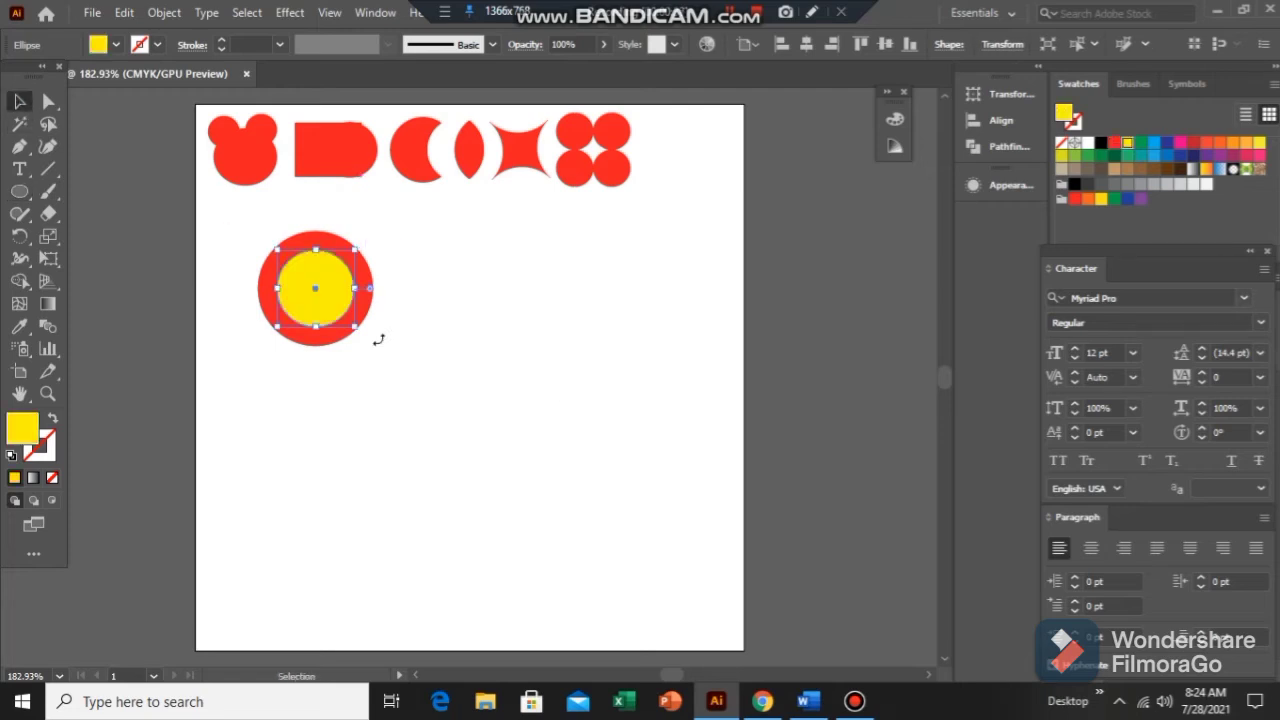
{"action": "left_click_drag", "start_coordinate": [223, 229], "coordinate": [374, 337]}
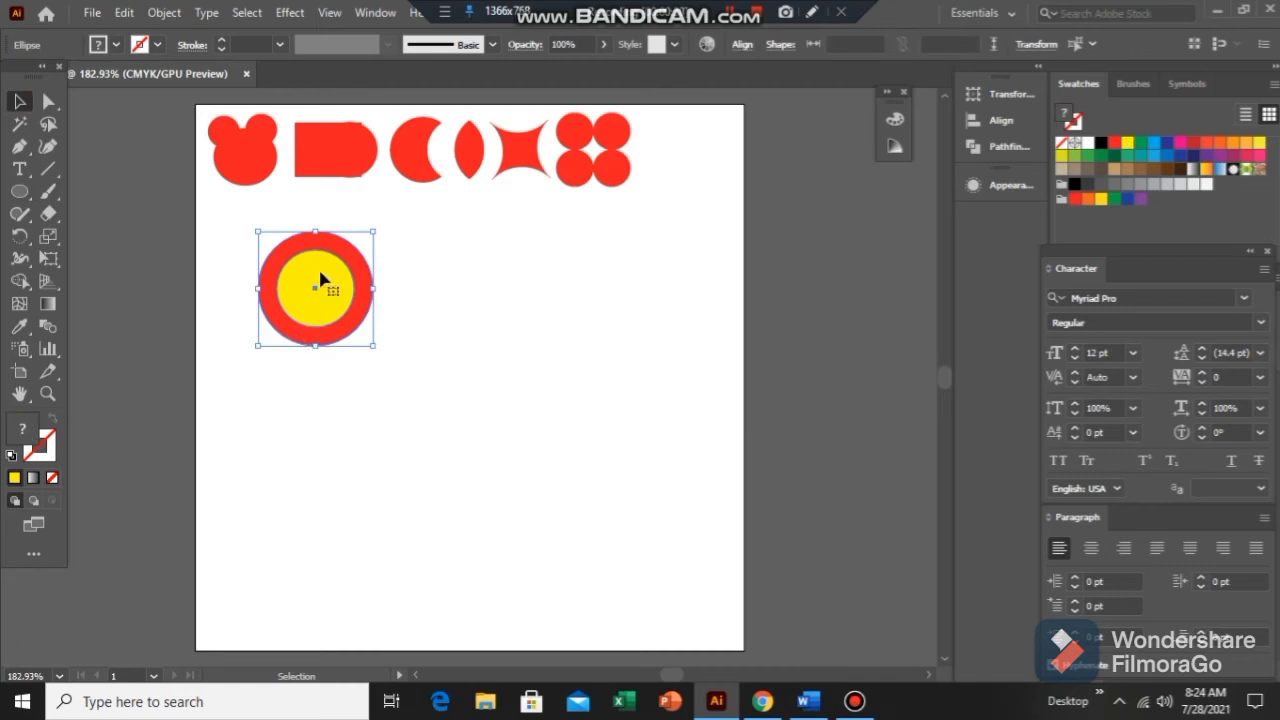
{"action": "left_click", "coordinate": [21, 281]}
{"action": "left_click", "coordinate": [309, 291], "text": "alt"}
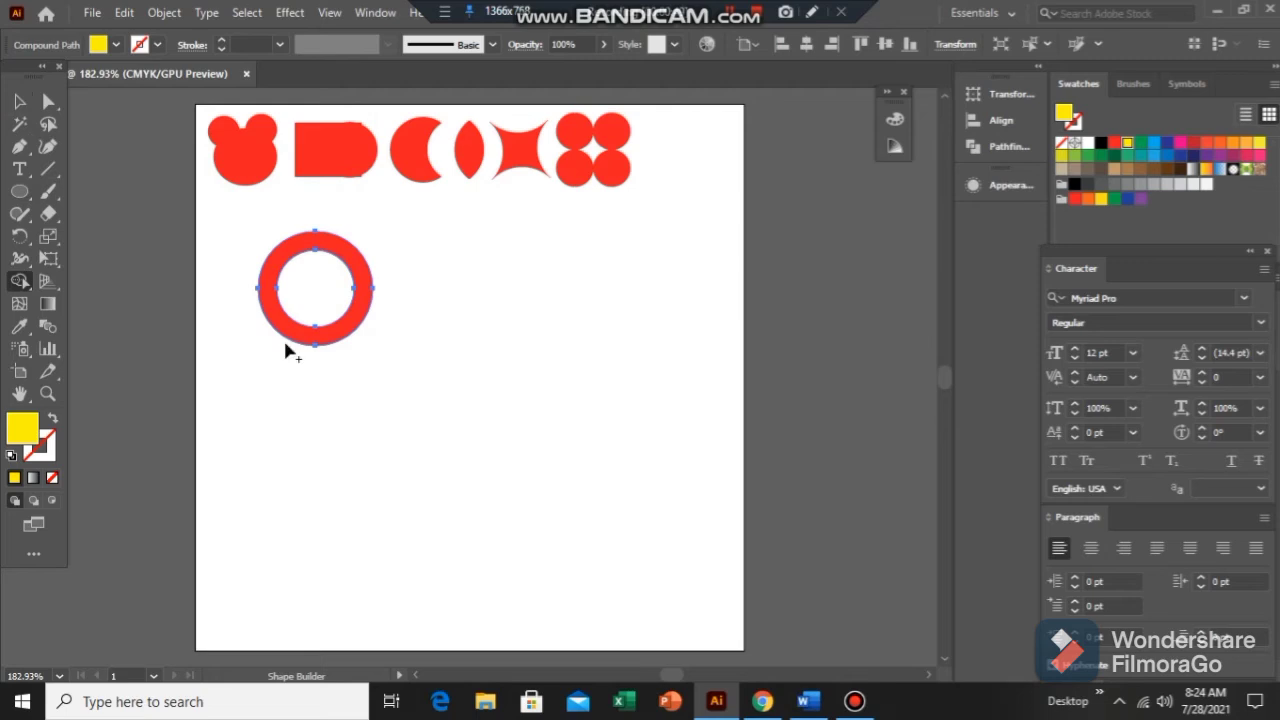
Scale the ring down to about two-thirds, place it right of the four circles in the top row and deselect it
{"action": "left_click", "coordinate": [18, 100]}
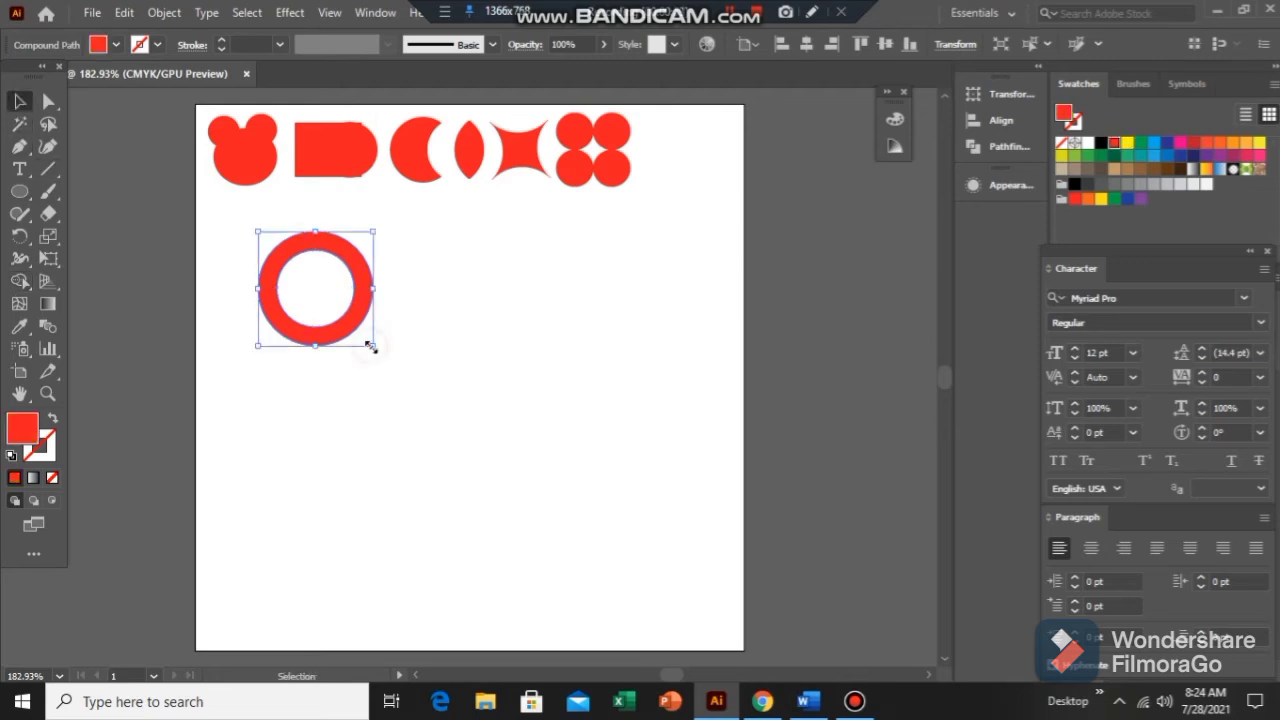
{"action": "left_click_drag", "start_coordinate": [370, 347], "coordinate": [692, 174]}
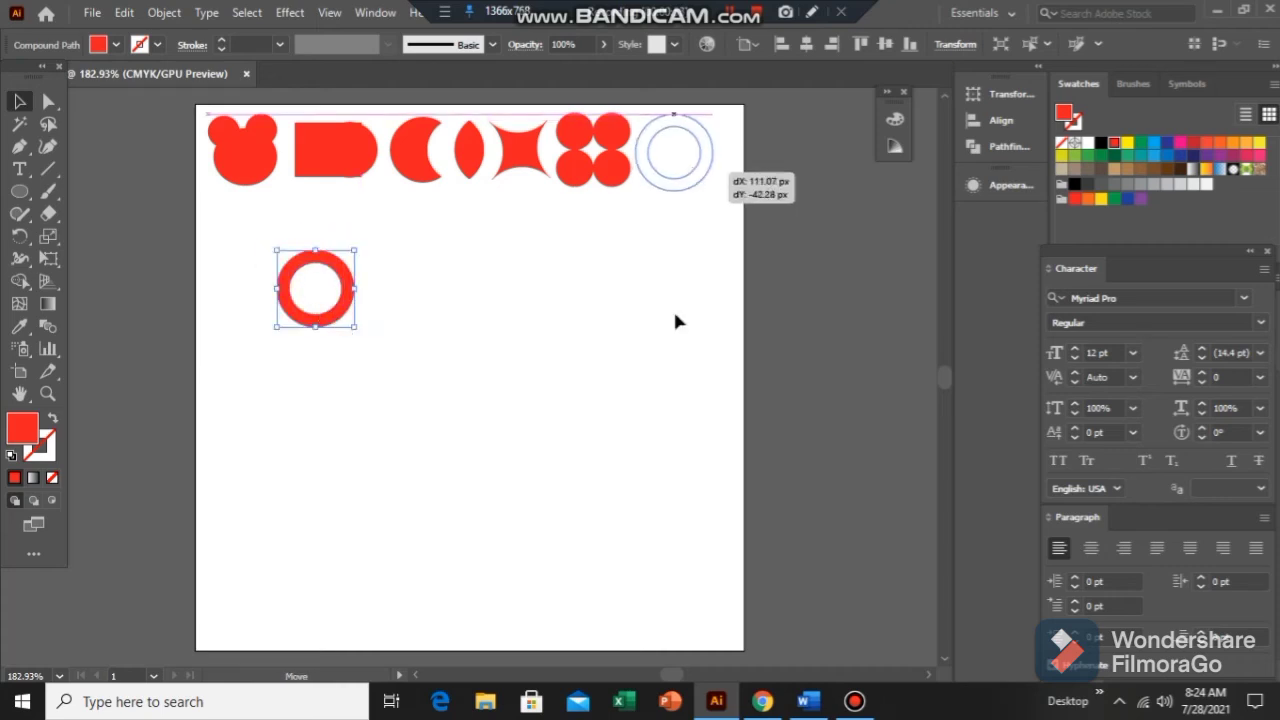
{"action": "left_click", "coordinate": [595, 371]}
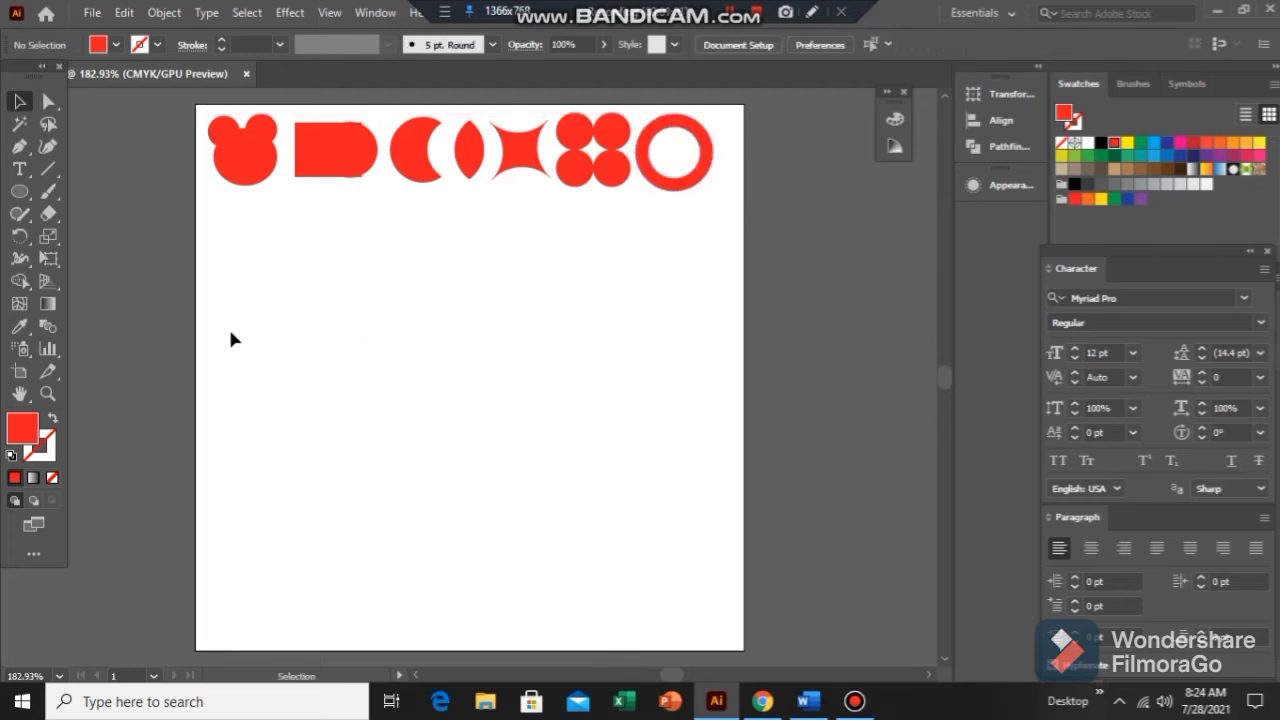
Draw a tall, upright rectangle in the middle of the artboard
{"action": "left_click", "coordinate": [21, 193]}
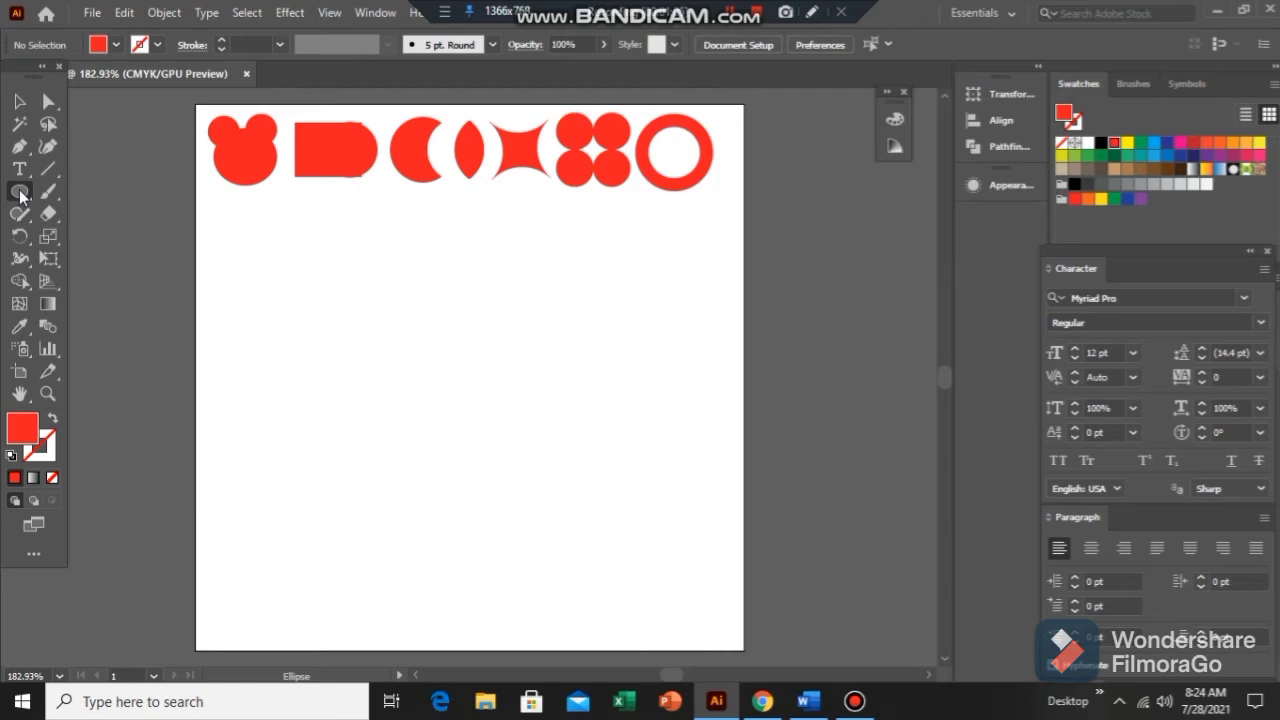
{"action": "left_click", "coordinate": [148, 190]}
{"action": "left_click_drag", "start_coordinate": [383, 323], "coordinate": [490, 528]}
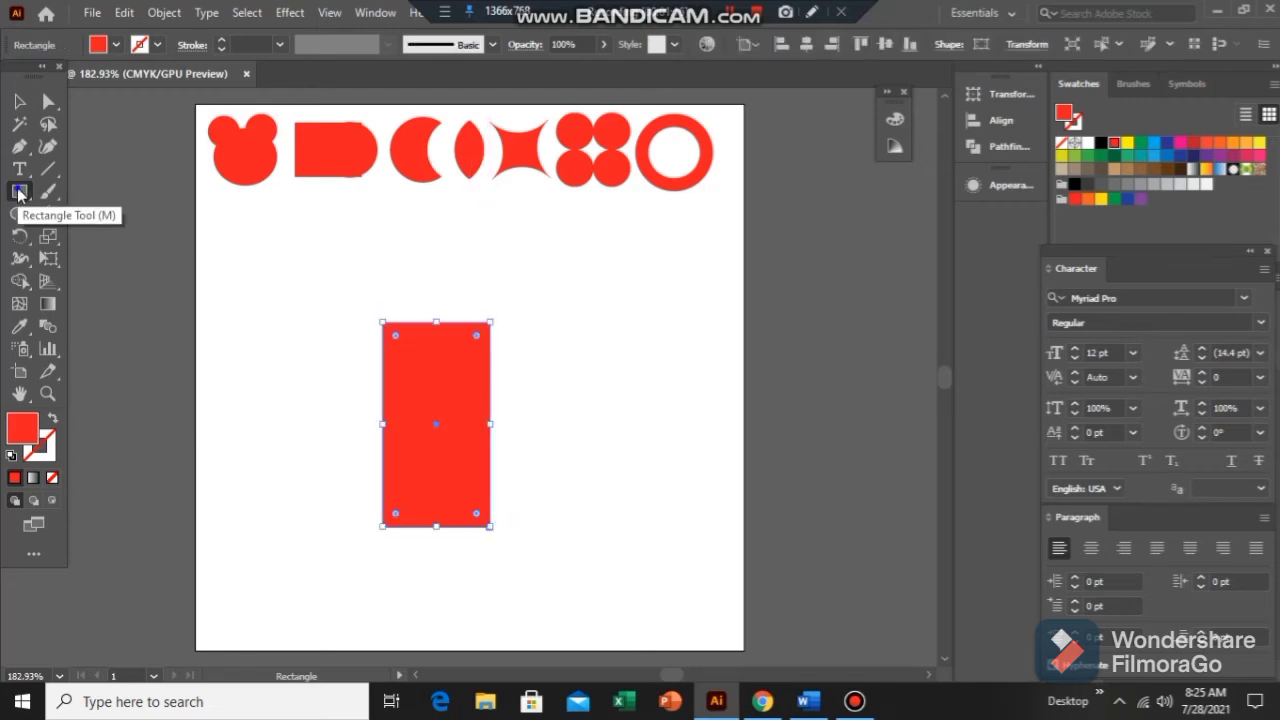
Draw an ellipse overlapping the rectangle's top end, stretch it to the rectangle's full width and deselect it
{"action": "left_click_drag", "start_coordinate": [19, 192], "coordinate": [125, 236]}
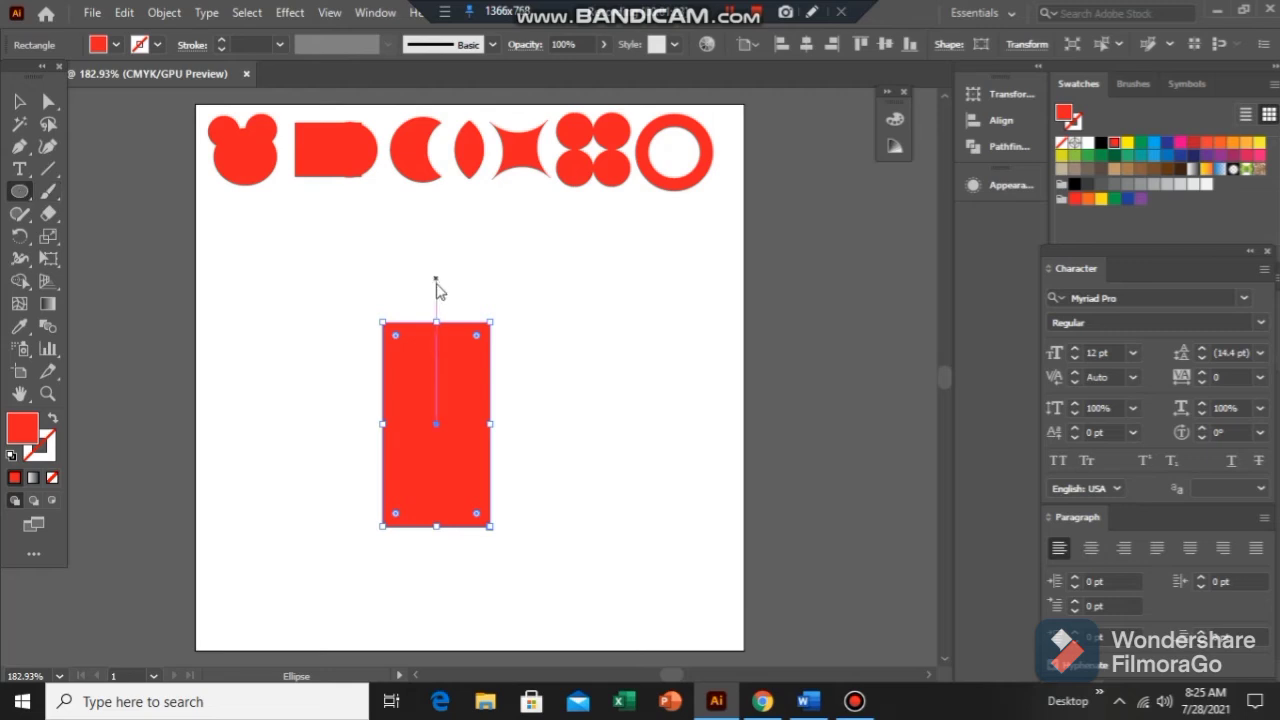
{"action": "left_click_drag", "start_coordinate": [389, 250], "coordinate": [489, 377]}
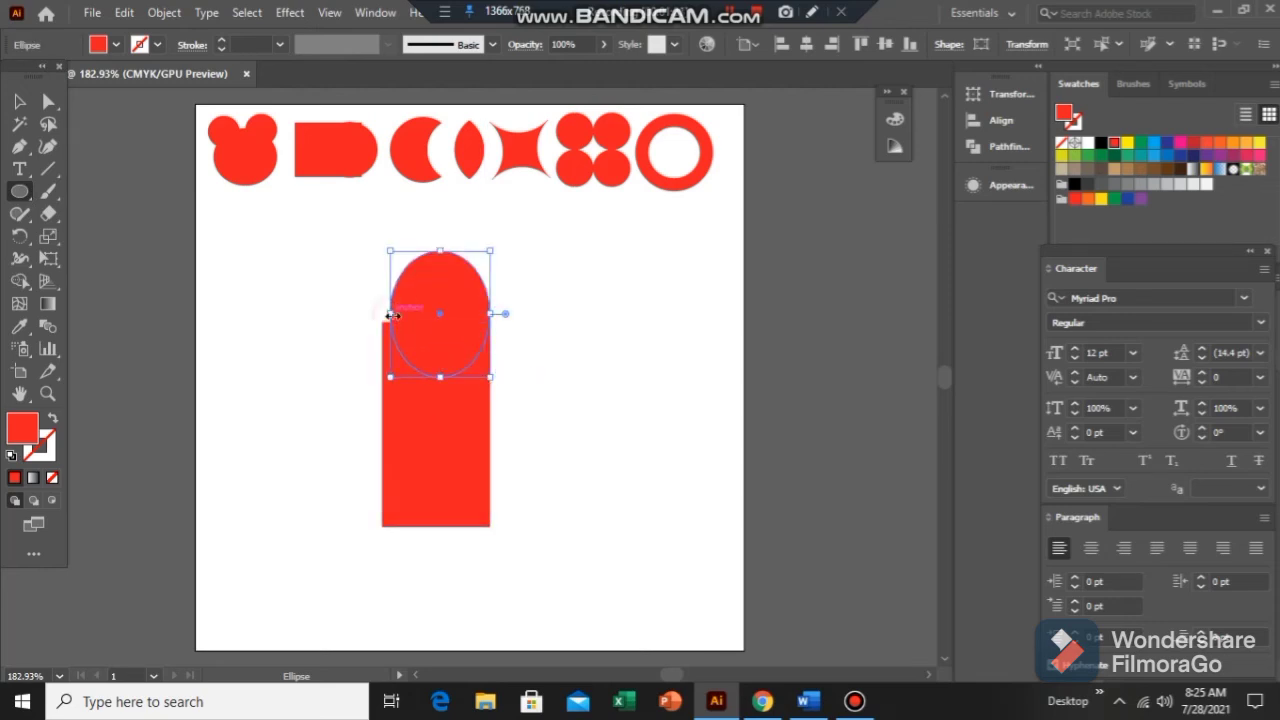
{"action": "left_click_drag", "start_coordinate": [392, 314], "coordinate": [385, 314]}
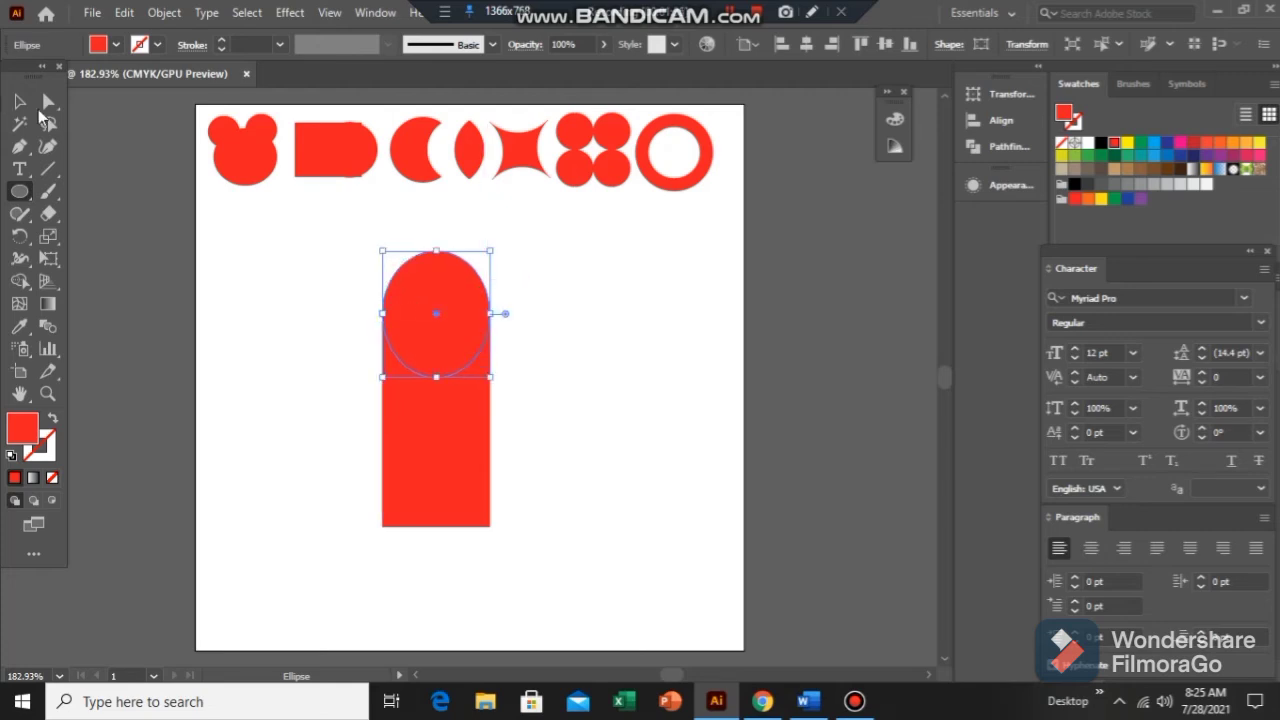
{"action": "left_click", "coordinate": [19, 101]}
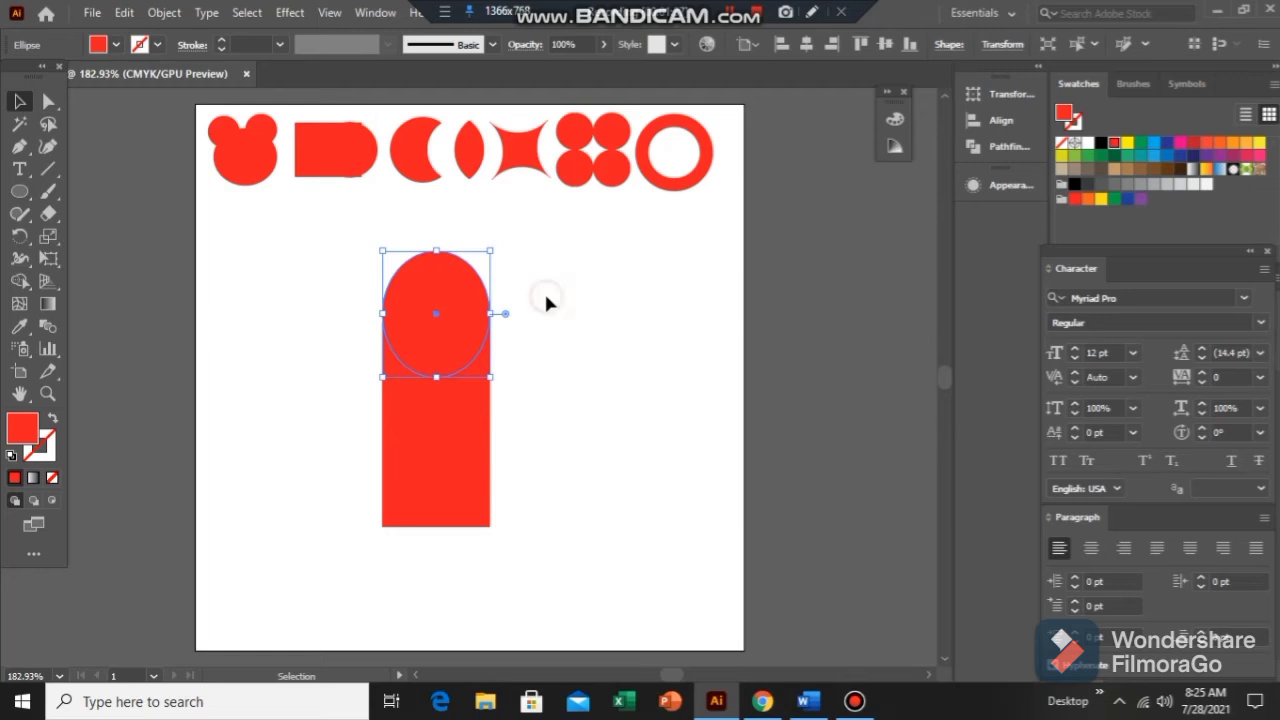
{"action": "left_click", "coordinate": [545, 297]}
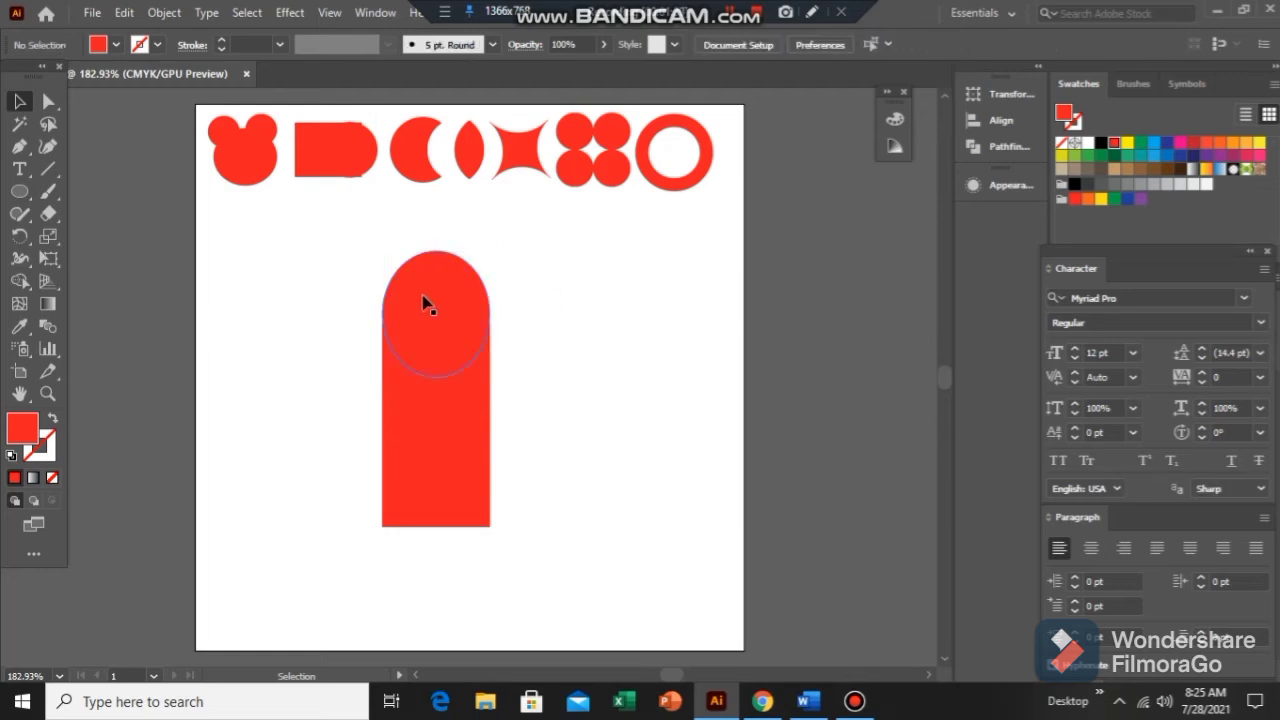
{"action": "left_click", "coordinate": [494, 316]}
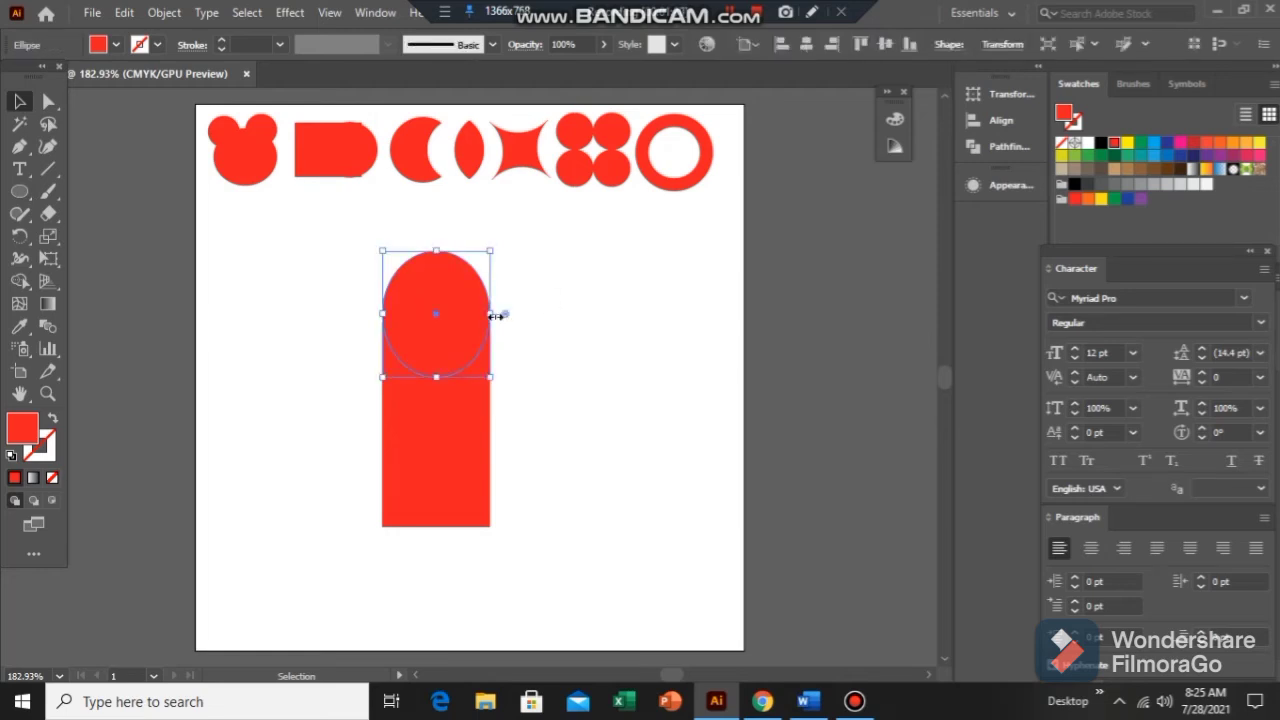
{"action": "left_click_drag", "start_coordinate": [492, 315], "coordinate": [492, 315]}
{"action": "left_click", "coordinate": [572, 312]}
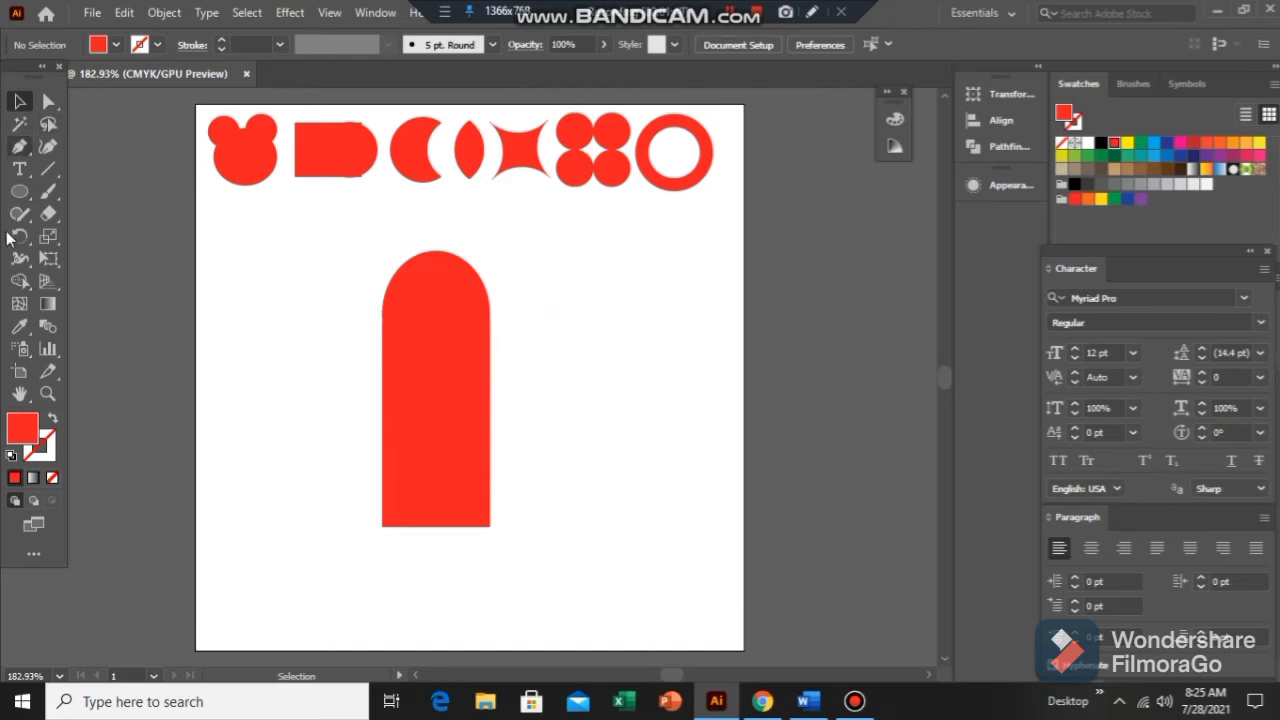
Select the ellipse and rectangle, merge them into one arch shape with the Shape Builder tool, and delete the arch
{"action": "left_click", "coordinate": [19, 282]}
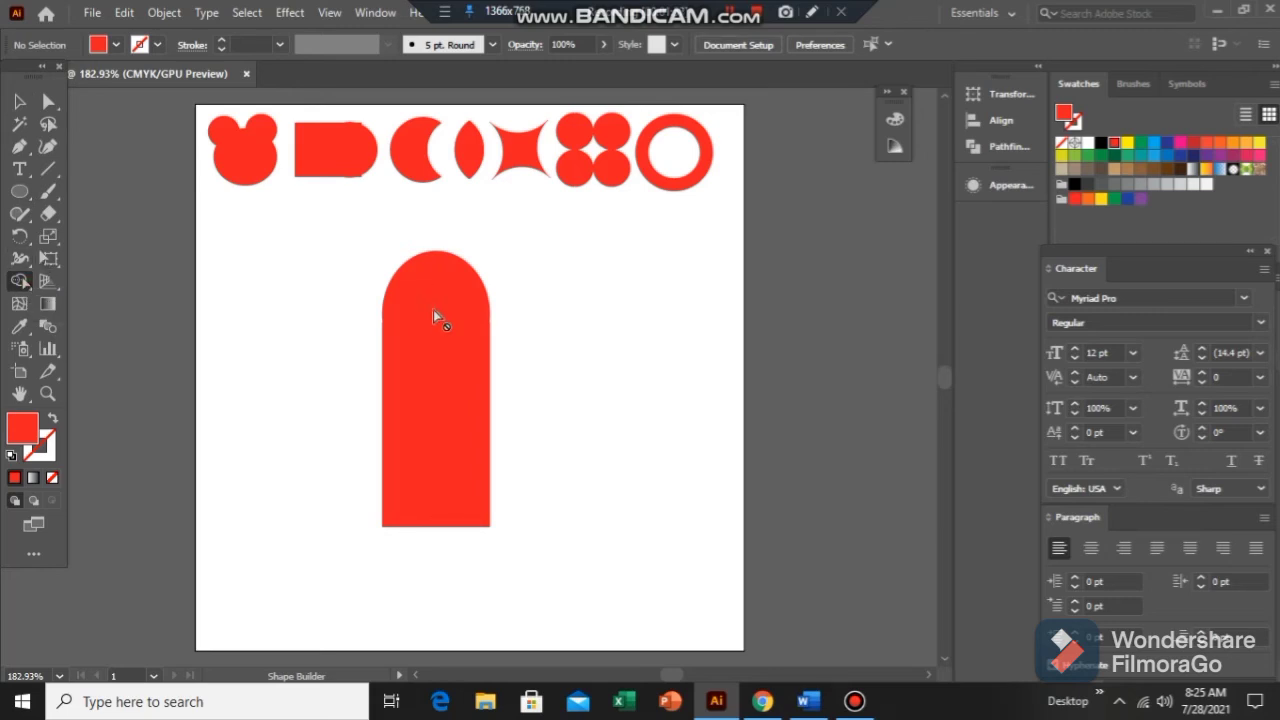
{"action": "left_click", "coordinate": [29, 106]}
{"action": "left_click", "coordinate": [427, 419]}
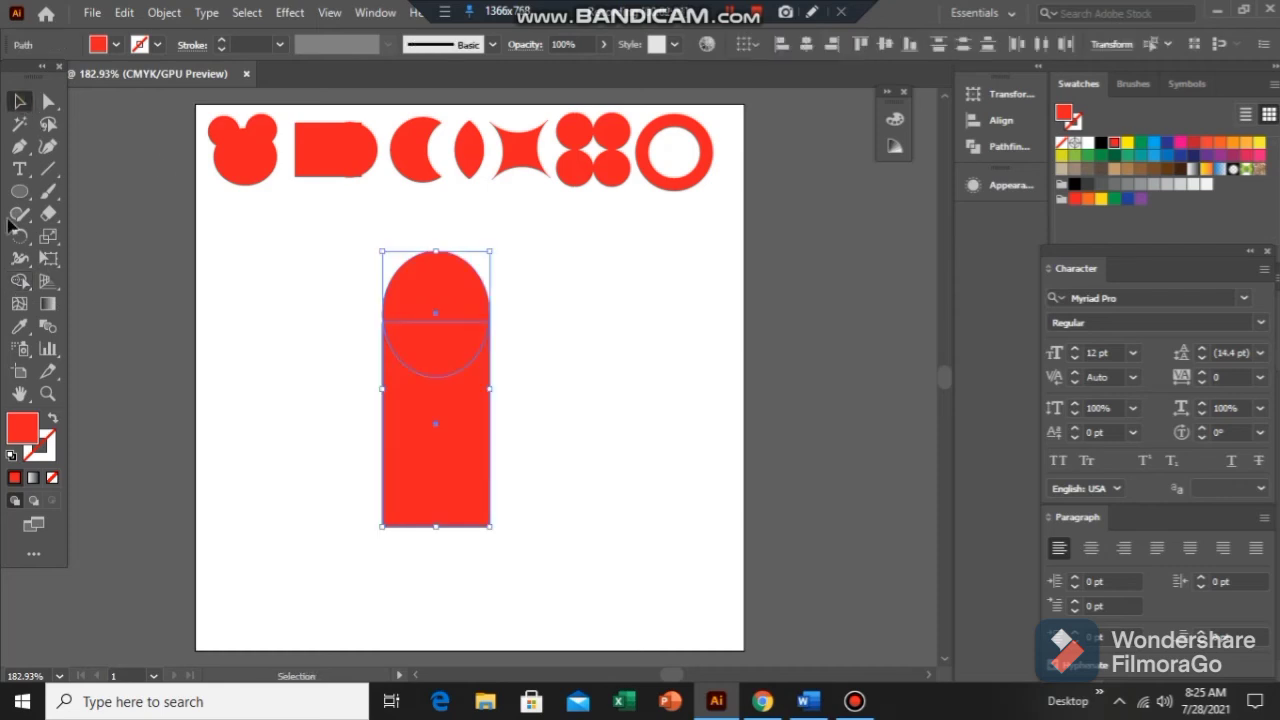
{"action": "left_click", "coordinate": [20, 281]}
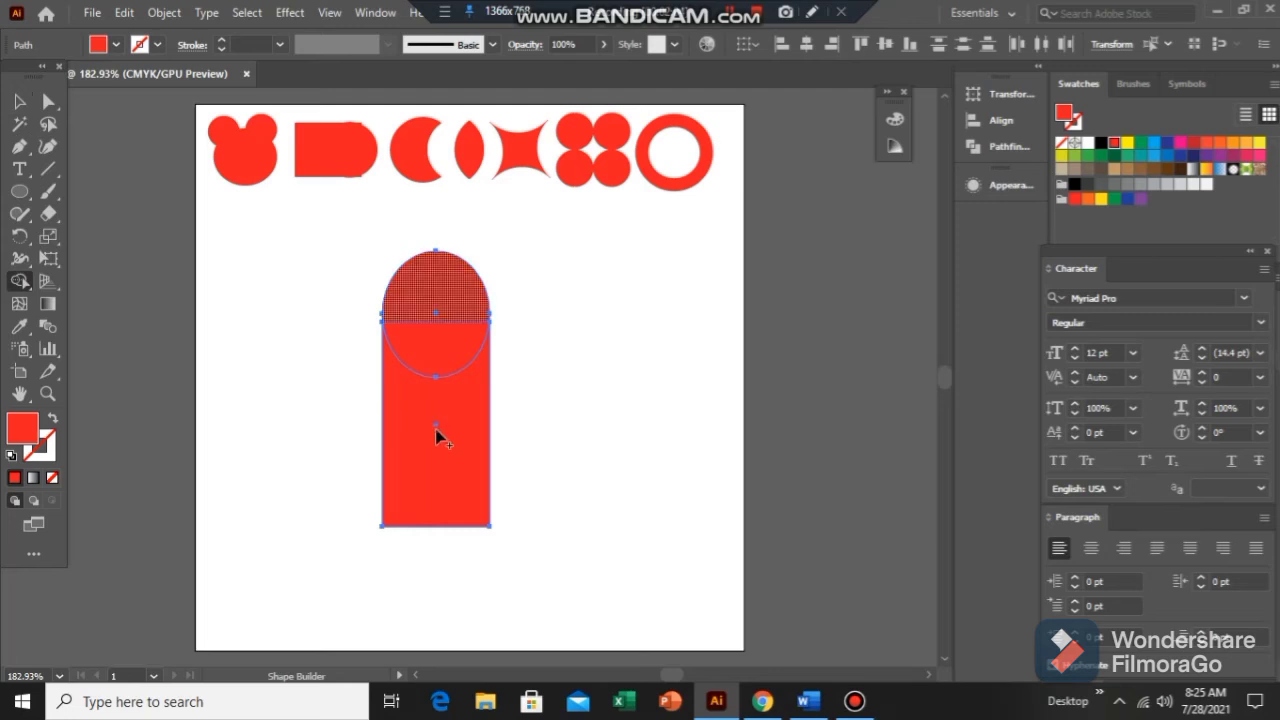
{"action": "mouse_move", "coordinate": [437, 436]}
{"action": "left_mouse_down"}
{"action": "mouse_move", "coordinate": [418, 330]}
{"action": "mouse_move", "coordinate": [598, 290]}
{"action": "mouse_move", "coordinate": [386, 223]}
{"action": "left_mouse_up"}
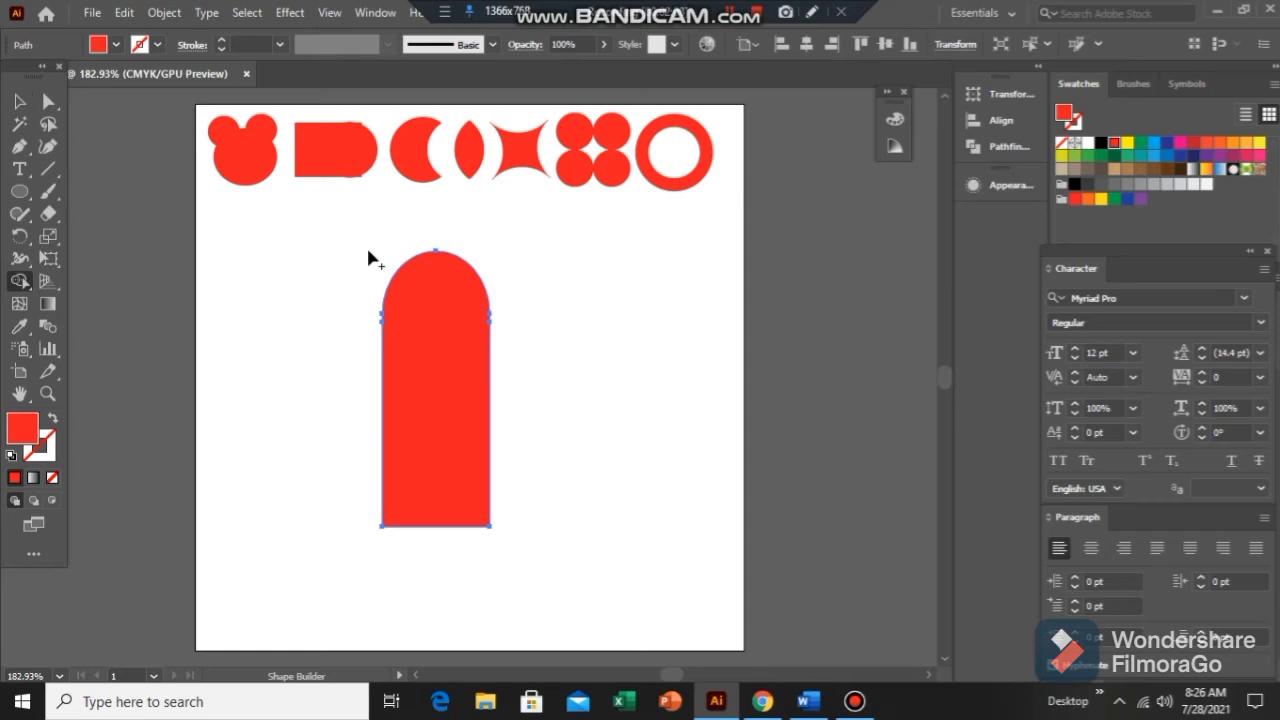
{"action": "left_click", "coordinate": [20, 102]}
{"action": "key", "text": "Delete"}
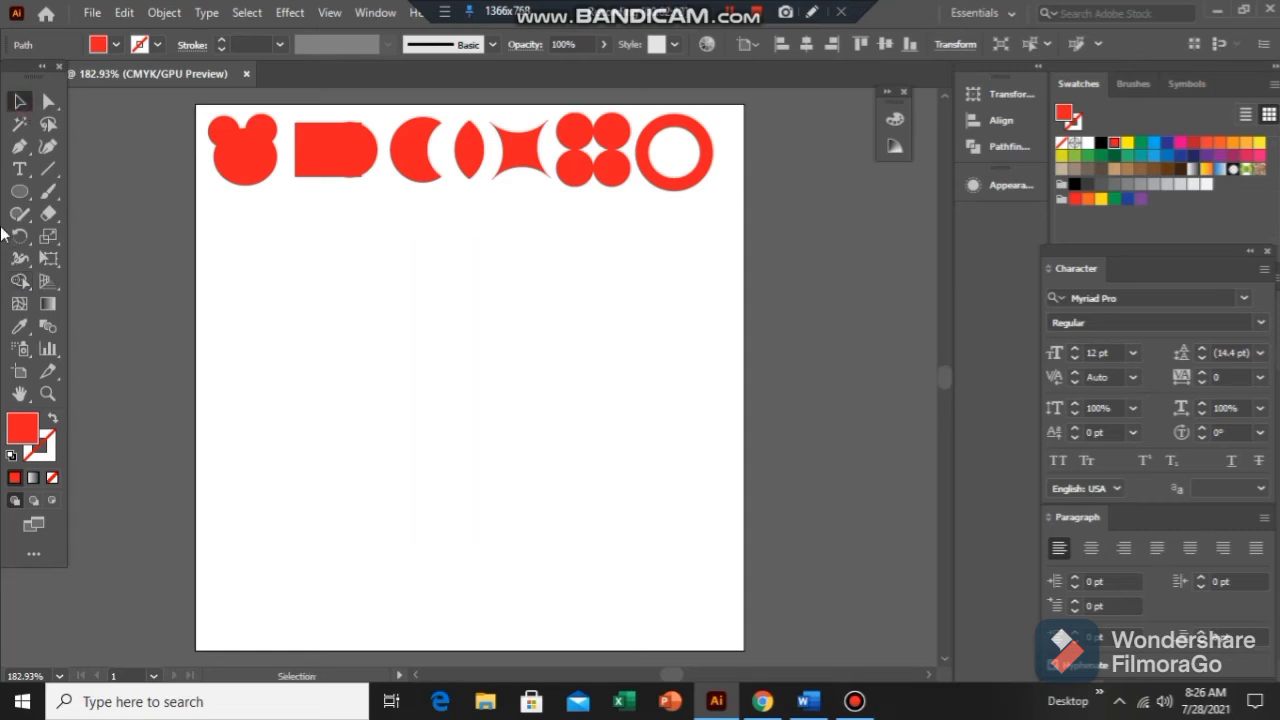
Draw an upright rectangle slightly left of the artboard's centre, round its two upper corners fully into an arch and deselect it
{"action": "right_click", "coordinate": [19, 191]}
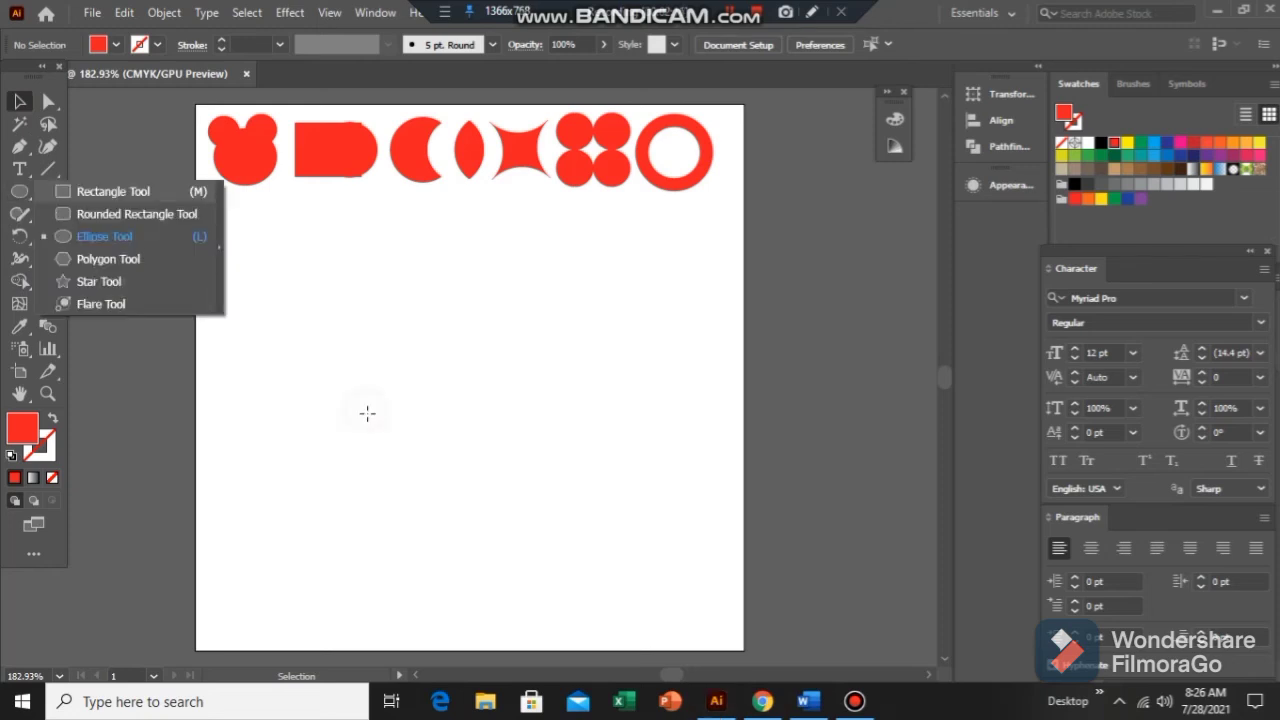
{"action": "key", "text": "m"}
{"action": "left_click_drag", "start_coordinate": [331, 340], "coordinate": [436, 526]}
{"action": "left_click", "coordinate": [48, 101]}
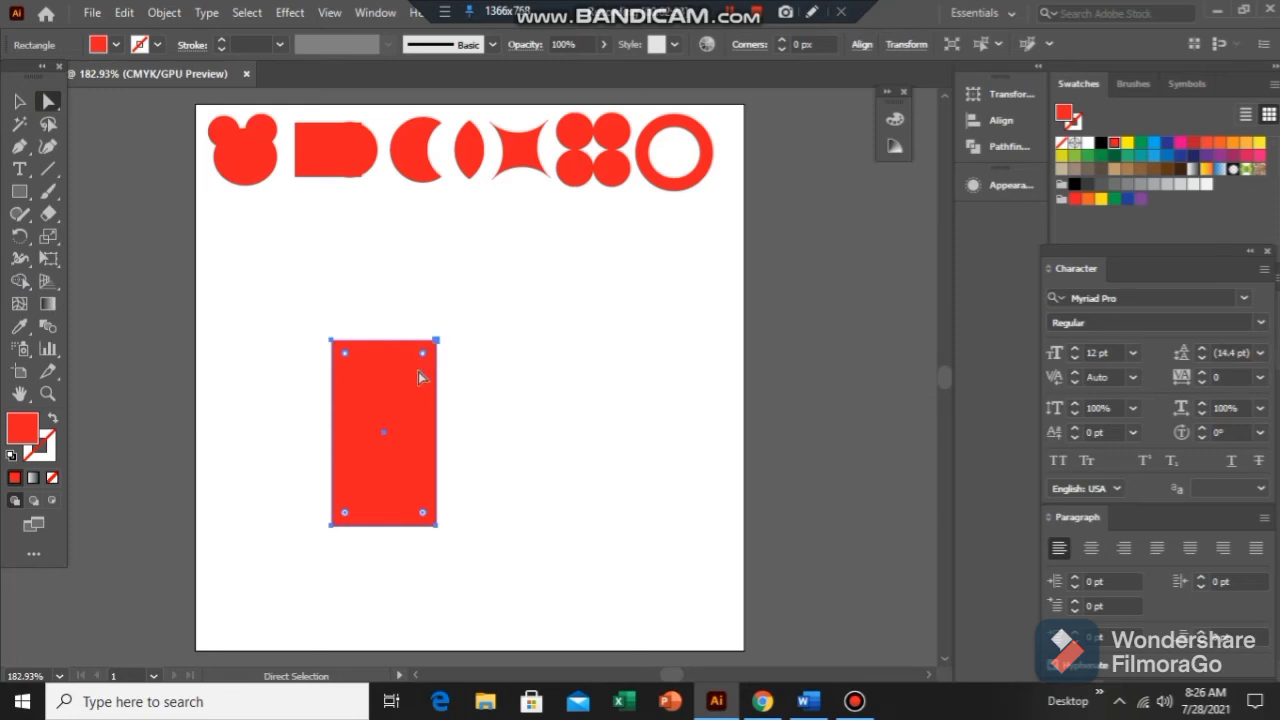
{"action": "left_click_drag", "start_coordinate": [424, 358], "coordinate": [527, 350]}
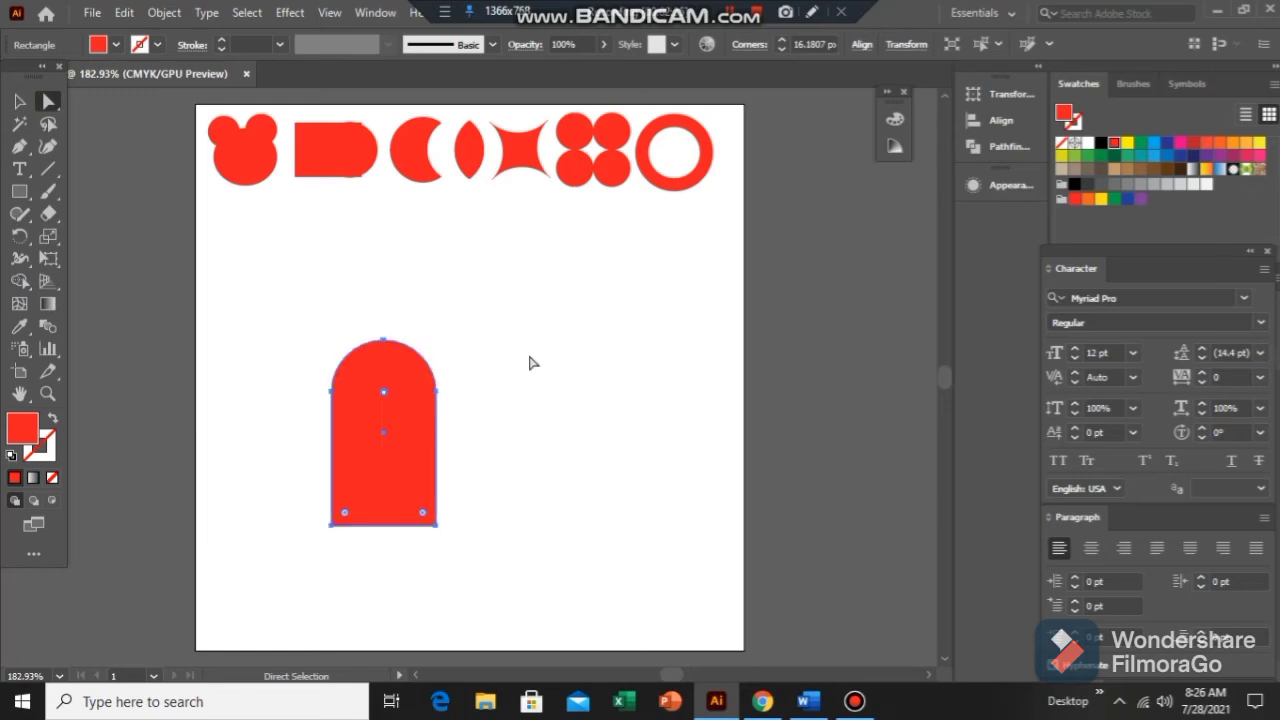
{"action": "left_click", "coordinate": [18, 102]}
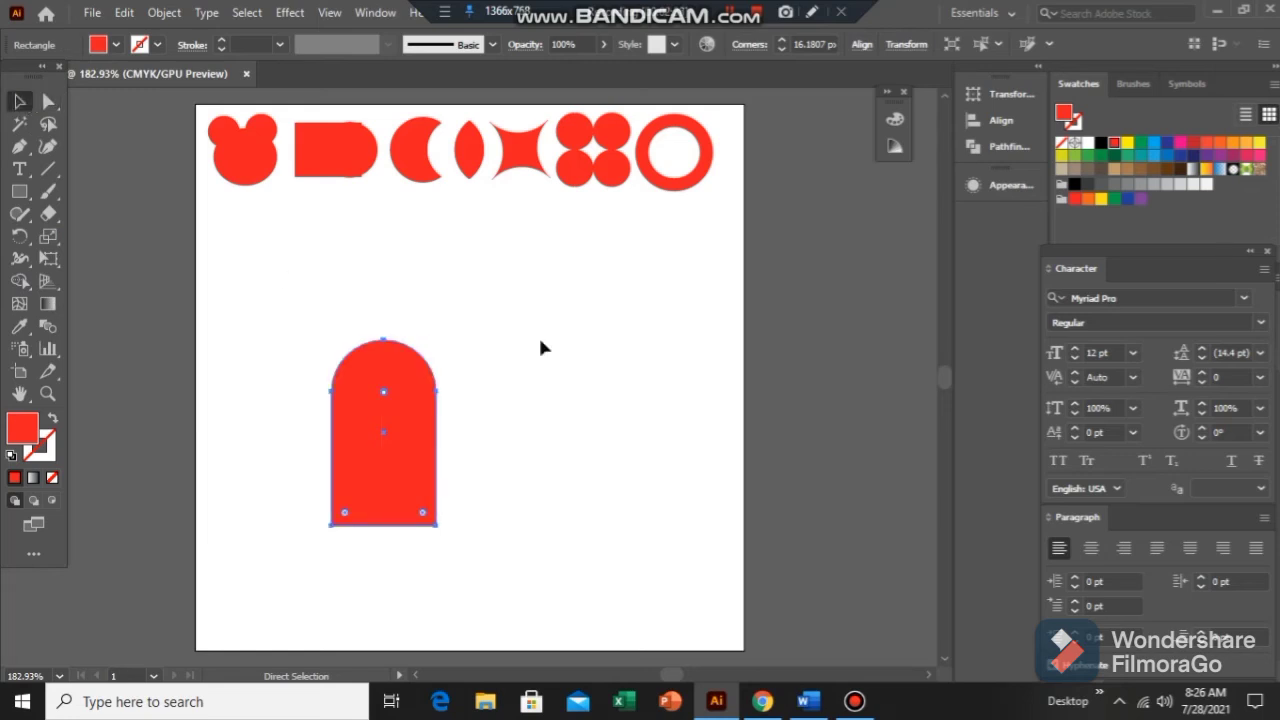
{"action": "left_click", "coordinate": [442, 530]}
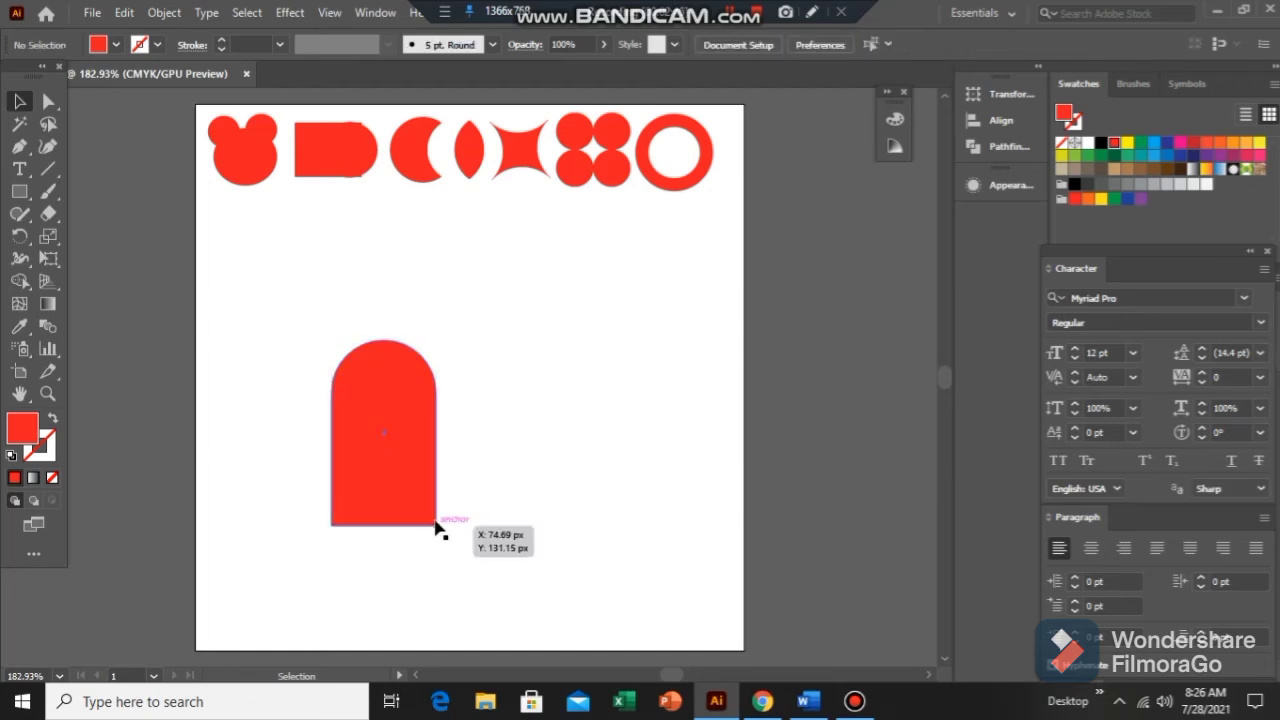
Rotate the arch about 45° counter-clockwise, add a copy tilted the opposite way so the two cross at their centres, and deselect
{"action": "left_click_drag", "start_coordinate": [287, 285], "coordinate": [501, 468]}
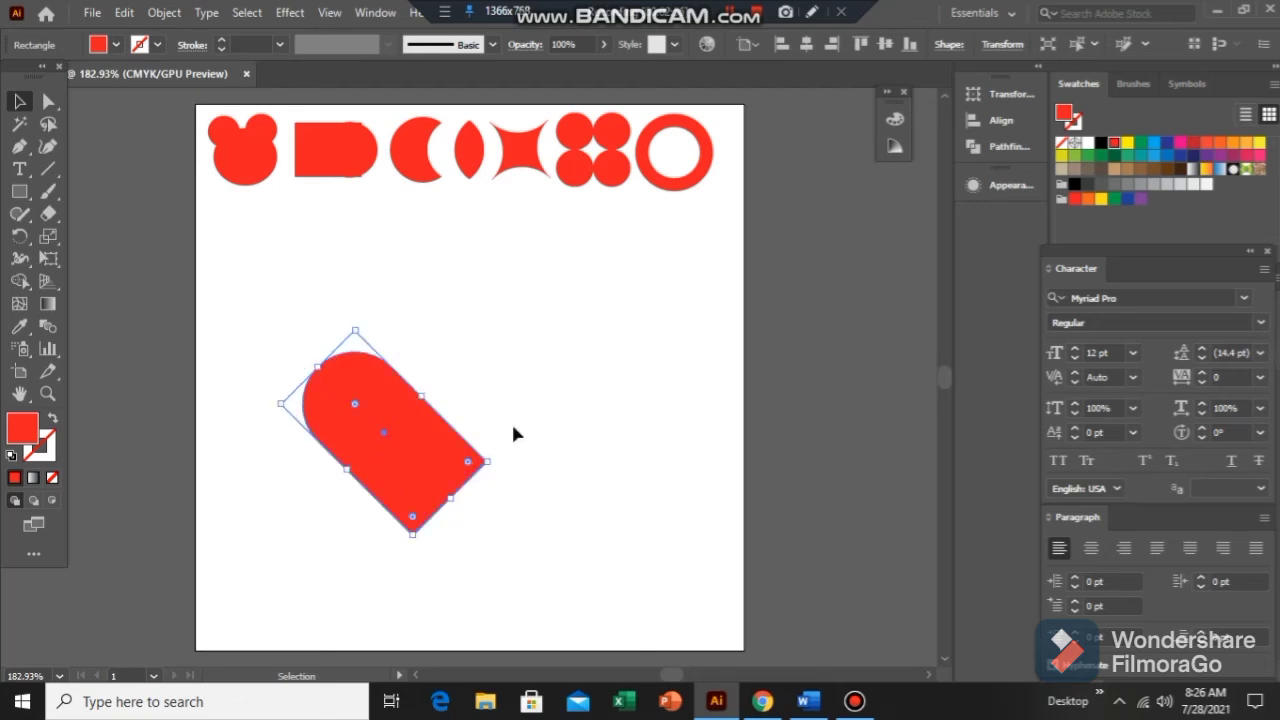
{"action": "key", "text": "a"}
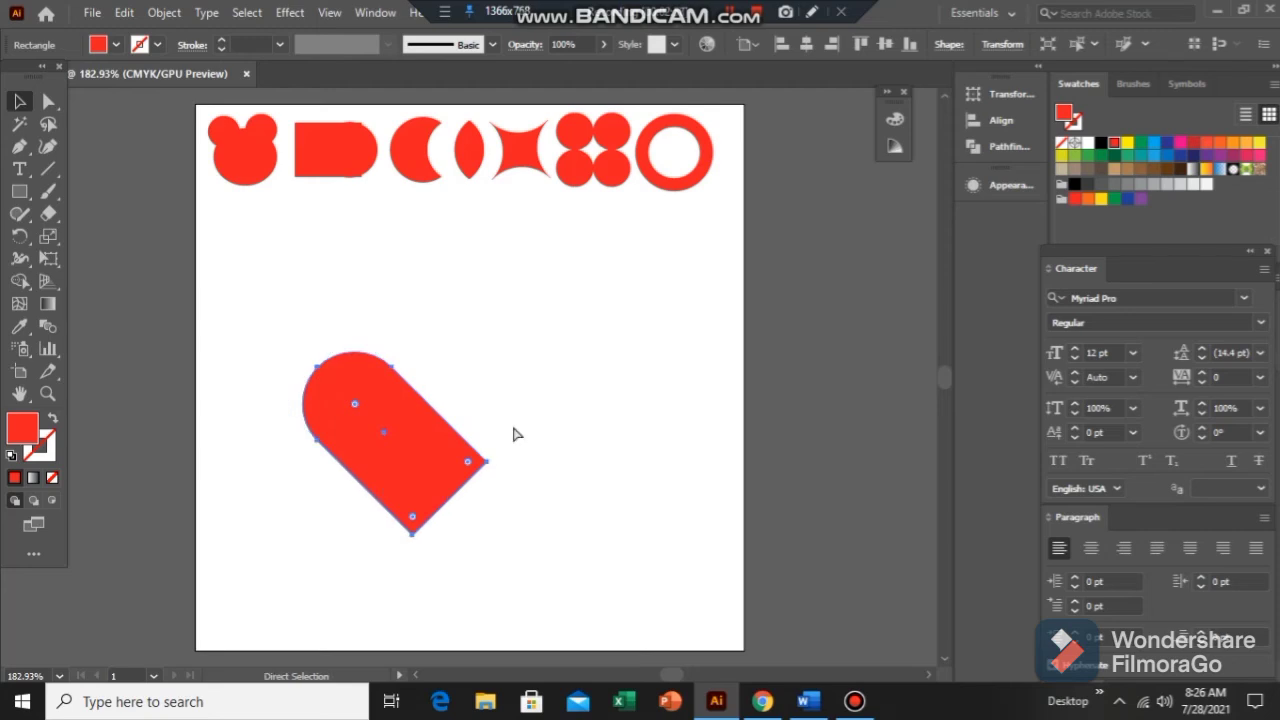
{"action": "key", "text": "v"}
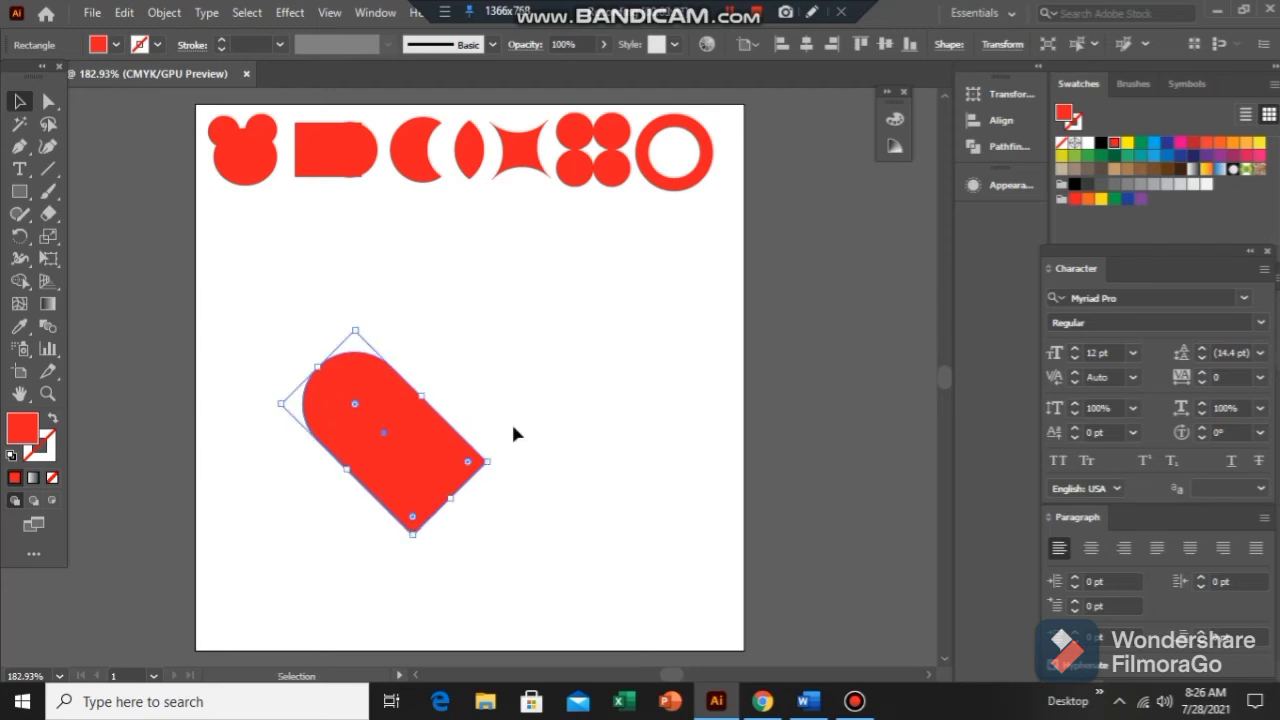
{"action": "left_click_drag", "start_coordinate": [493, 466], "coordinate": [358, 550]}
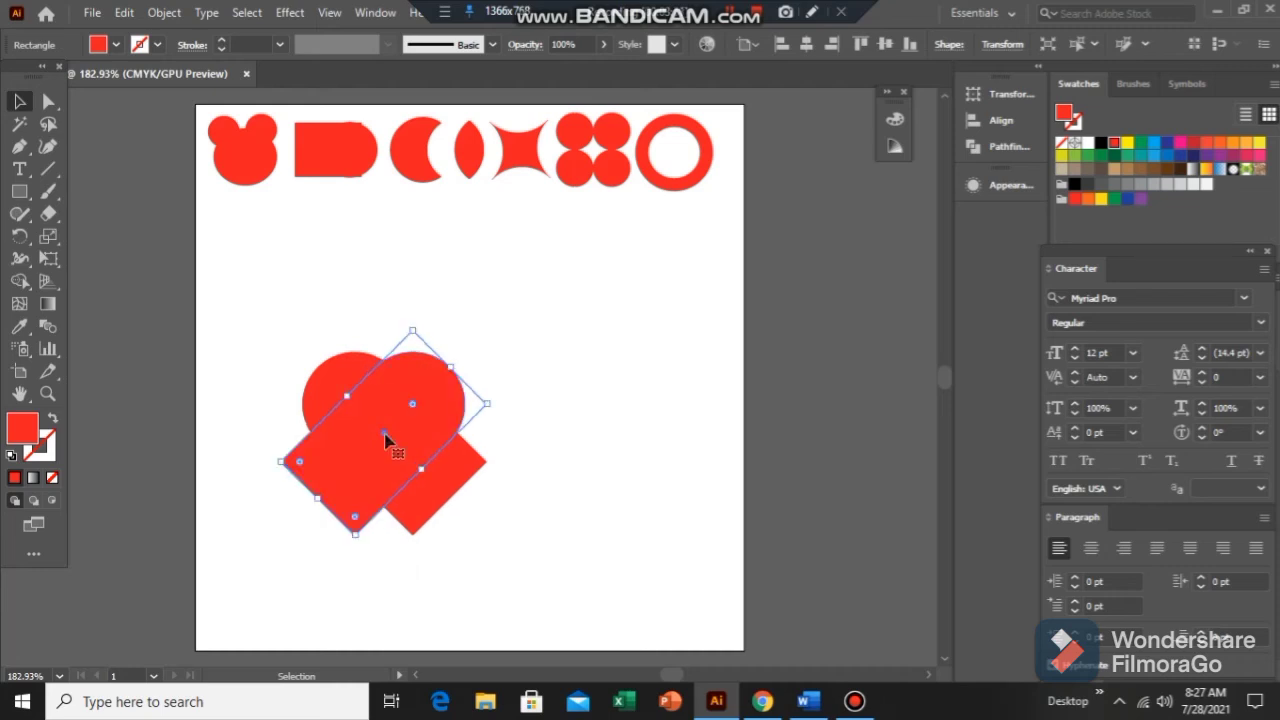
{"action": "left_click_drag", "start_coordinate": [385, 434], "coordinate": [387, 437]}
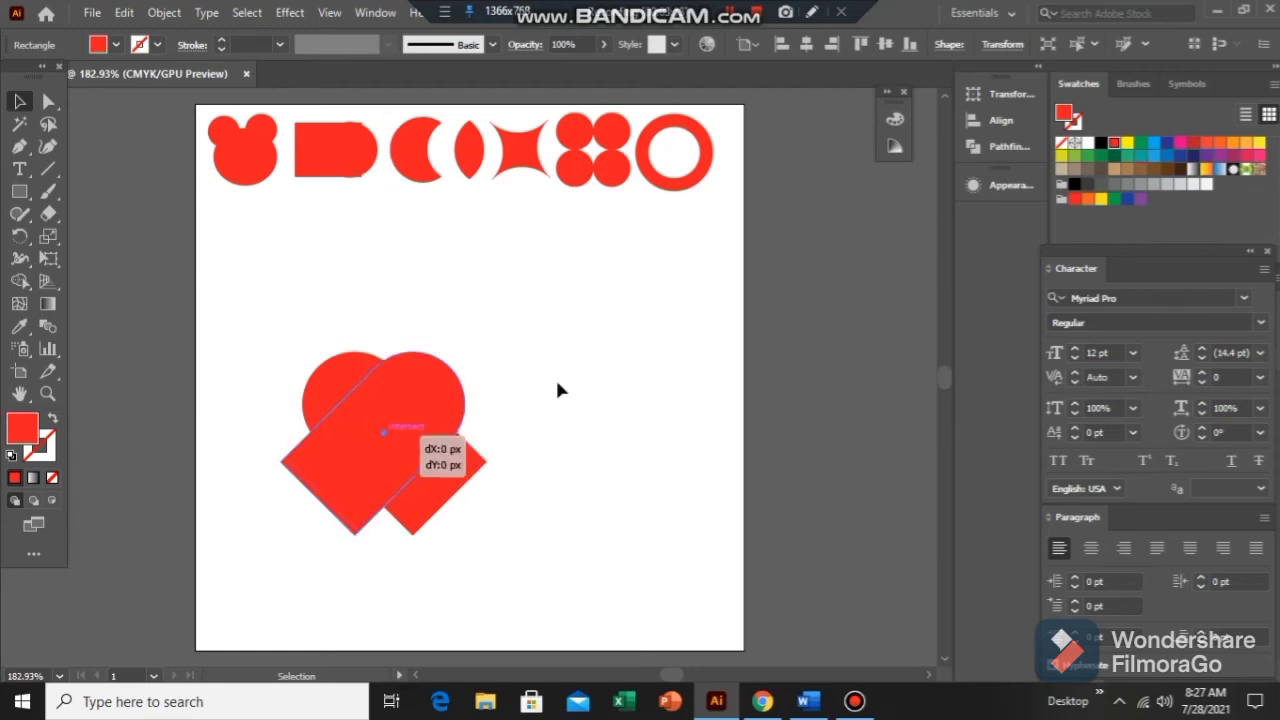
{"action": "left_click", "coordinate": [549, 468]}
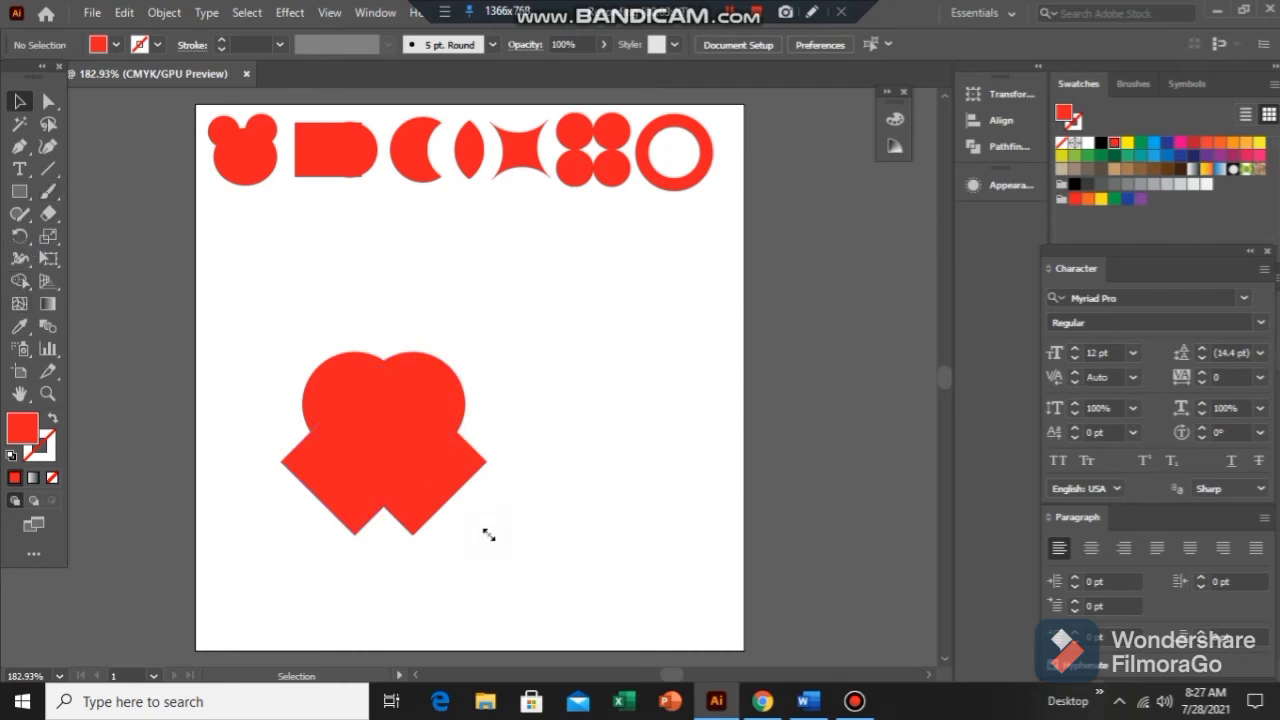
Select both crossed arches, merge the rounded tops and central overlap into a heart with the Shape Builder tool, and remove the two leftover ends
{"action": "left_click_drag", "start_coordinate": [489, 534], "coordinate": [317, 314]}
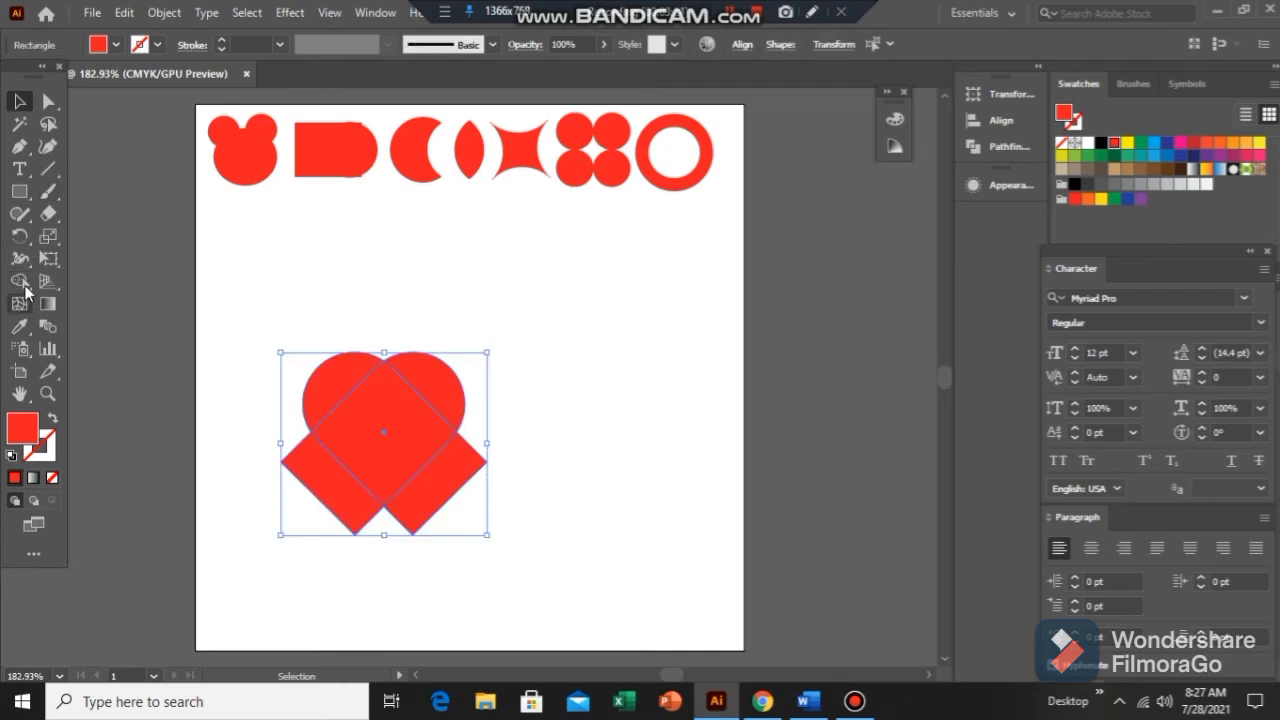
{"action": "left_click", "coordinate": [23, 284]}
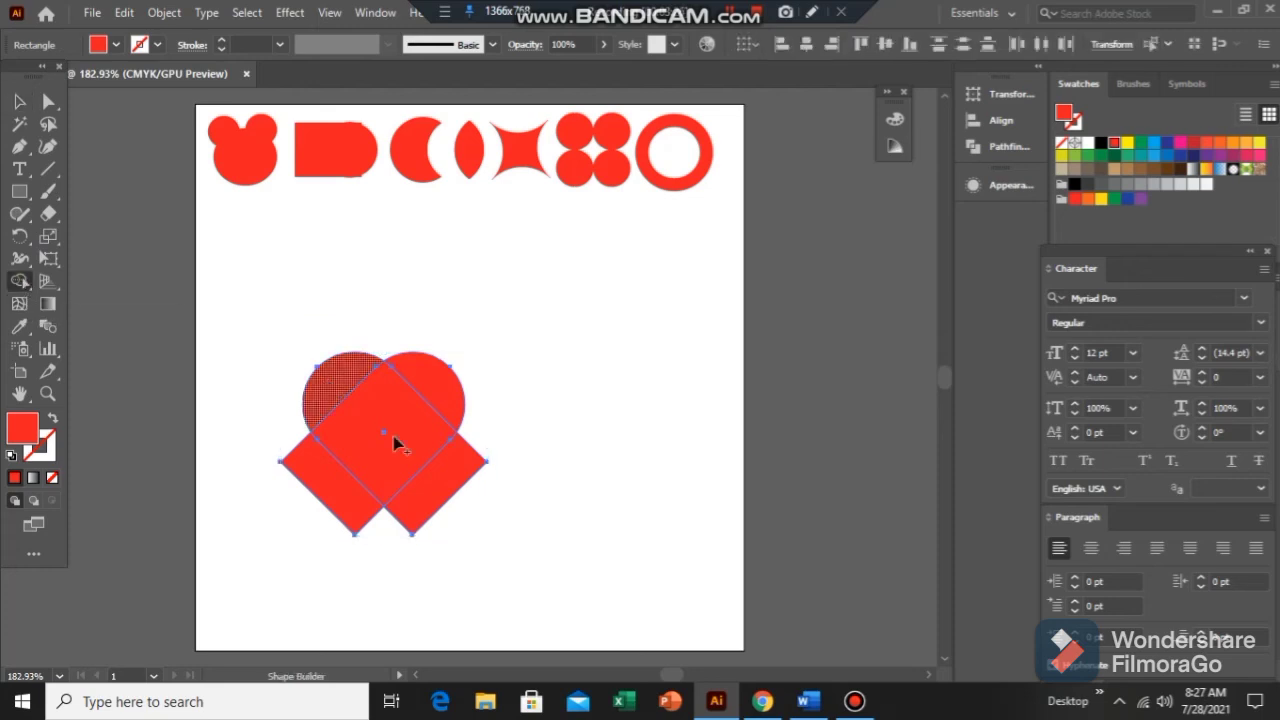
{"action": "left_click_drag", "start_coordinate": [395, 444], "coordinate": [433, 388]}
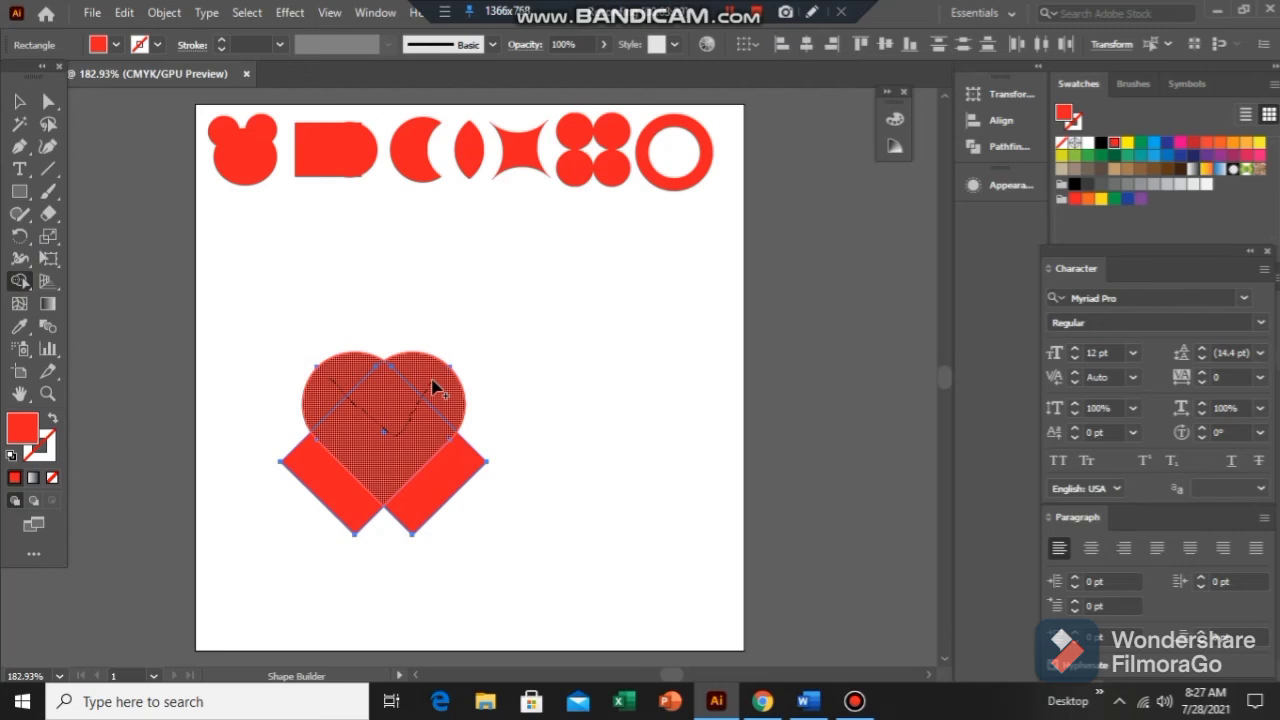
{"action": "left_click_drag", "start_coordinate": [432, 386], "coordinate": [433, 388]}
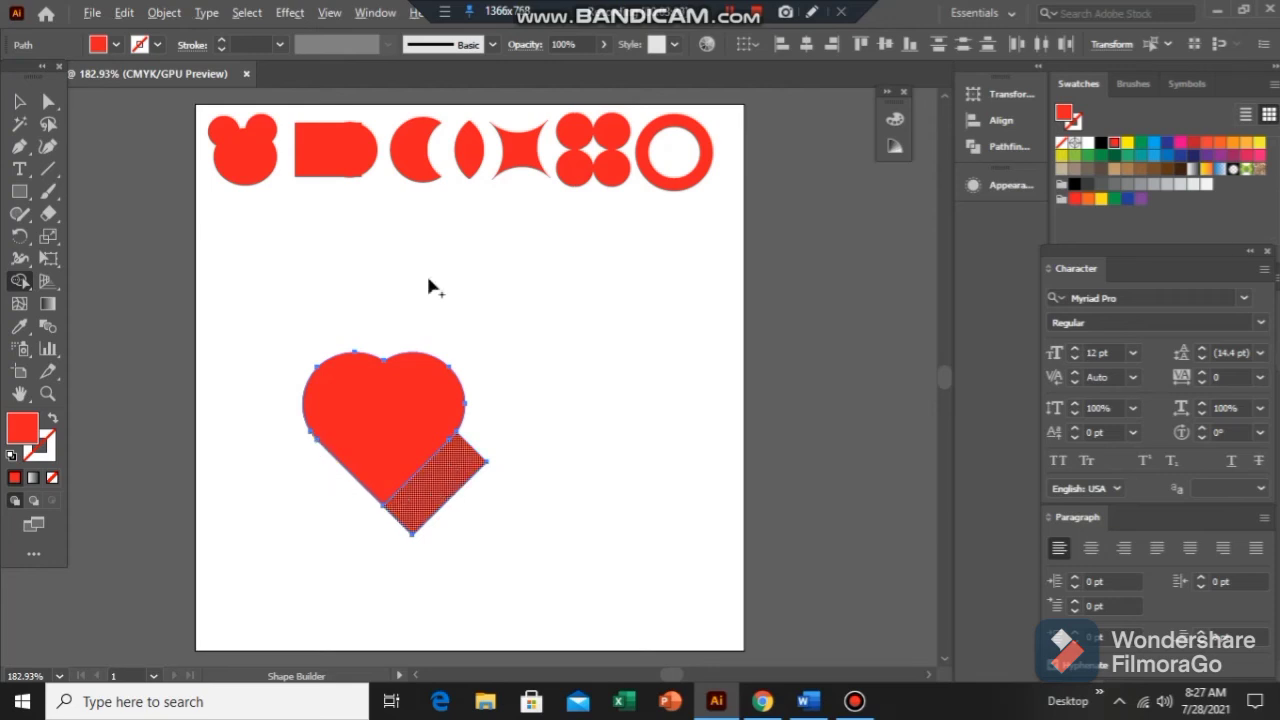
Scale the heart down to about half, place it below the three-circle shape as the start of a second row and deselect it
{"action": "left_click", "coordinate": [19, 102]}
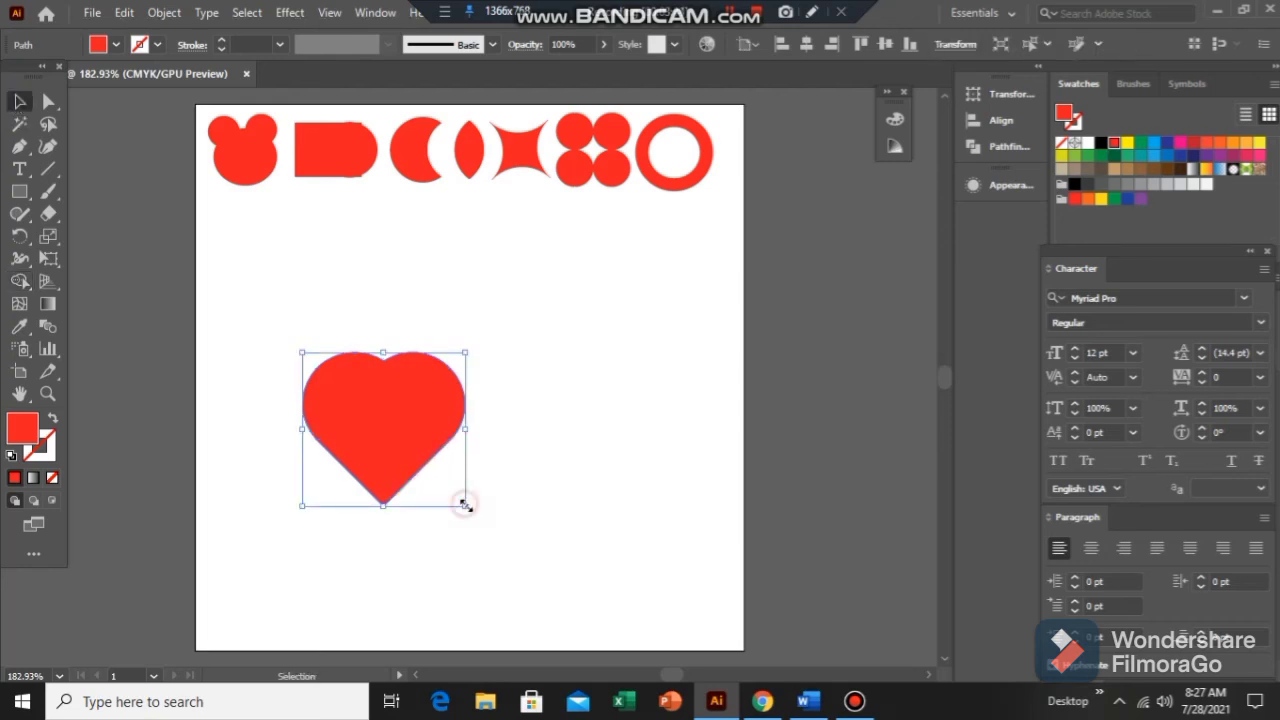
{"action": "left_click_drag", "start_coordinate": [465, 505], "coordinate": [254, 246]}
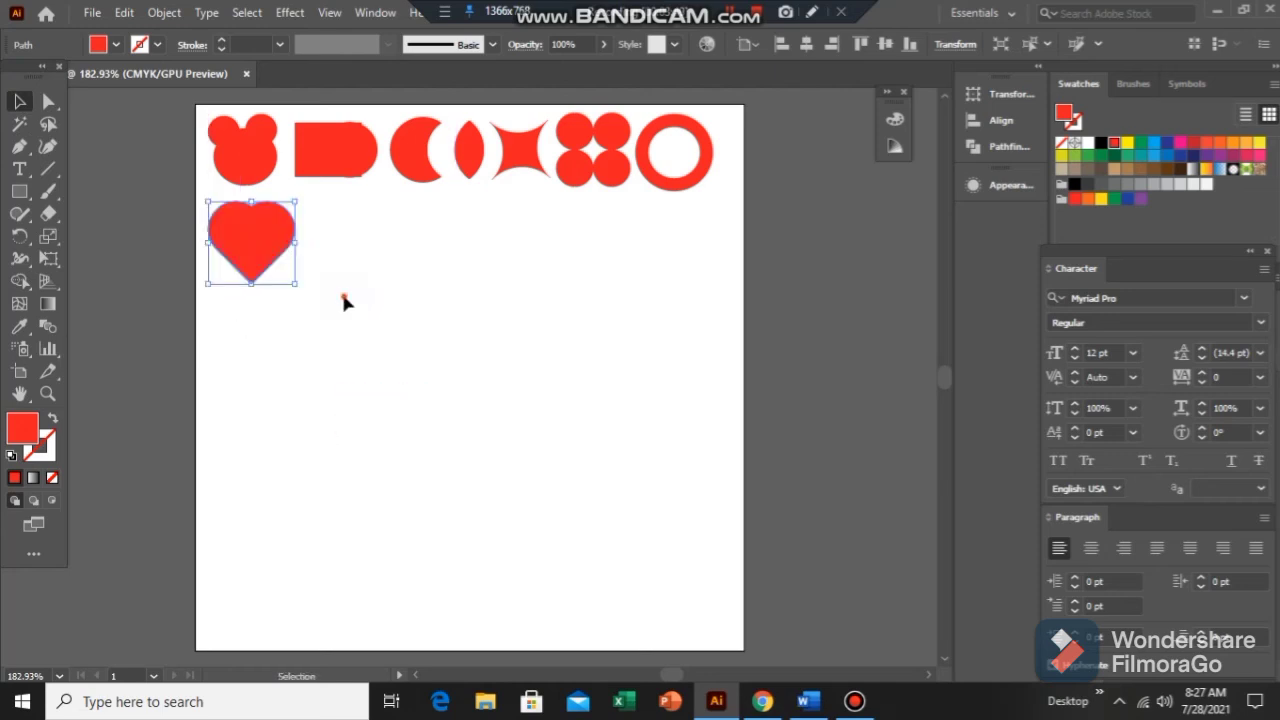
{"action": "left_click", "coordinate": [343, 296]}
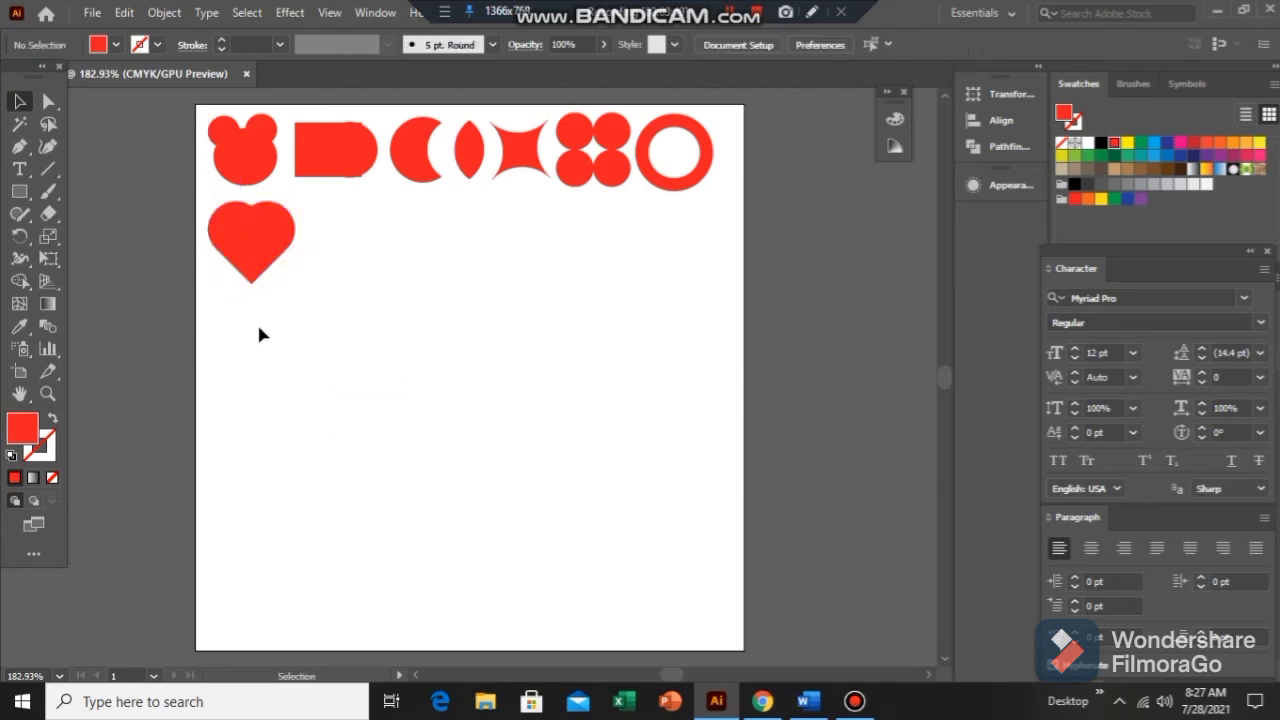
Draw a tall rectangle near the artboard's middle and a circle about 37 px wide over its upper end, widened to the rectangle's right edge
{"action": "left_click", "coordinate": [19, 191]}
{"action": "mouse_move", "coordinate": [421, 334]}
{"action": "left_mouse_down"}
{"action": "mouse_move", "coordinate": [523, 475]}
{"action": "mouse_move", "coordinate": [550, 551]}
{"action": "left_mouse_up"}
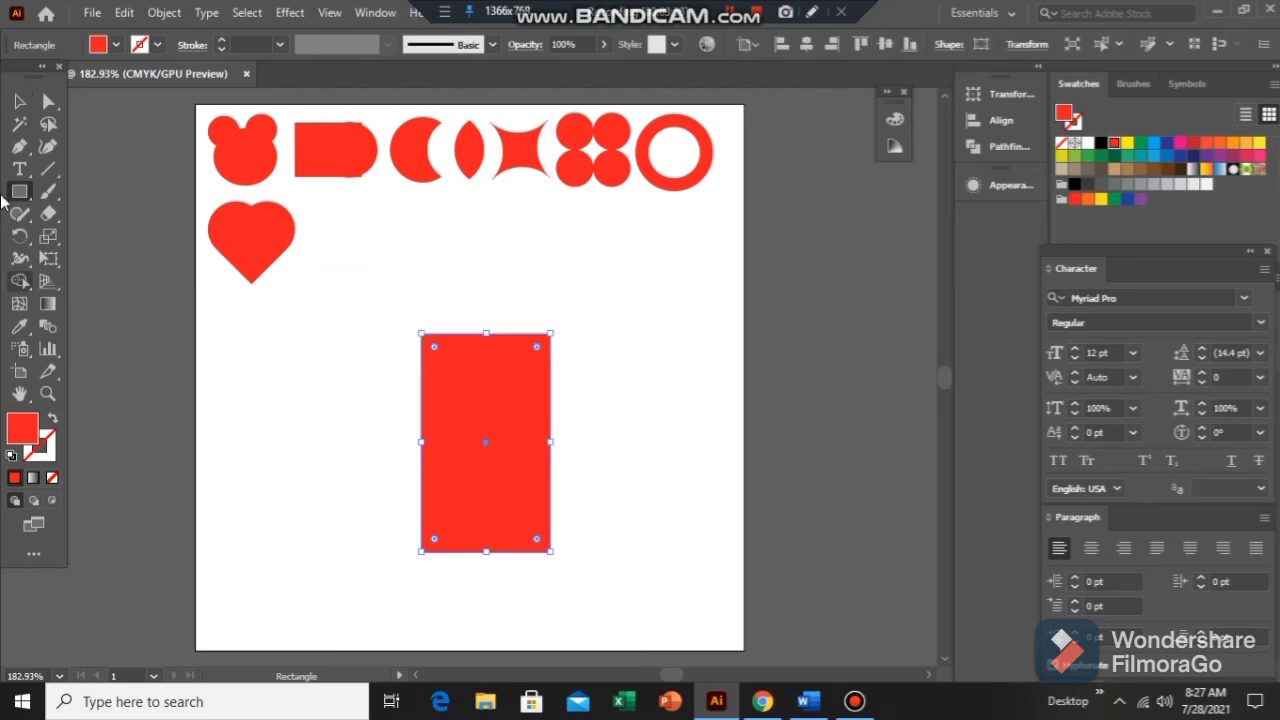
{"action": "left_click", "coordinate": [19, 191]}
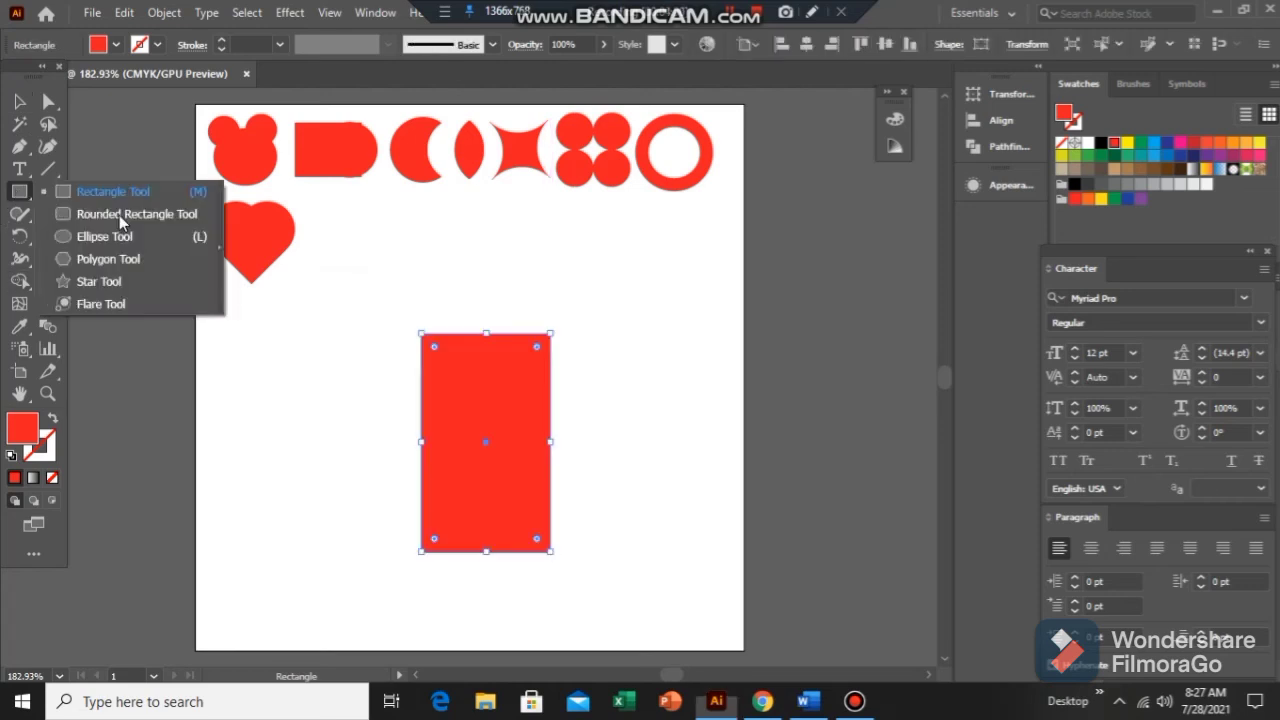
{"action": "left_click", "coordinate": [121, 239]}
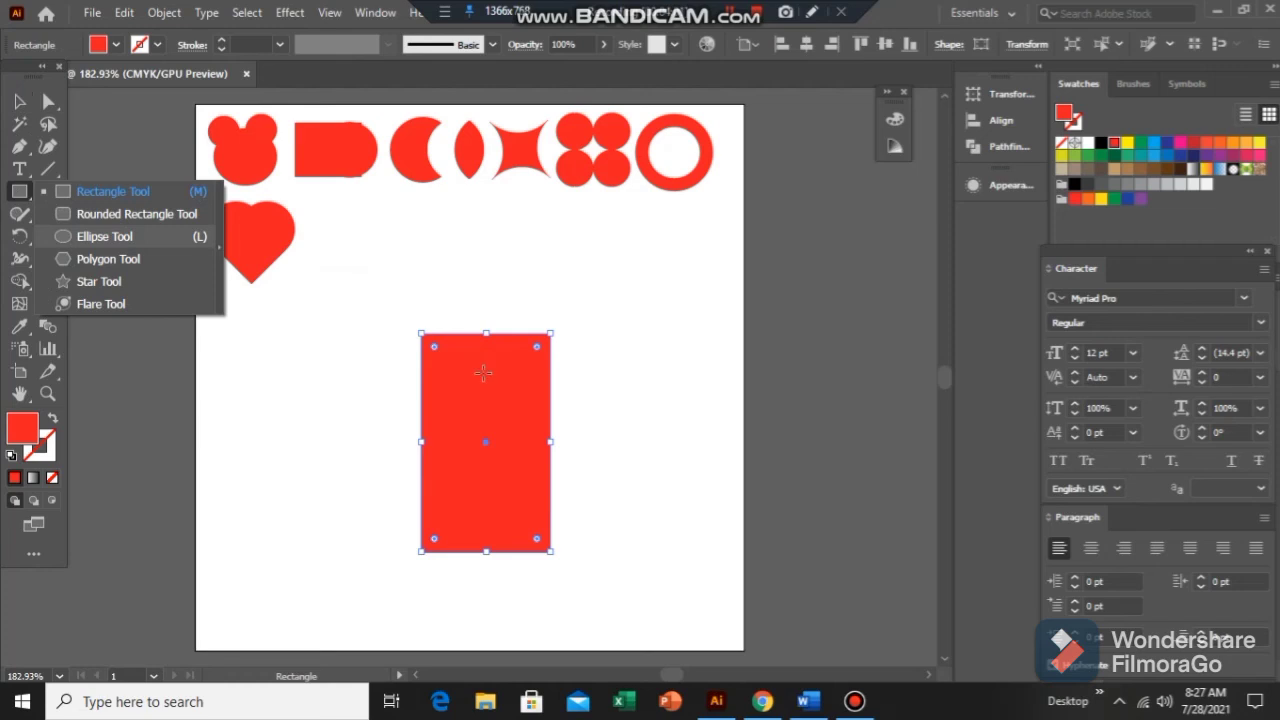
{"action": "left_click_drag", "start_coordinate": [486, 372], "coordinate": [518, 432]}
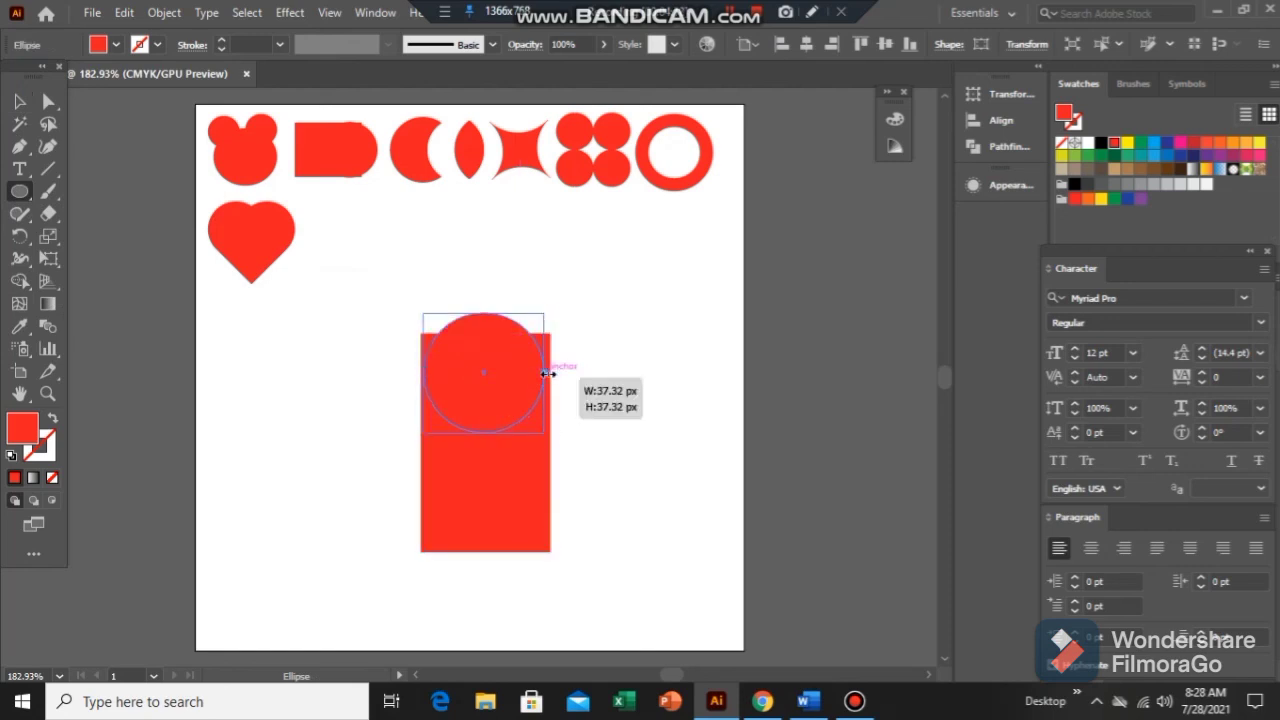
{"action": "left_click_drag", "start_coordinate": [548, 373], "coordinate": [554, 372]}
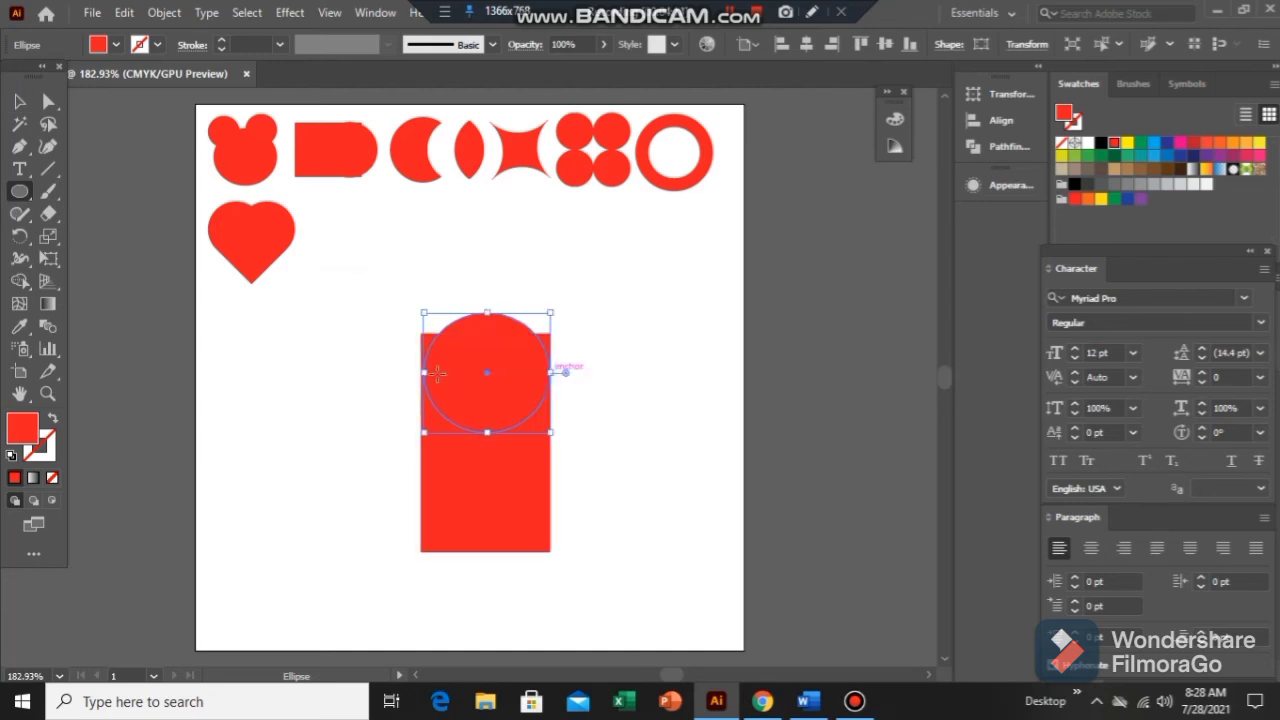
{"action": "left_click_drag", "start_coordinate": [424, 372], "coordinate": [424, 372]}
{"action": "left_click", "coordinate": [389, 338]}
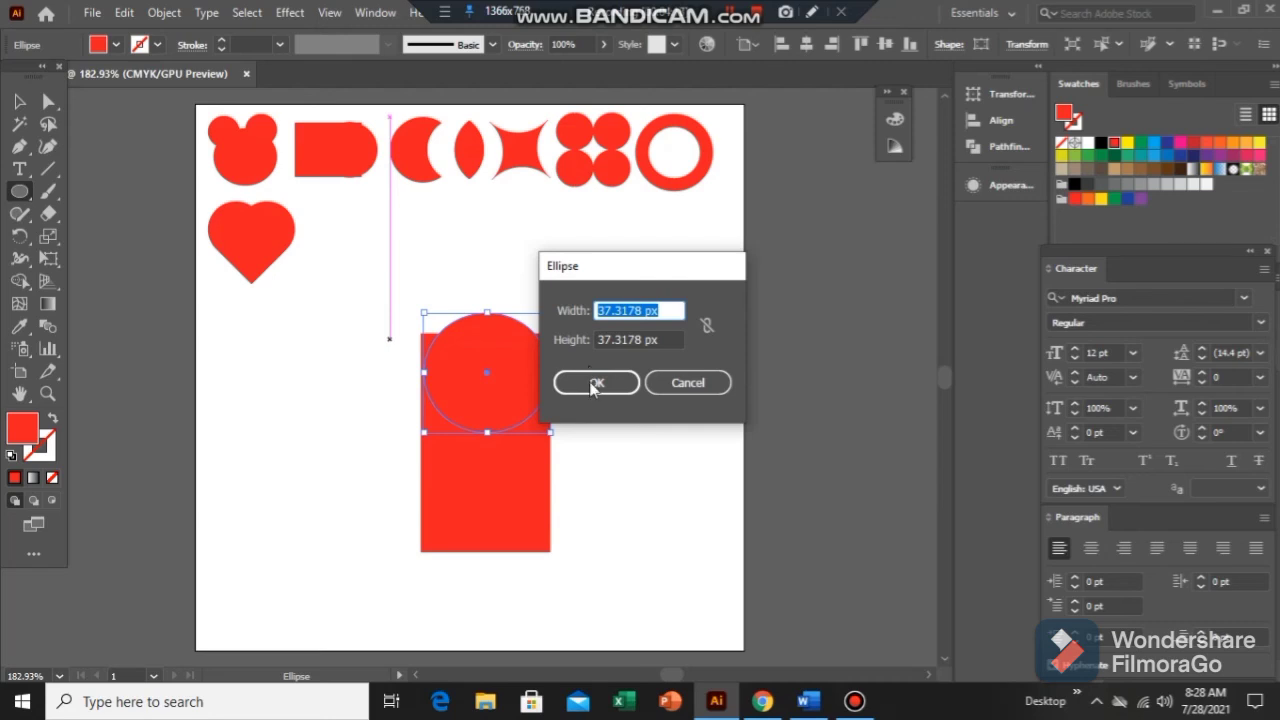
{"action": "left_click", "coordinate": [596, 382]}
{"action": "key", "text": "ctrl+z"}
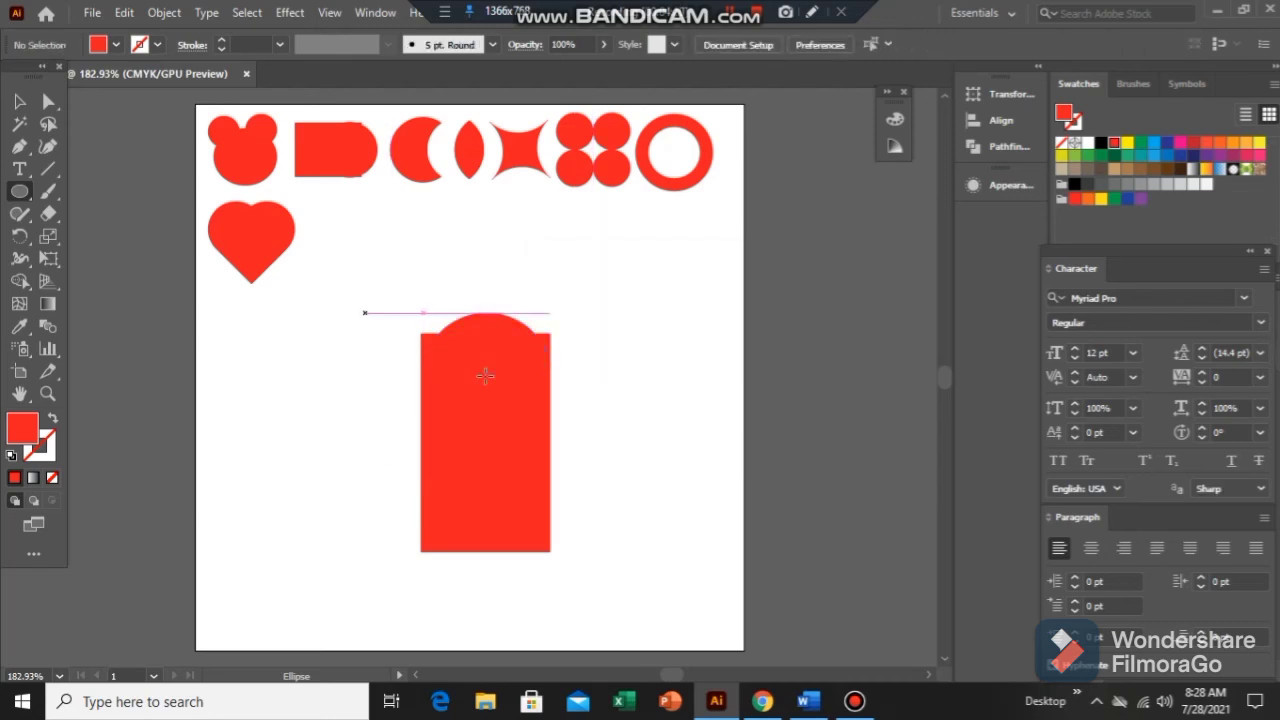
Move the ellipse up until its centre lies on the rectangle's upper edge, stretch it to the rectangle's full width and deselect it
{"action": "key", "text": "v"}
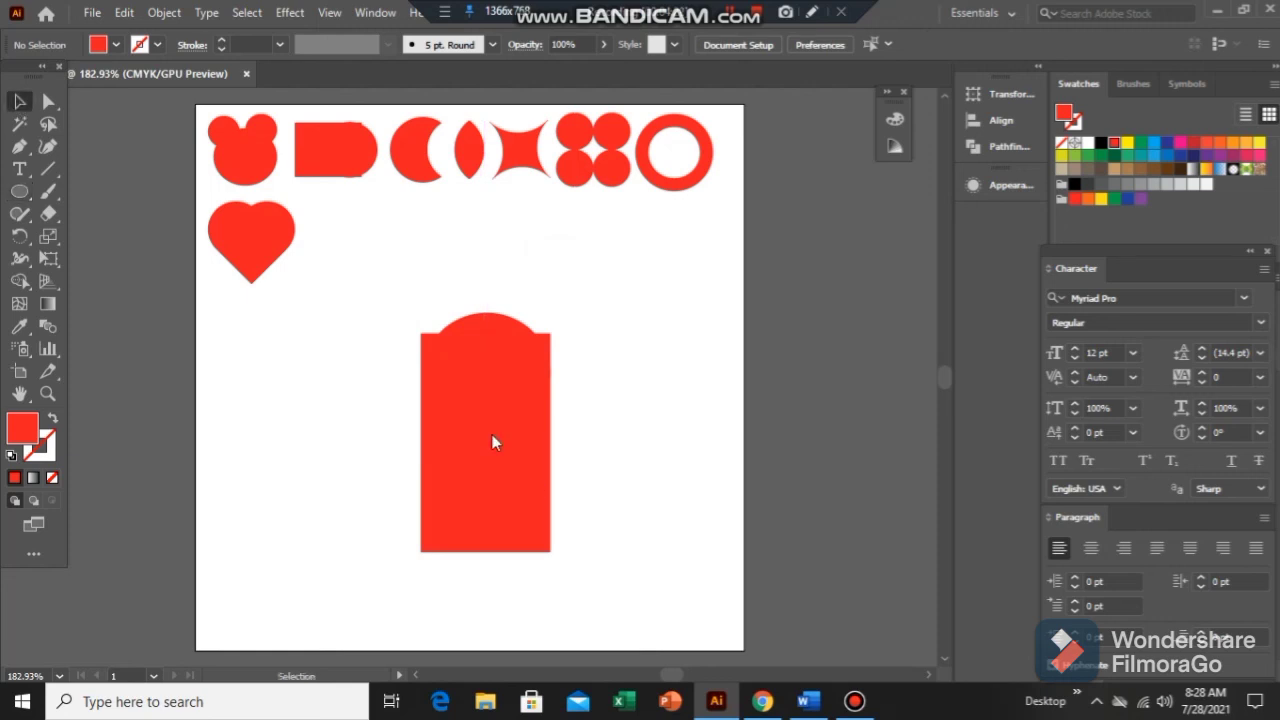
{"action": "left_click", "coordinate": [487, 380]}
{"action": "left_click_drag", "start_coordinate": [487, 380], "coordinate": [489, 343]}
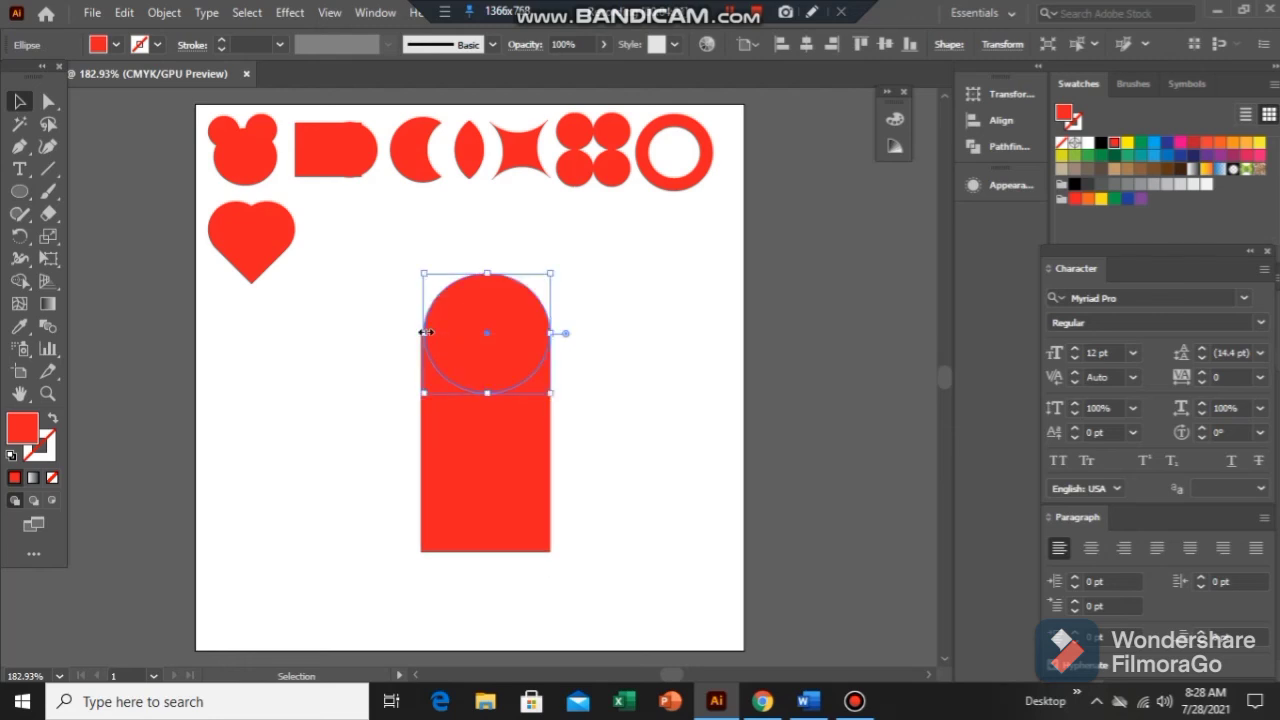
{"action": "left_click_drag", "start_coordinate": [425, 332], "coordinate": [421, 334]}
{"action": "key", "text": "ctrl+shift+a"}
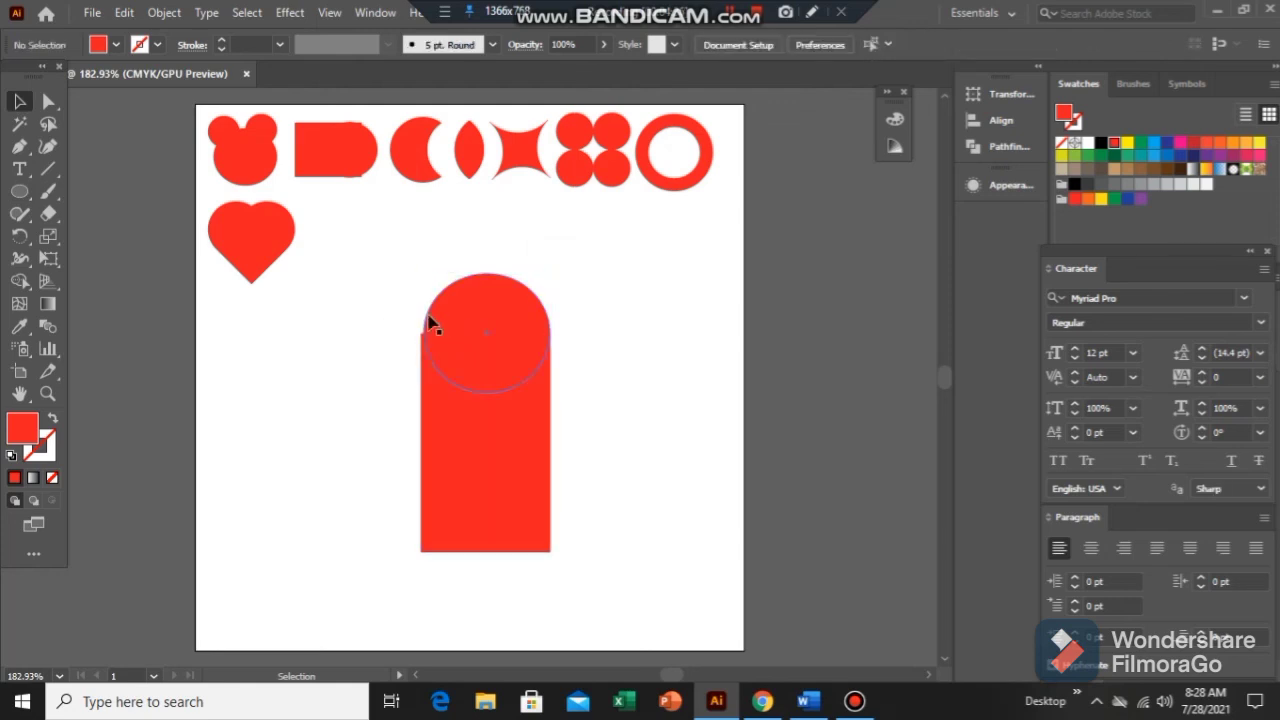
{"action": "left_click", "coordinate": [430, 333]}
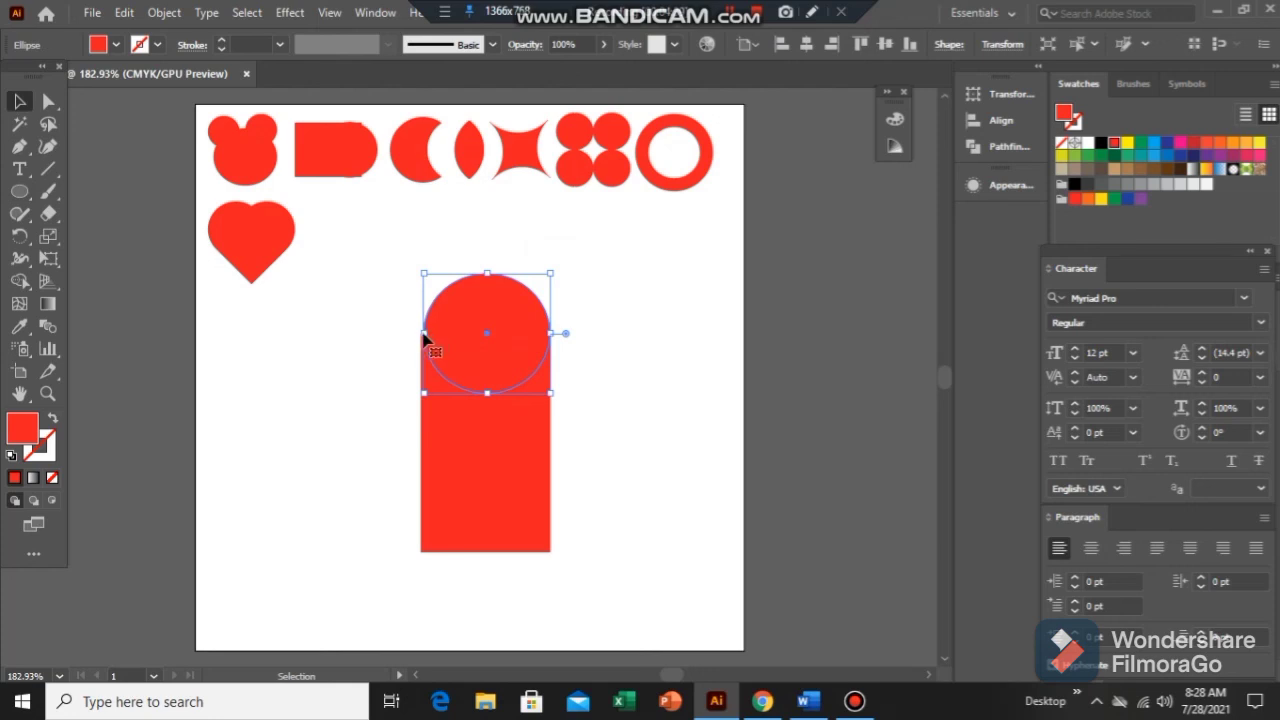
{"action": "left_click_drag", "start_coordinate": [421, 334], "coordinate": [419, 356]}
{"action": "left_click", "coordinate": [616, 354]}
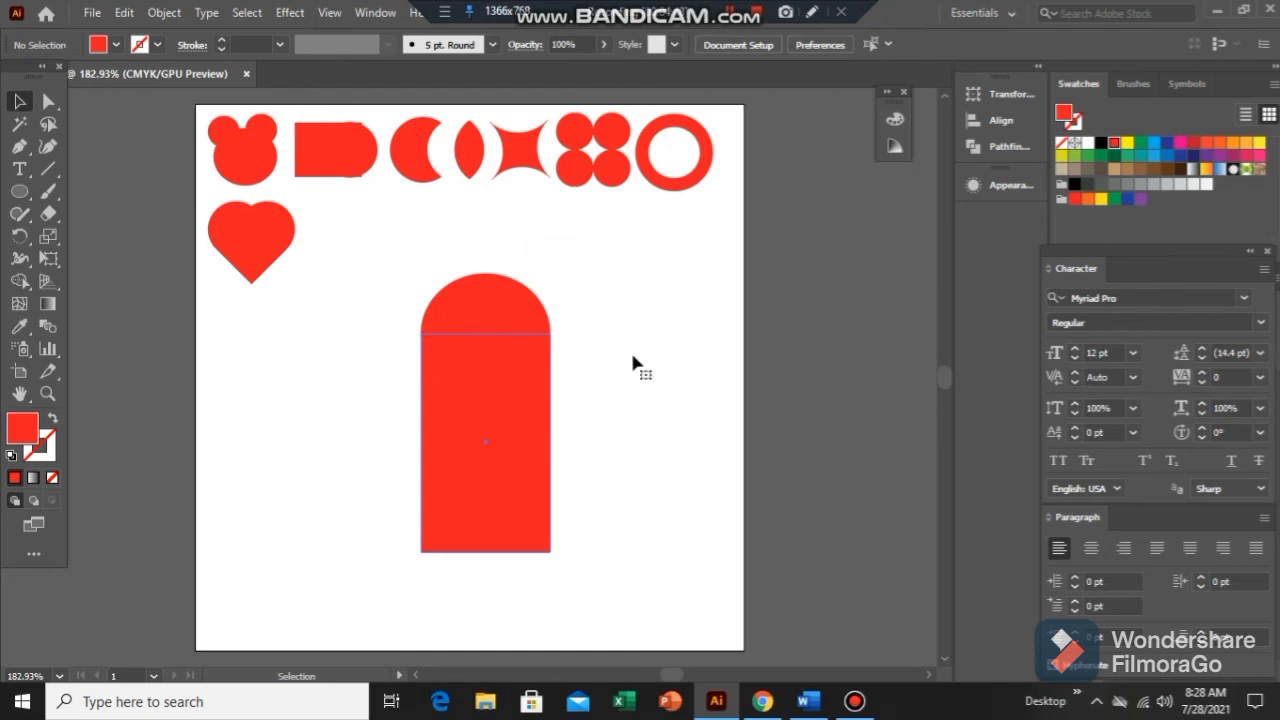
Reselect the ellipse, place a copy of it centred near the rectangle's right edge about halfway down, and deselect it
{"action": "key", "text": "ctrl+z"}
{"action": "key", "text": "a"}
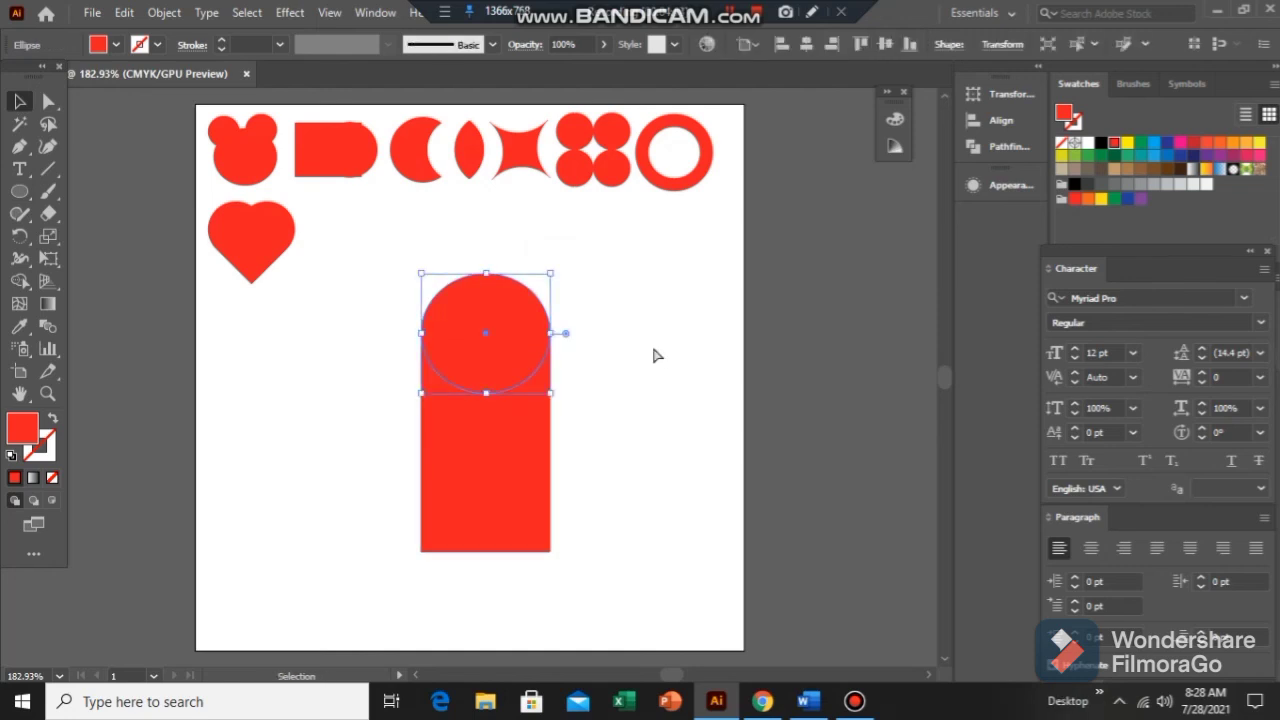
{"action": "key", "text": "ctrl"}
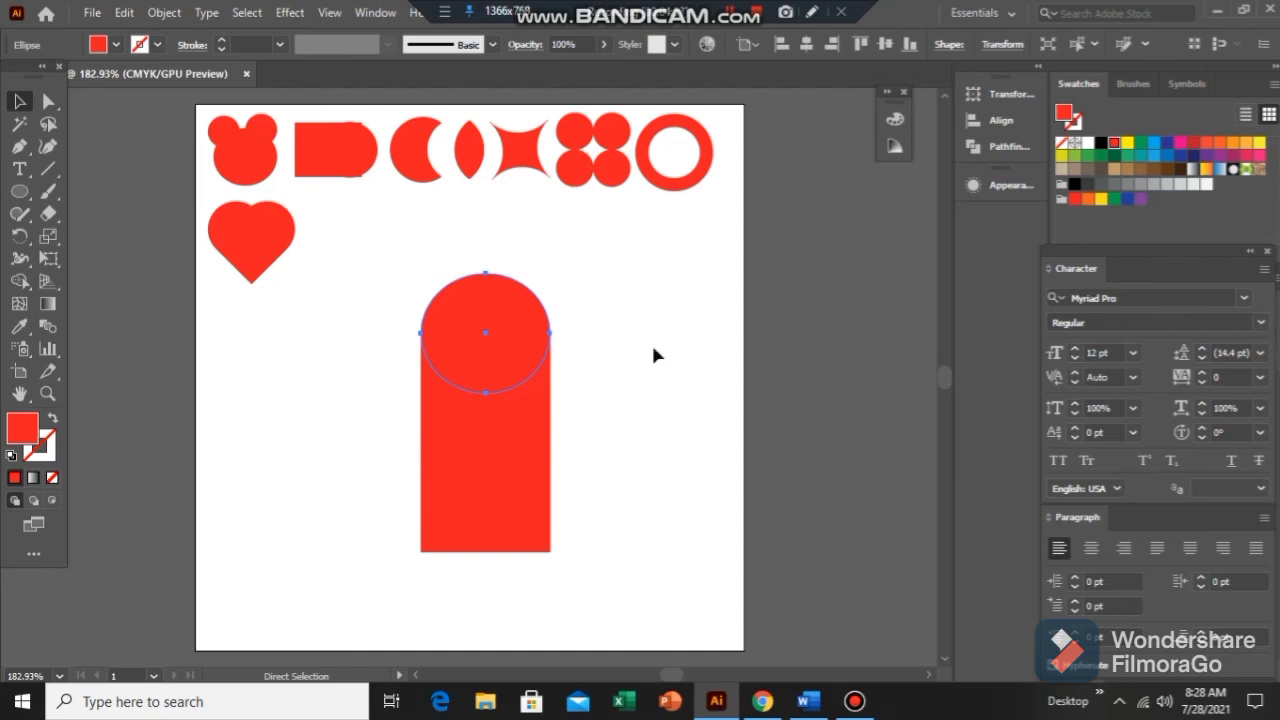
{"action": "key", "text": "v"}
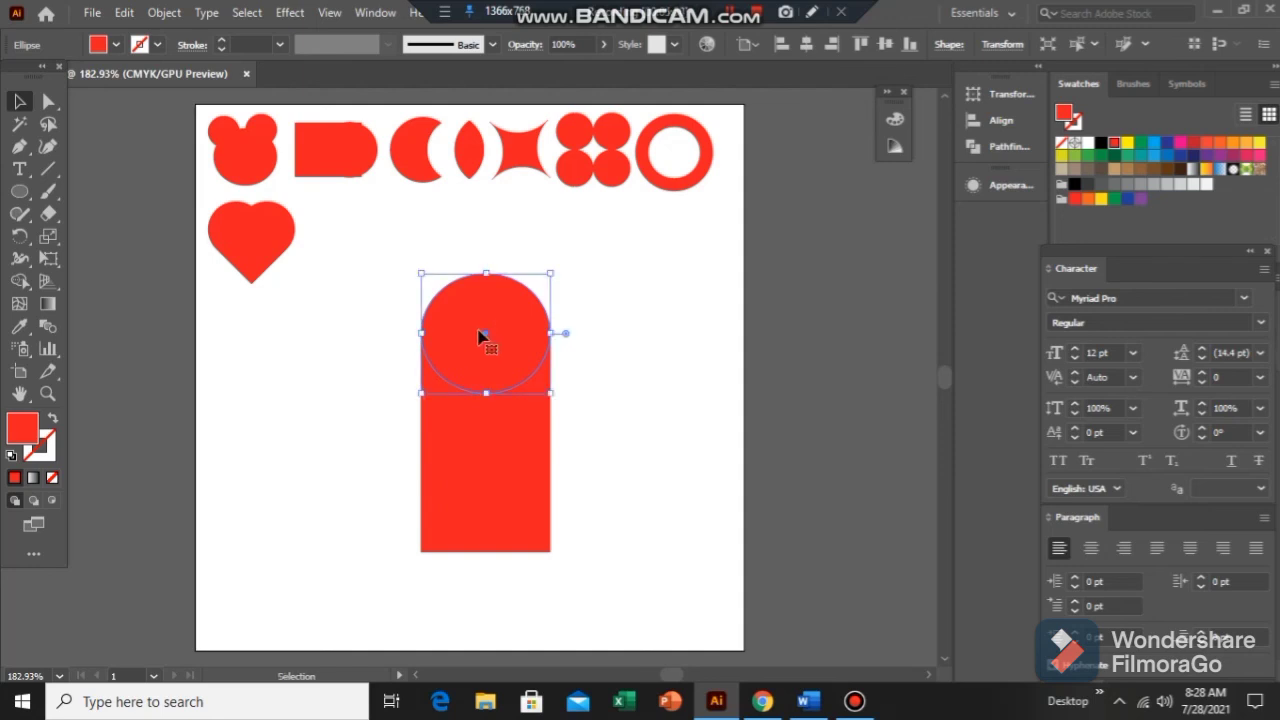
{"action": "left_click_drag", "start_coordinate": [479, 336], "coordinate": [532, 437]}
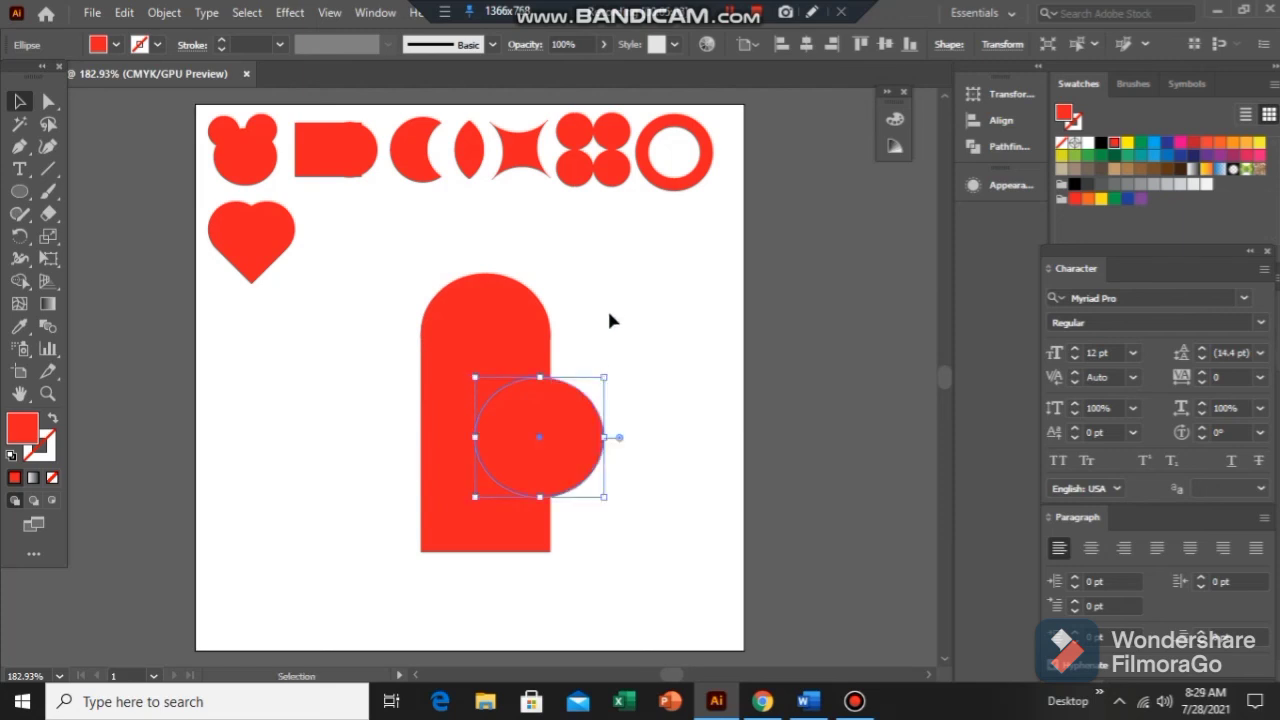
{"action": "left_click", "coordinate": [608, 323]}
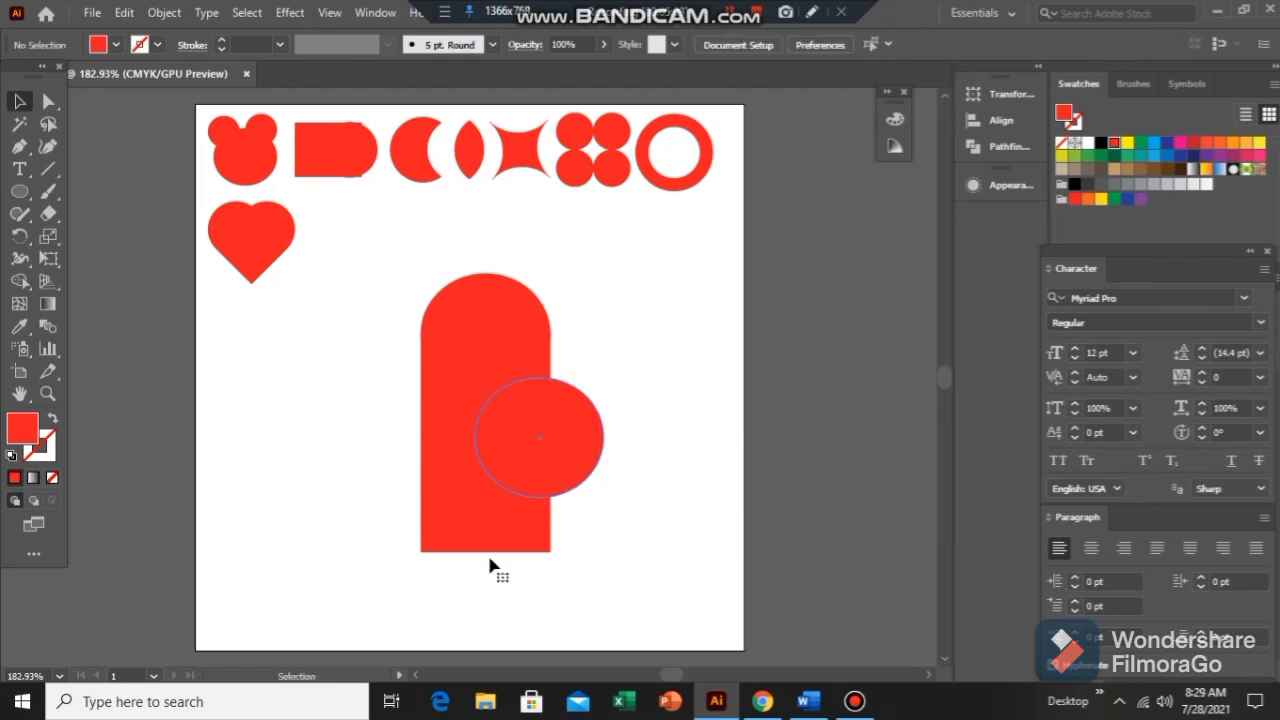
Shorten the tall rectangle from its lower edge to about two thirds of its height and move the side circle up alongside it
{"action": "left_click", "coordinate": [487, 553]}
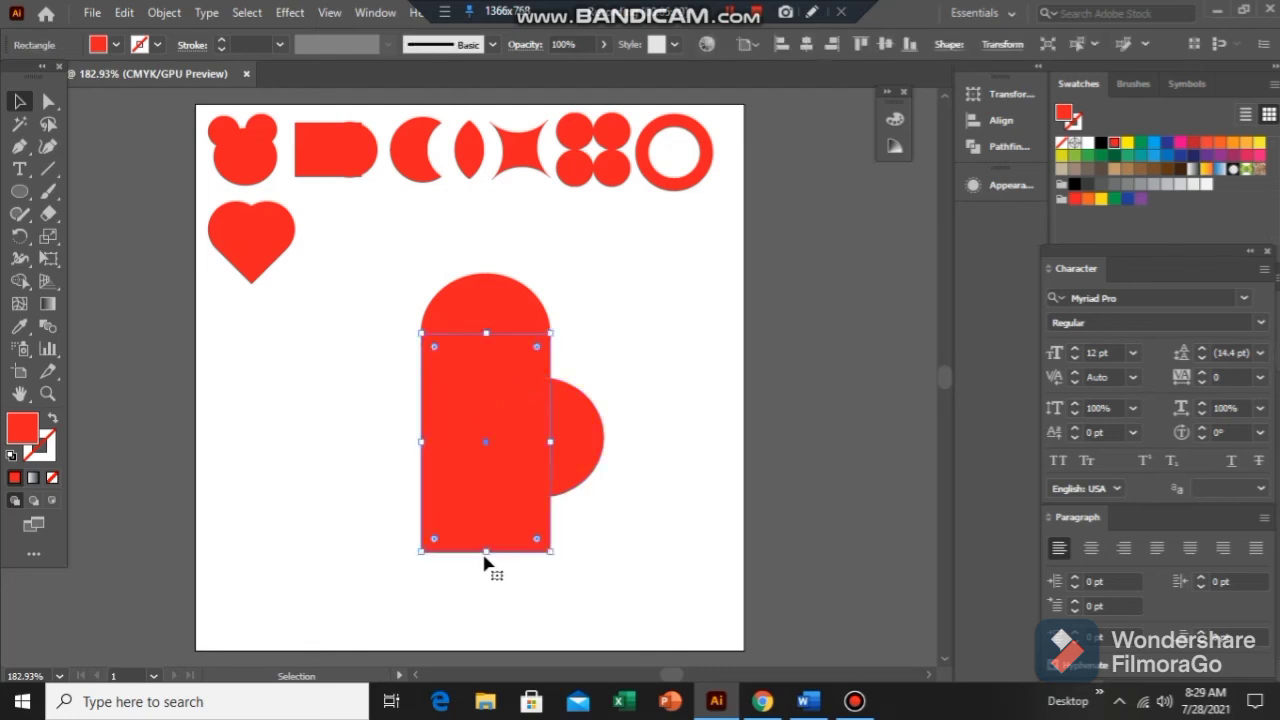
{"action": "left_click_drag", "start_coordinate": [485, 508], "coordinate": [488, 470]}
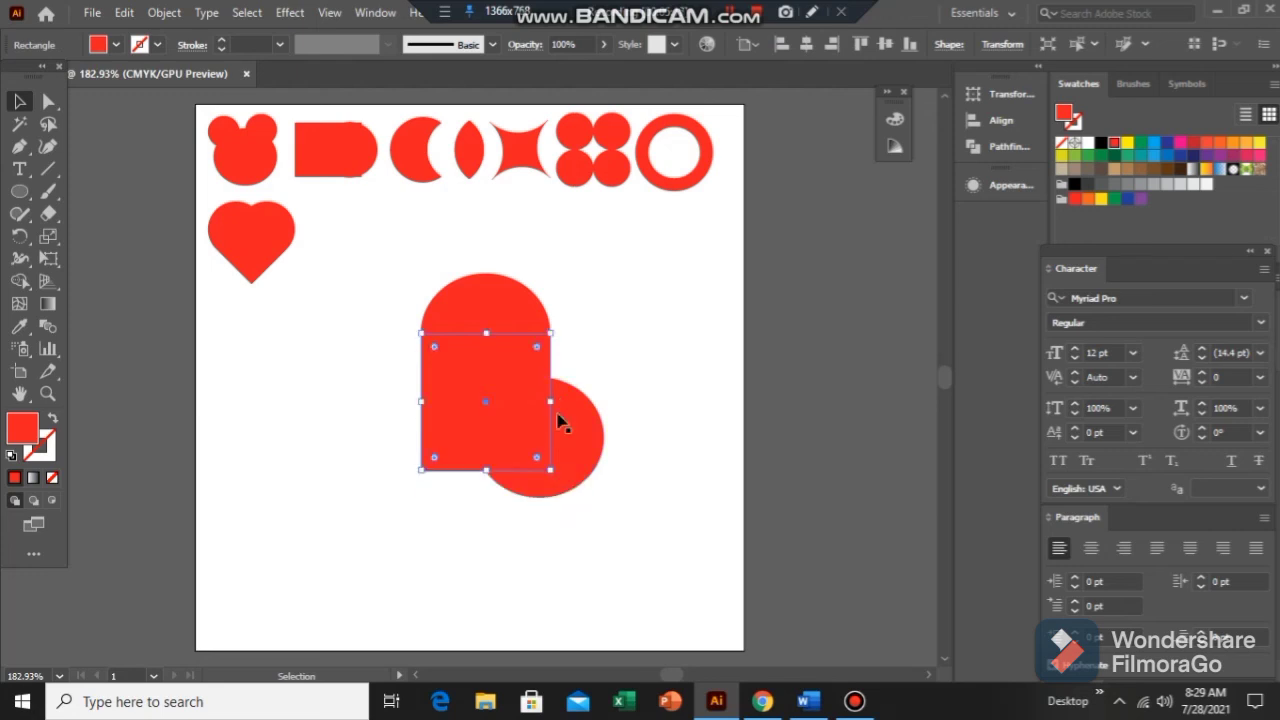
{"action": "left_click", "coordinate": [548, 448]}
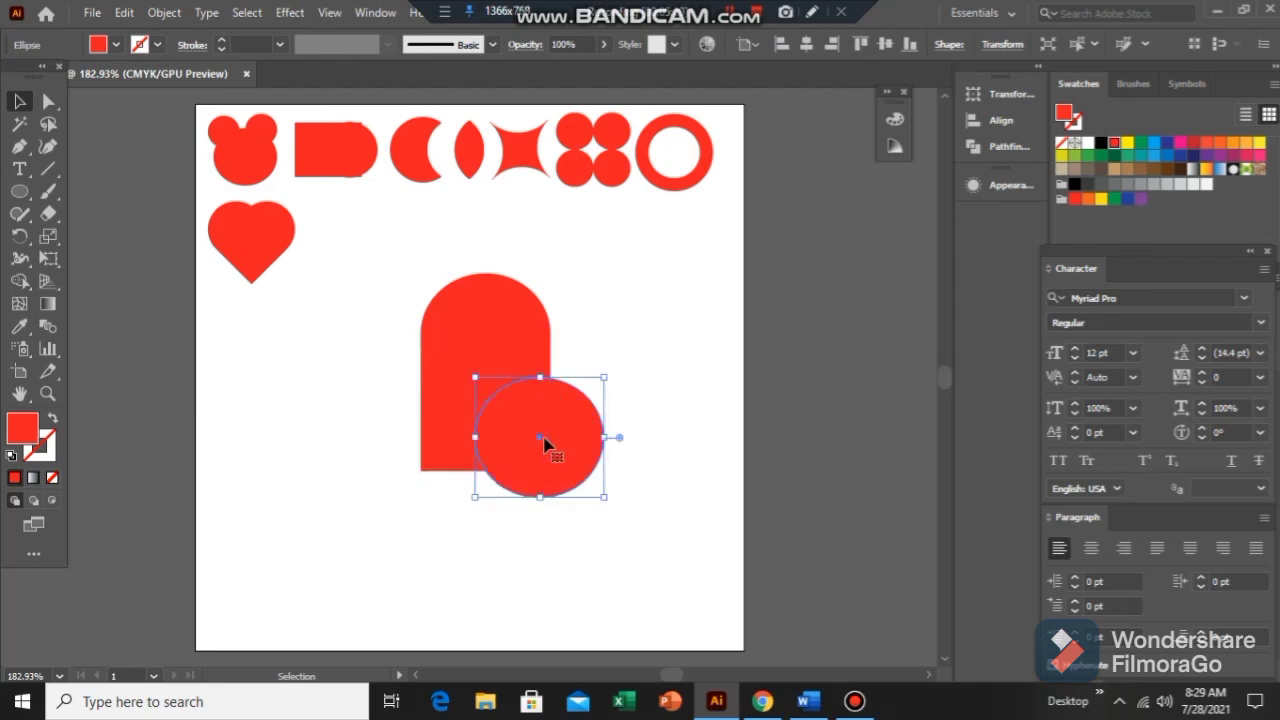
{"action": "left_click_drag", "start_coordinate": [538, 442], "coordinate": [534, 407]}
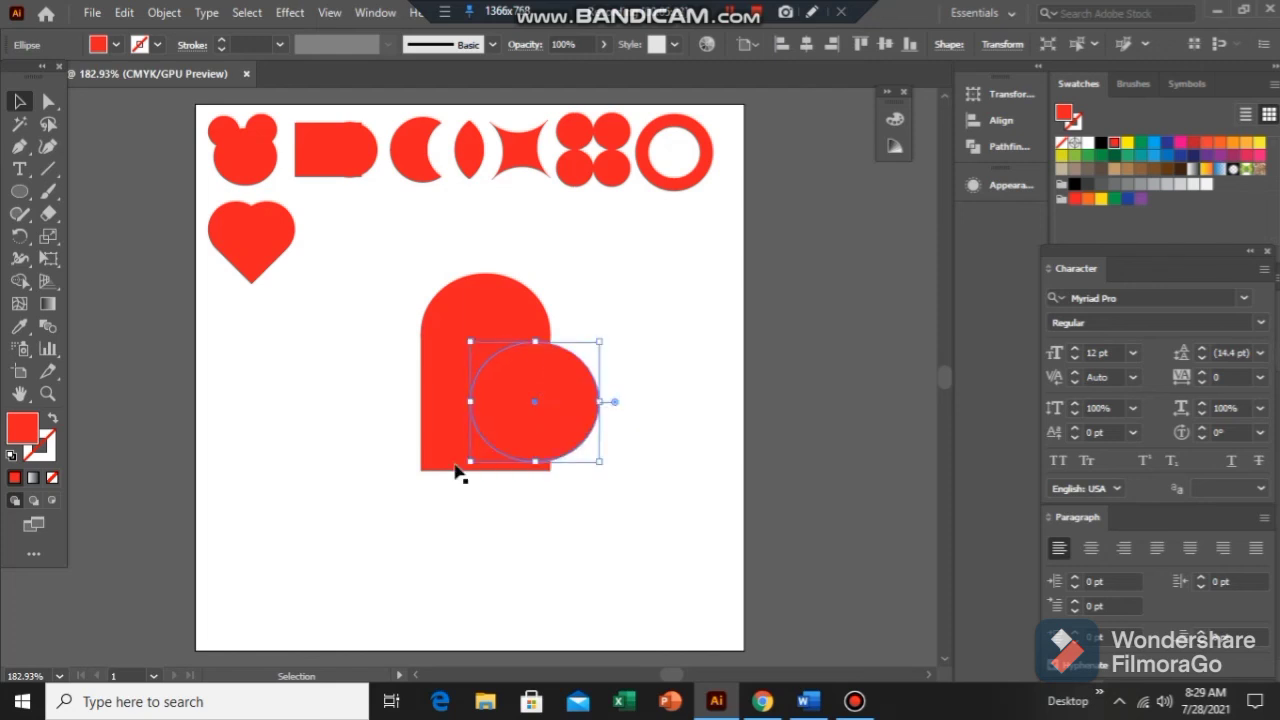
Trim the rectangle's lower edge slightly further, move the side circle up to the rectangle's mid-height and deselect it
{"action": "left_click", "coordinate": [489, 458]}
{"action": "left_click_drag", "start_coordinate": [489, 476], "coordinate": [489, 456]}
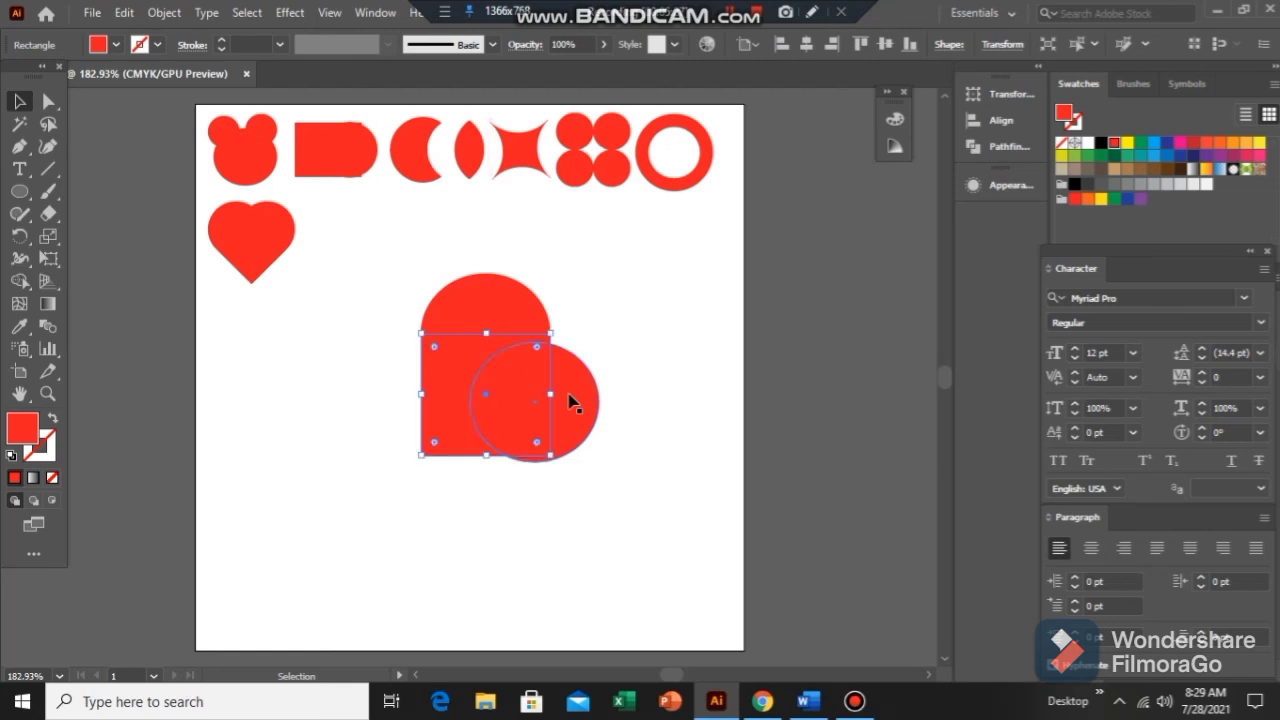
{"action": "left_click", "coordinate": [537, 416]}
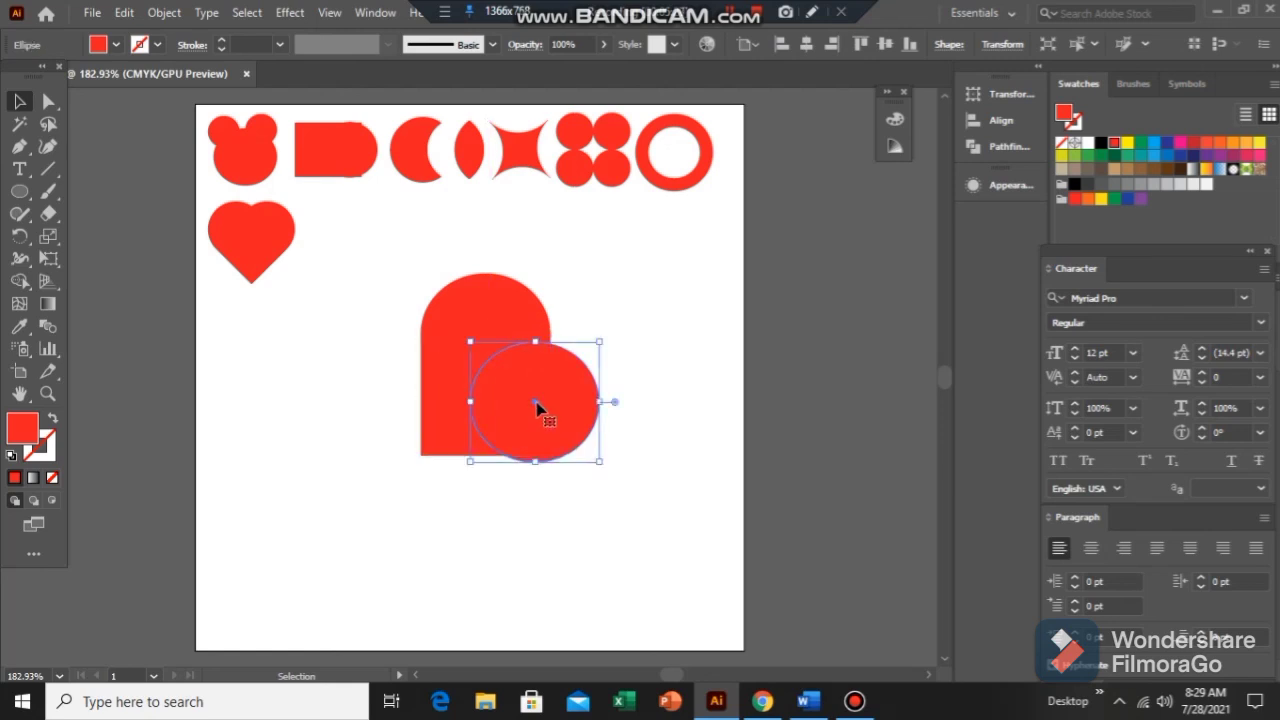
{"action": "left_click_drag", "start_coordinate": [537, 409], "coordinate": [537, 398]}
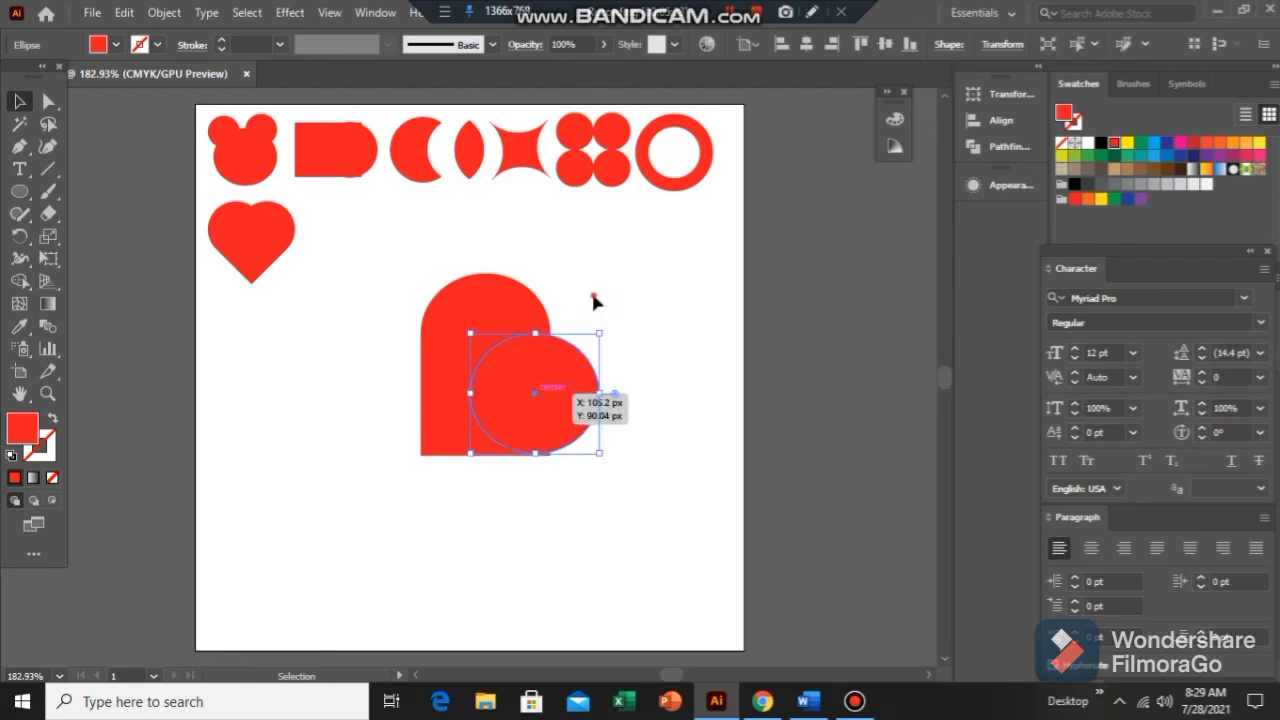
{"action": "left_click", "coordinate": [592, 298]}
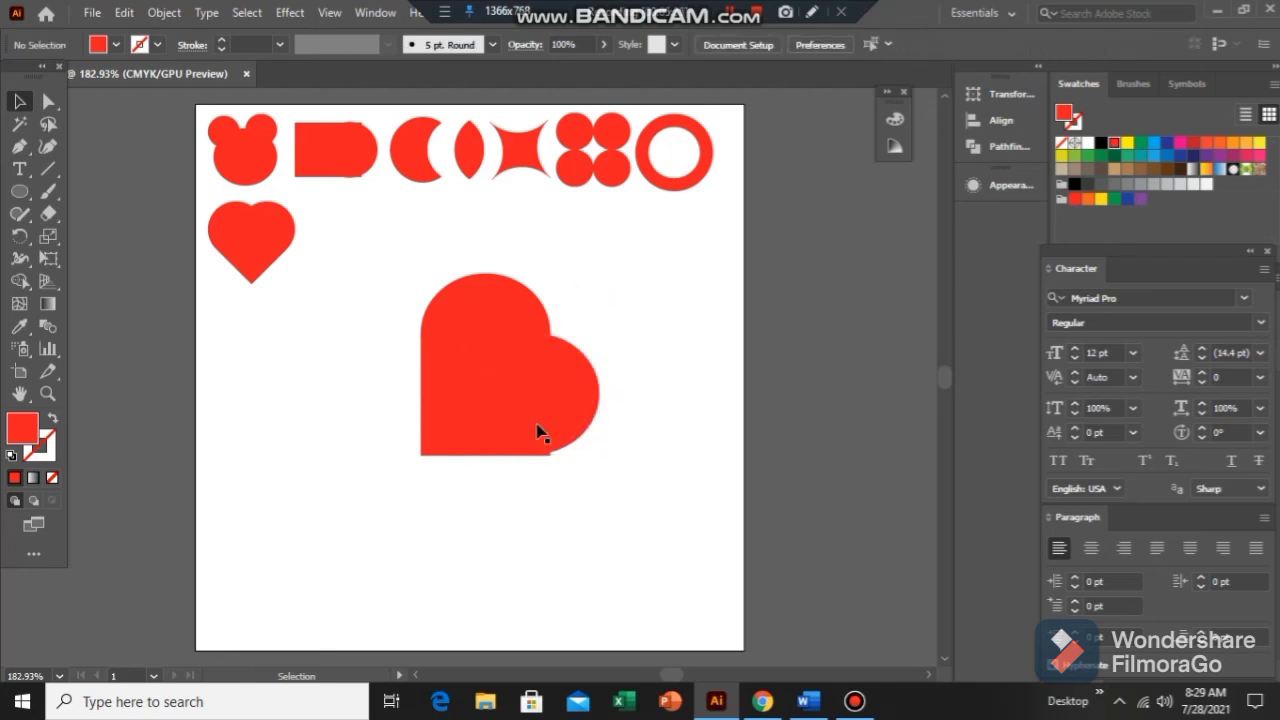
Shorten the rectangle a little more so it is nearly square, realign the side circle with its centre and deselect
{"action": "left_click", "coordinate": [487, 455]}
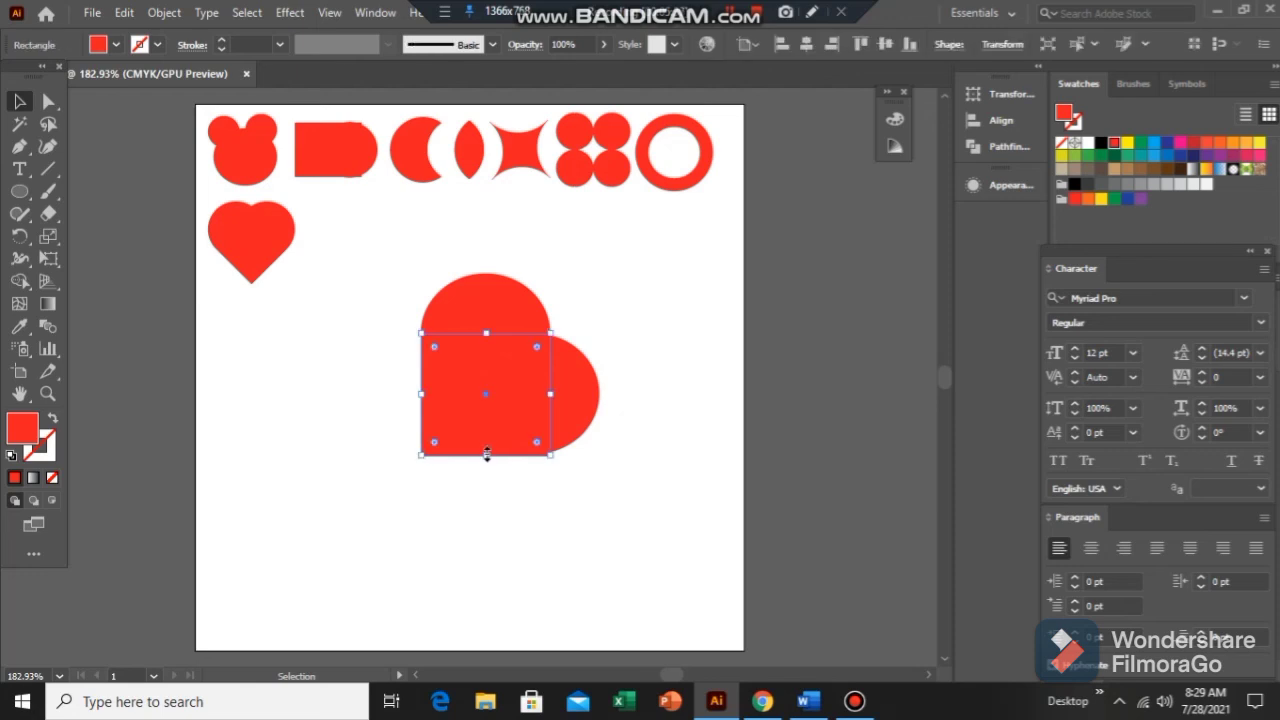
{"action": "left_click_drag", "start_coordinate": [487, 455], "coordinate": [488, 447]}
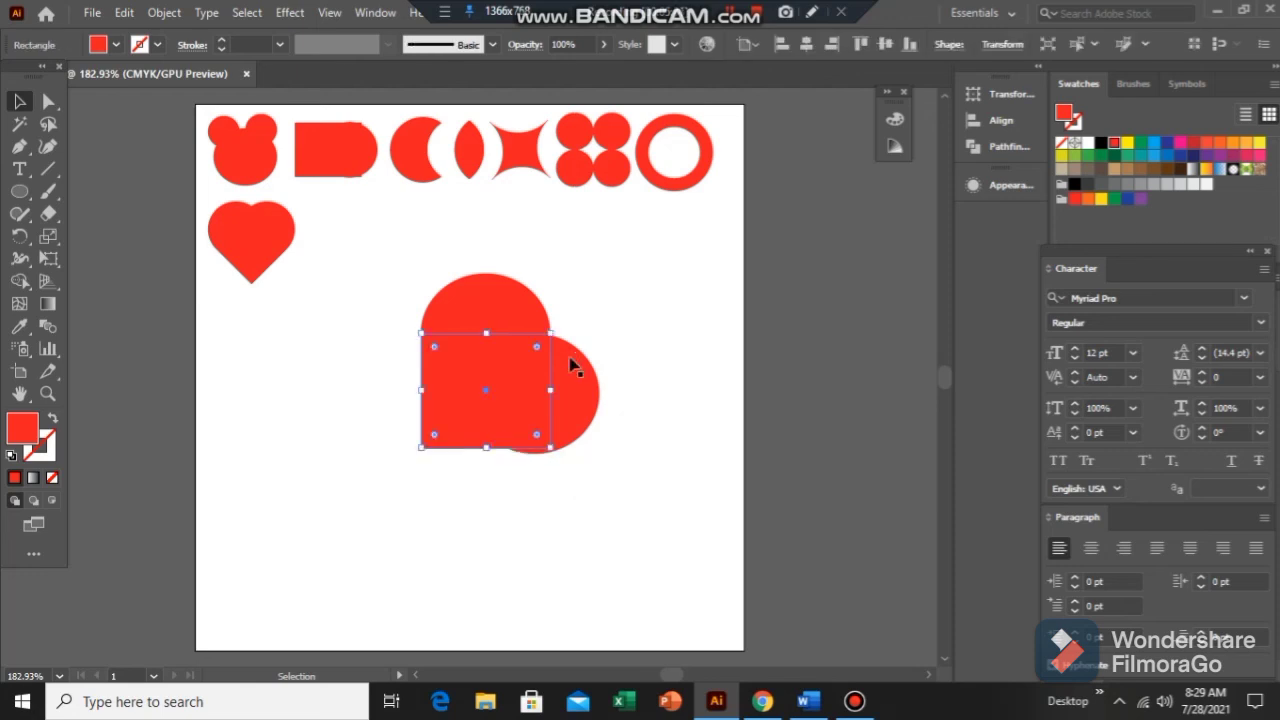
{"action": "left_click_drag", "start_coordinate": [536, 400], "coordinate": [536, 397]}
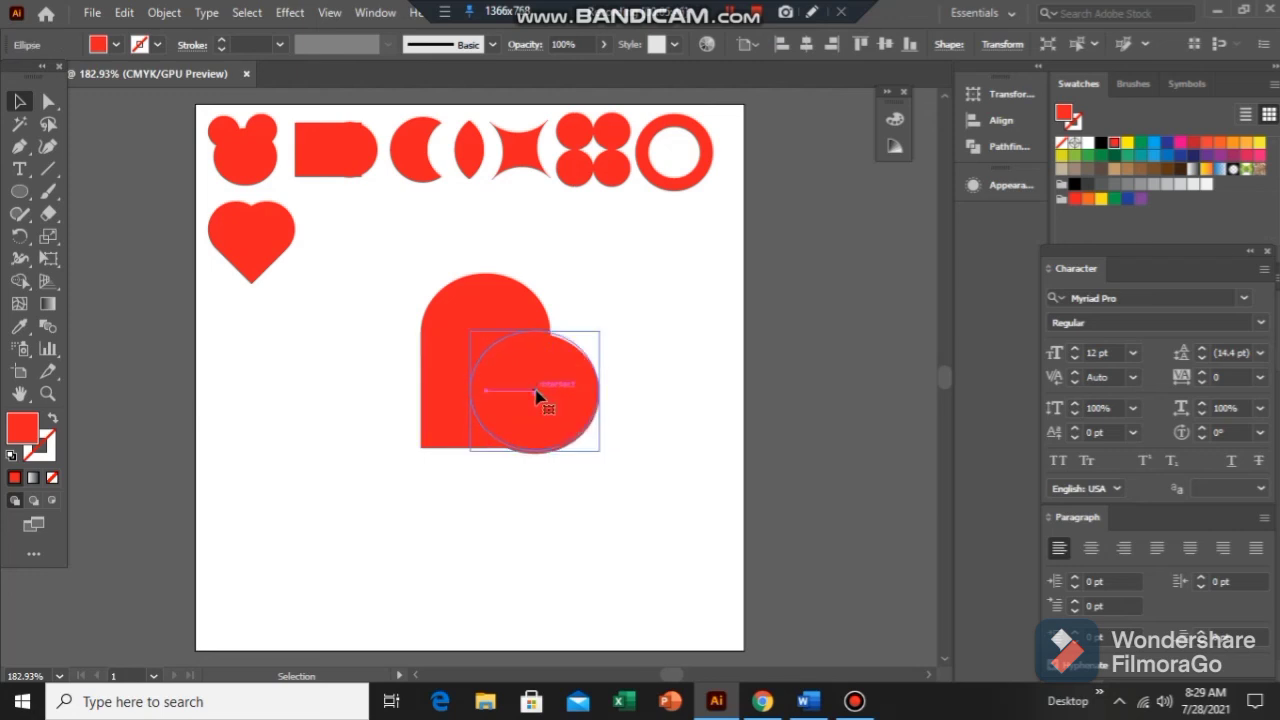
{"action": "left_click", "coordinate": [579, 331]}
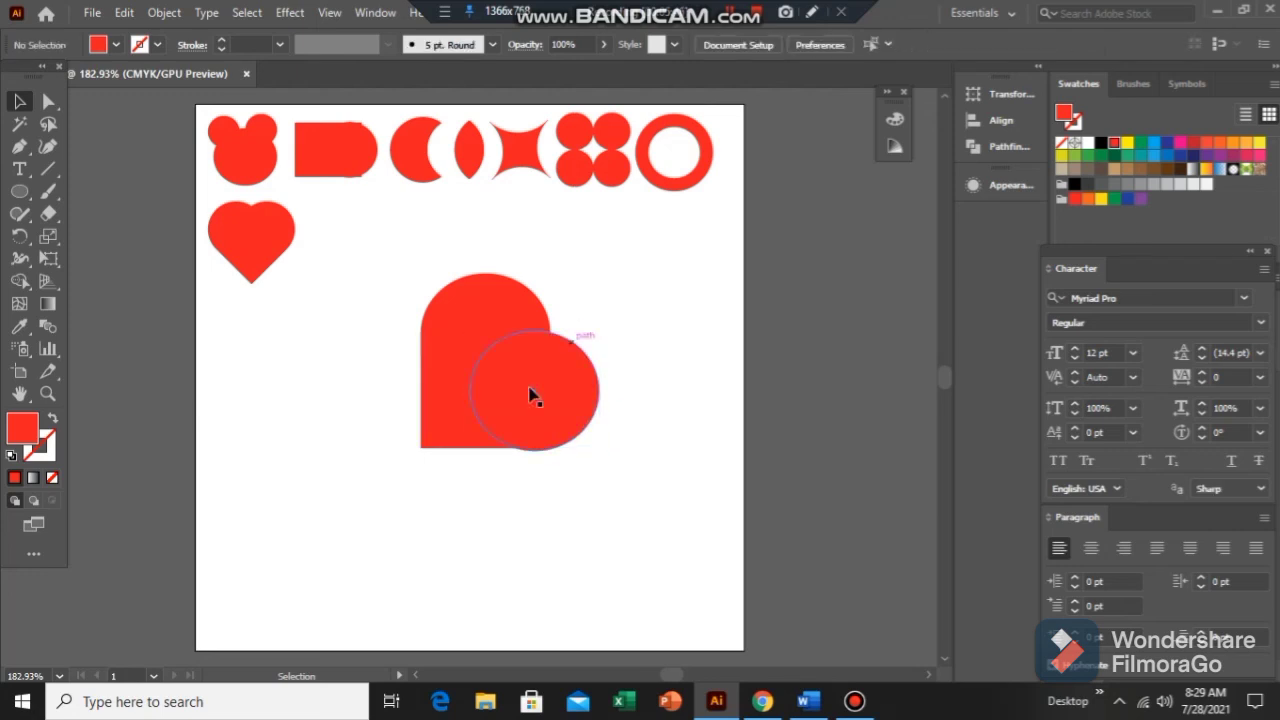
Nudge the side circle until its lowest point meets the rectangle's lower edge and its centre sits near the rectangle's right edge, then deselect it
{"action": "left_click_drag", "start_coordinate": [532, 395], "coordinate": [521, 393]}
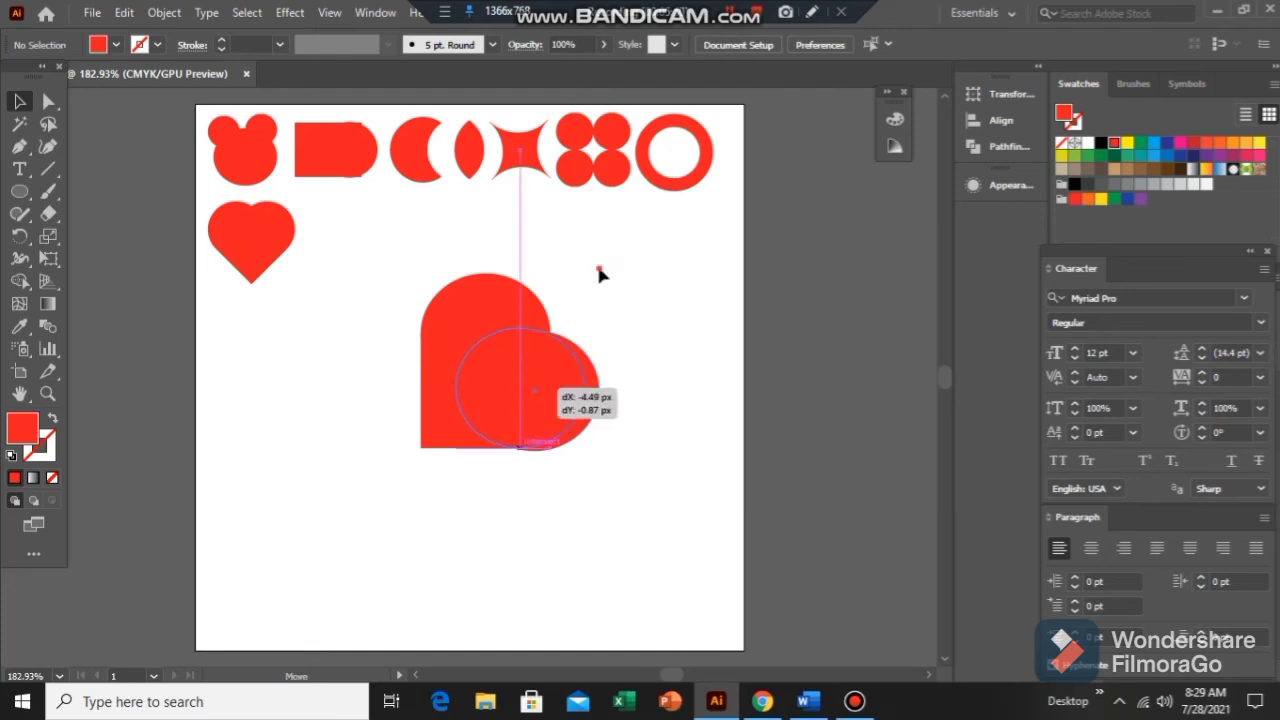
{"action": "left_click", "coordinate": [510, 397]}
{"action": "left_click_drag", "start_coordinate": [523, 394], "coordinate": [531, 392]}
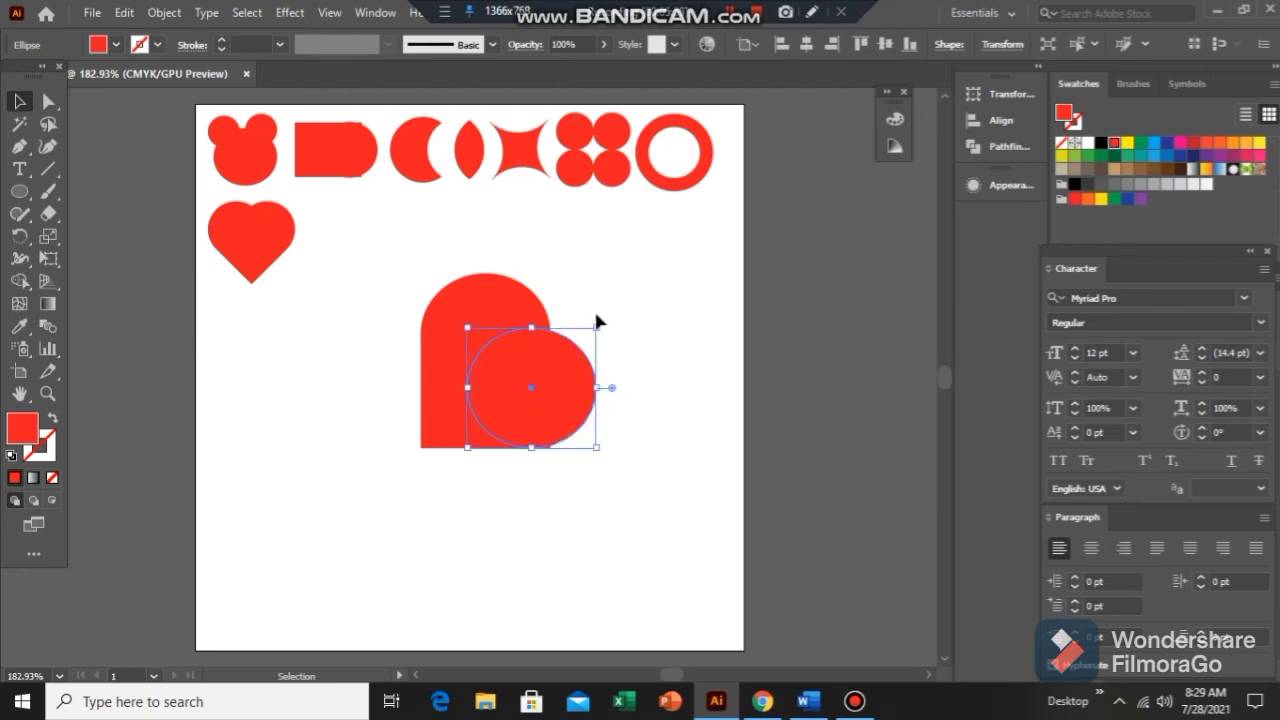
{"action": "left_click", "coordinate": [596, 320]}
{"action": "left_click", "coordinate": [522, 398]}
{"action": "left_click_drag", "start_coordinate": [522, 398], "coordinate": [529, 395]}
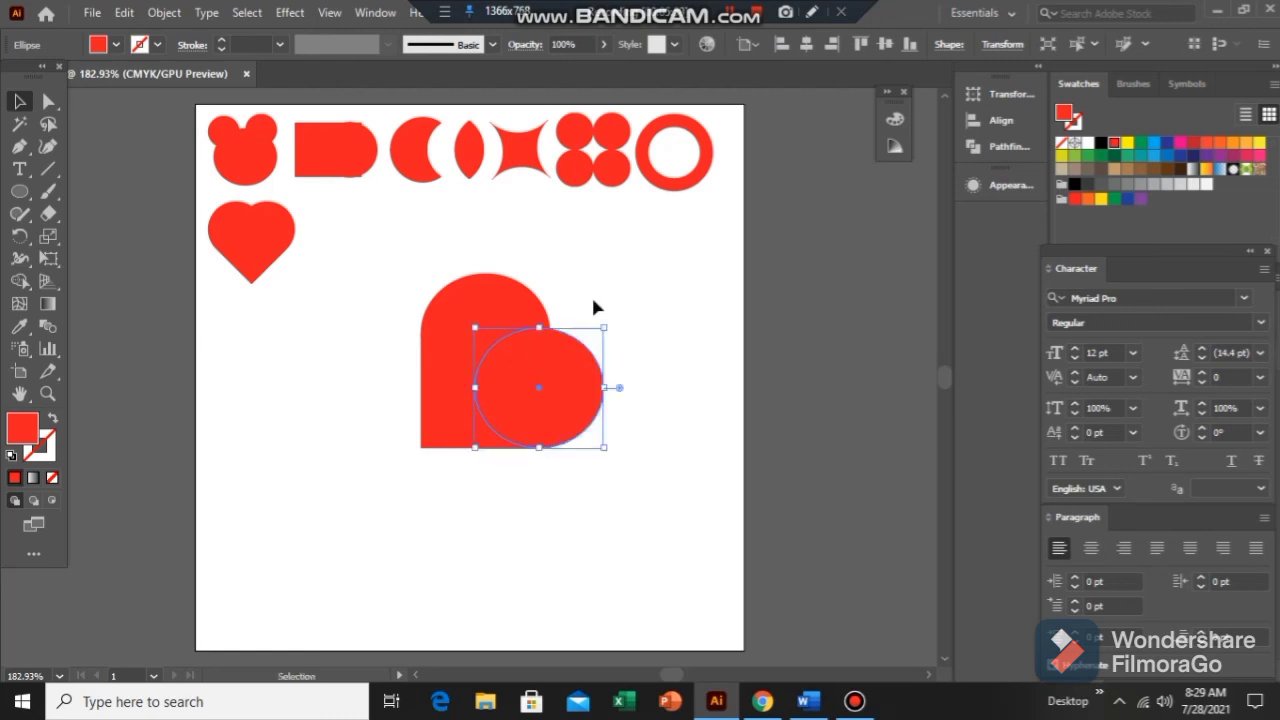
{"action": "left_click", "coordinate": [483, 471]}
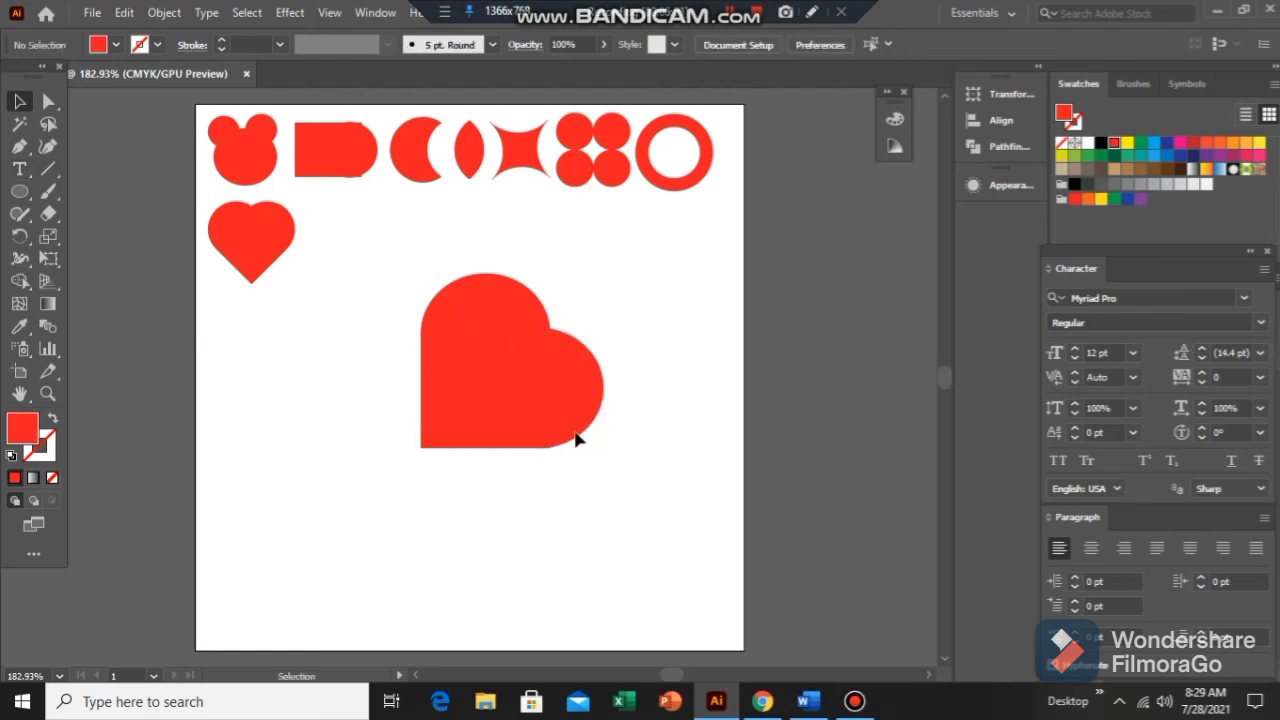
Select the rectangle and both circles and merge all their regions into one heart shape with the Shape Builder tool
{"action": "left_click_drag", "start_coordinate": [610, 462], "coordinate": [398, 242]}
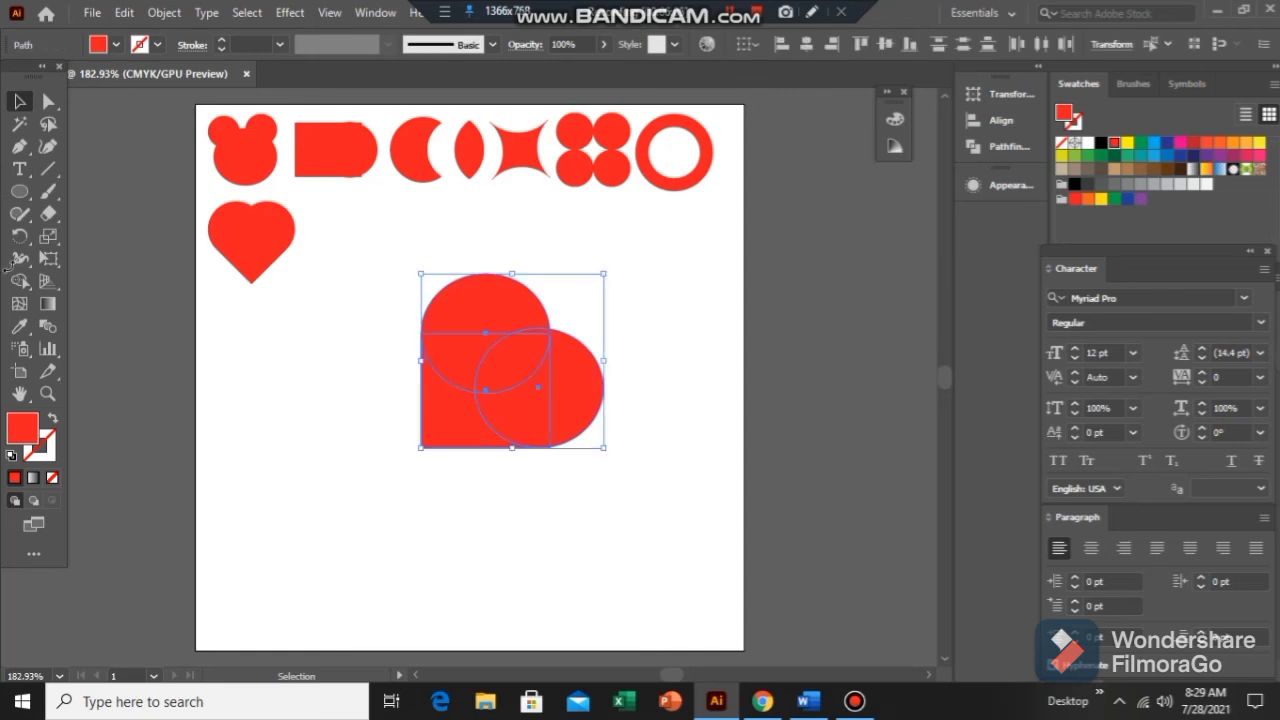
{"action": "left_click", "coordinate": [19, 280]}
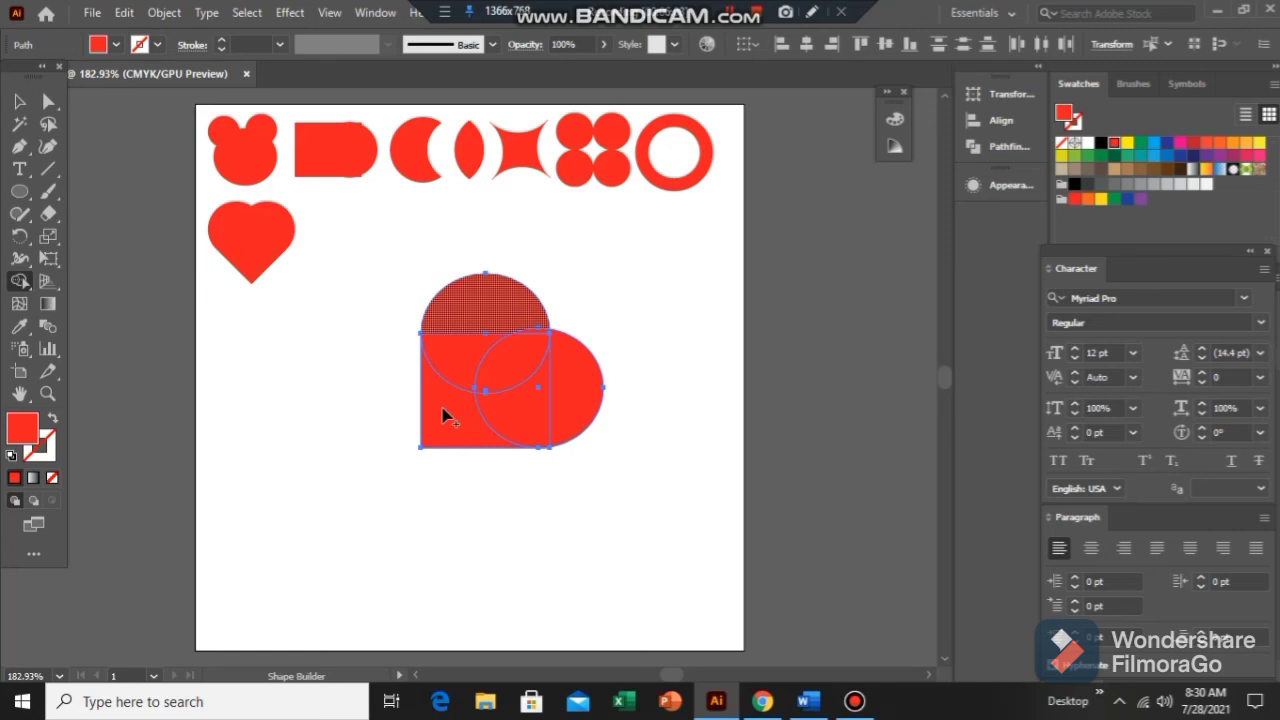
{"action": "mouse_move", "coordinate": [443, 415]}
{"action": "left_mouse_down"}
{"action": "mouse_move", "coordinate": [581, 387]}
{"action": "mouse_move", "coordinate": [536, 328]}
{"action": "mouse_move", "coordinate": [495, 303]}
{"action": "left_mouse_up"}
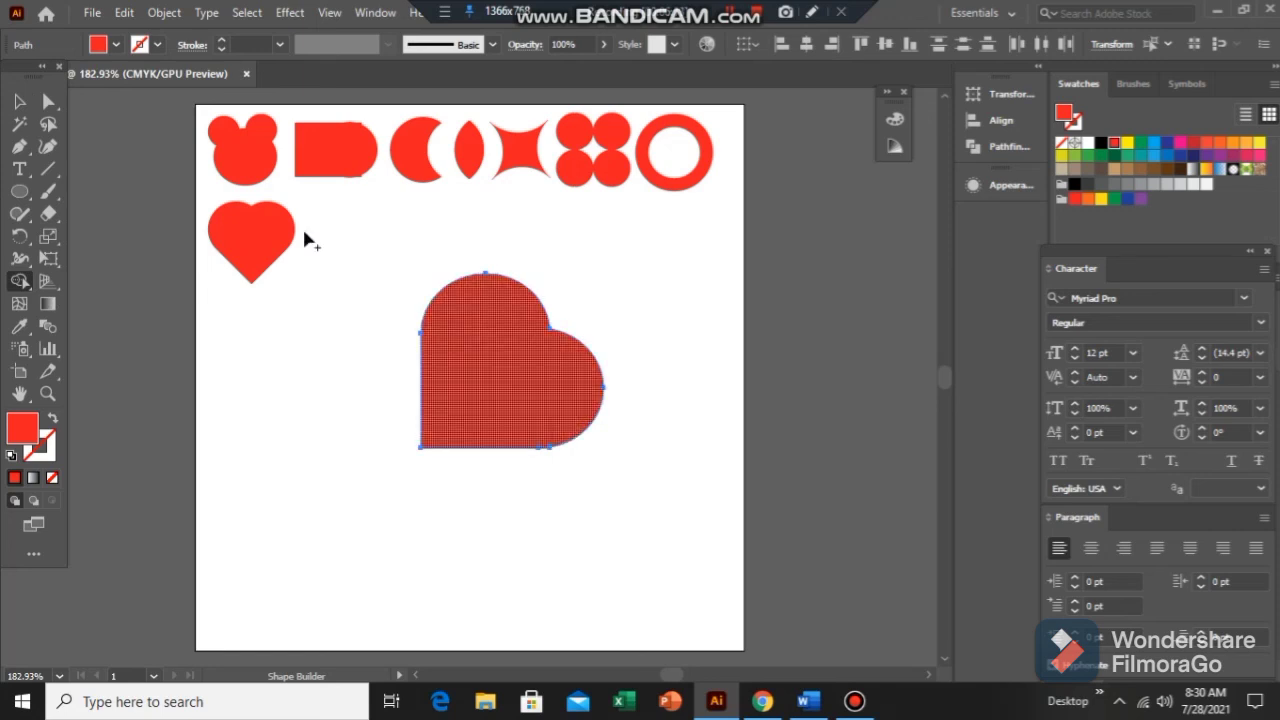
Rotate the merged heart upright with its point down, scale it down, place it beside the first heart in the second row and deselect it
{"action": "left_click", "coordinate": [19, 101]}
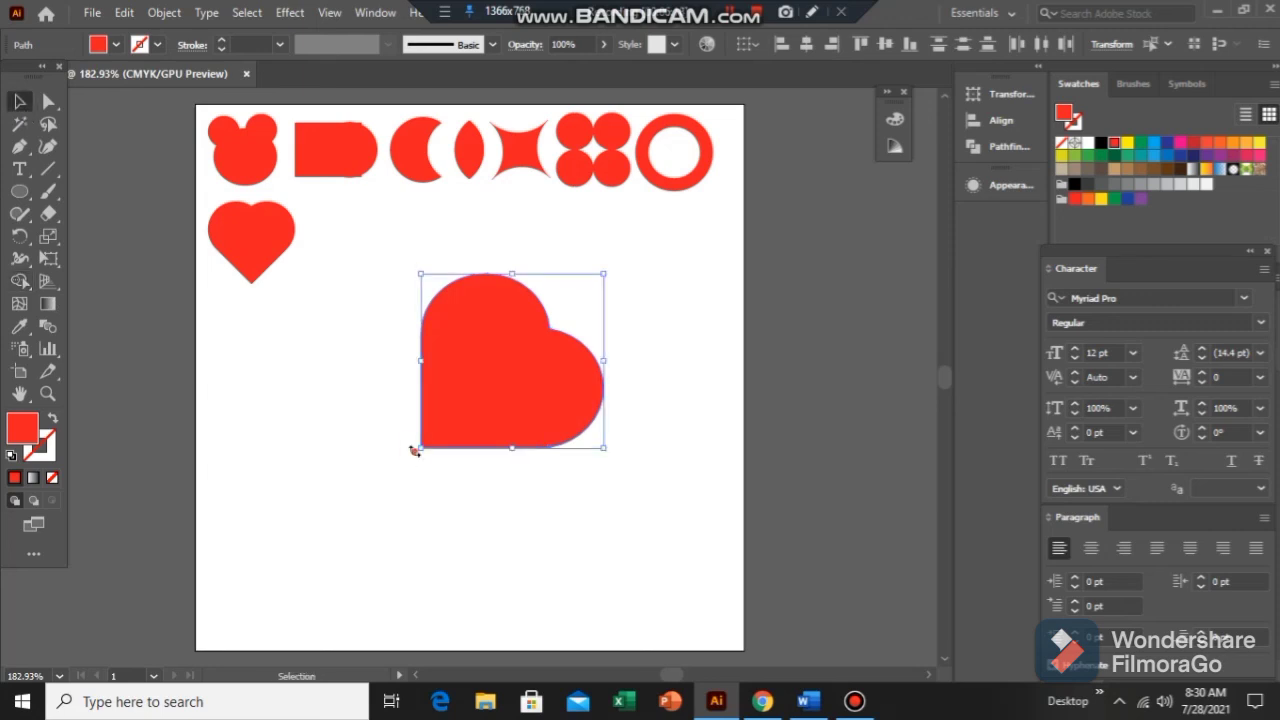
{"action": "left_click_drag", "start_coordinate": [416, 452], "coordinate": [504, 483]}
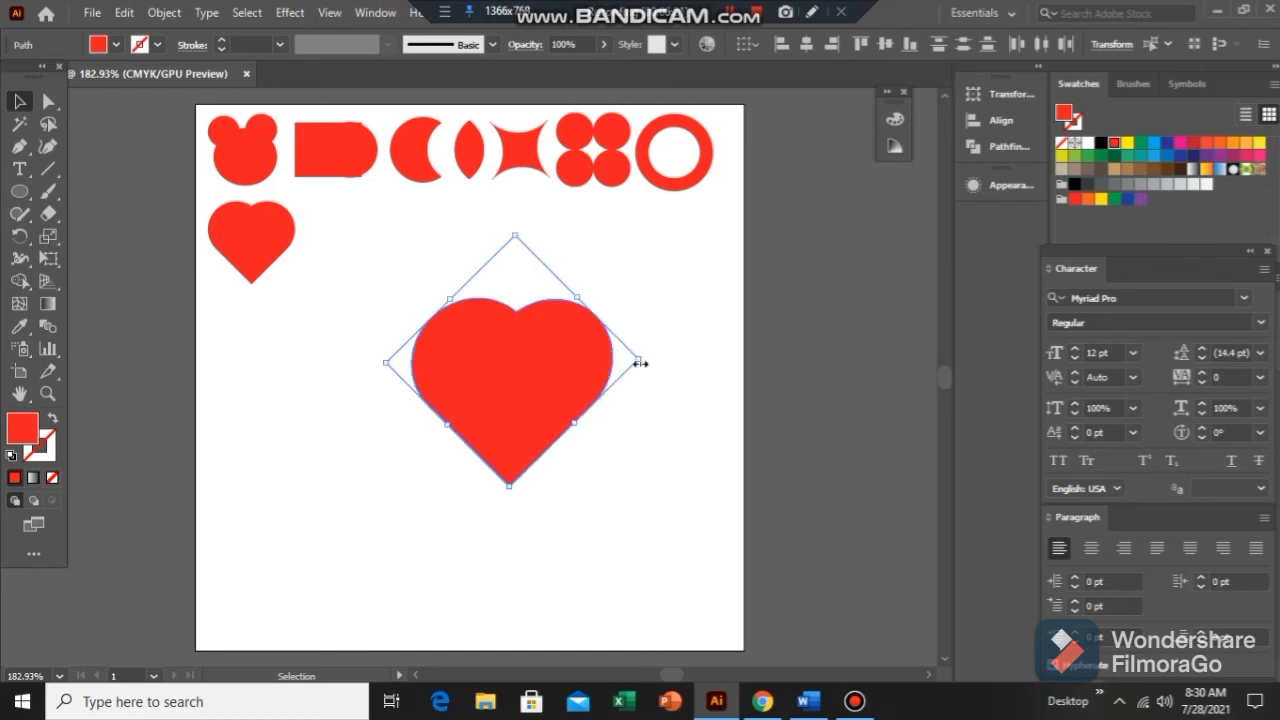
{"action": "left_click_drag", "start_coordinate": [640, 360], "coordinate": [333, 239]}
{"action": "left_click", "coordinate": [461, 353]}
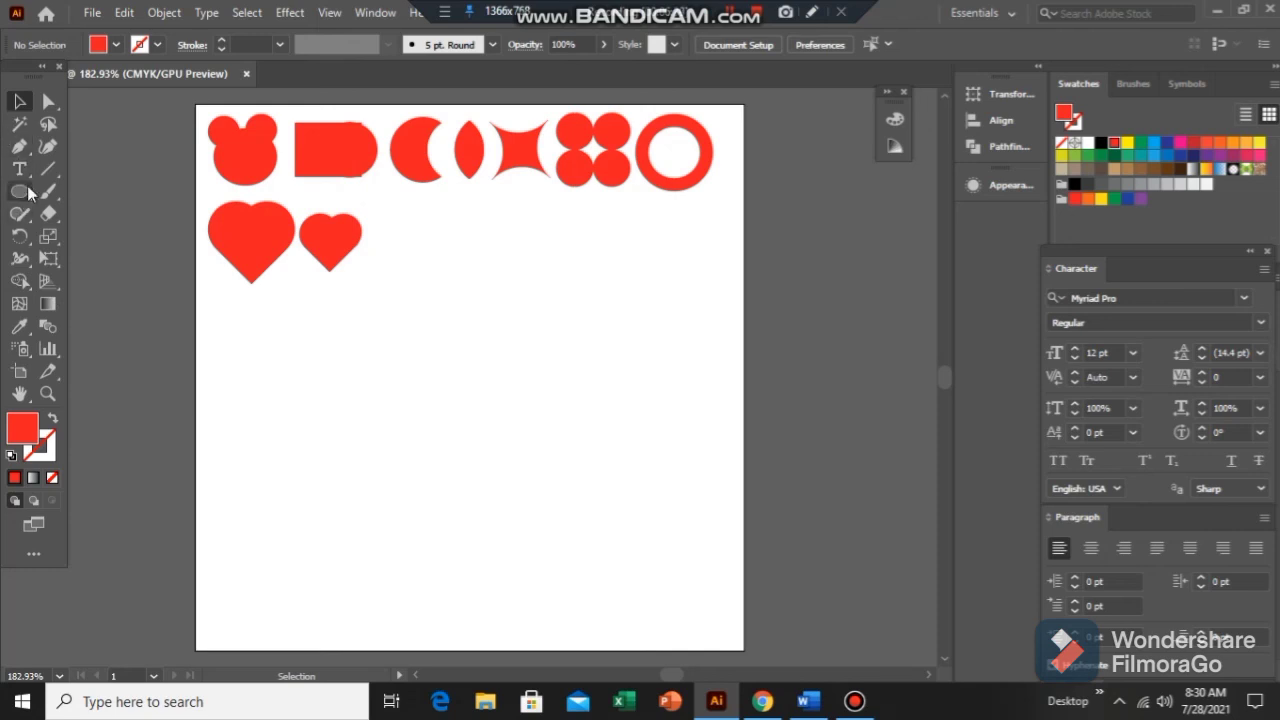
Activate the Rectangle tool for drawing on the empty area of the artboard
{"action": "left_click_drag", "start_coordinate": [20, 191], "coordinate": [130, 188]}
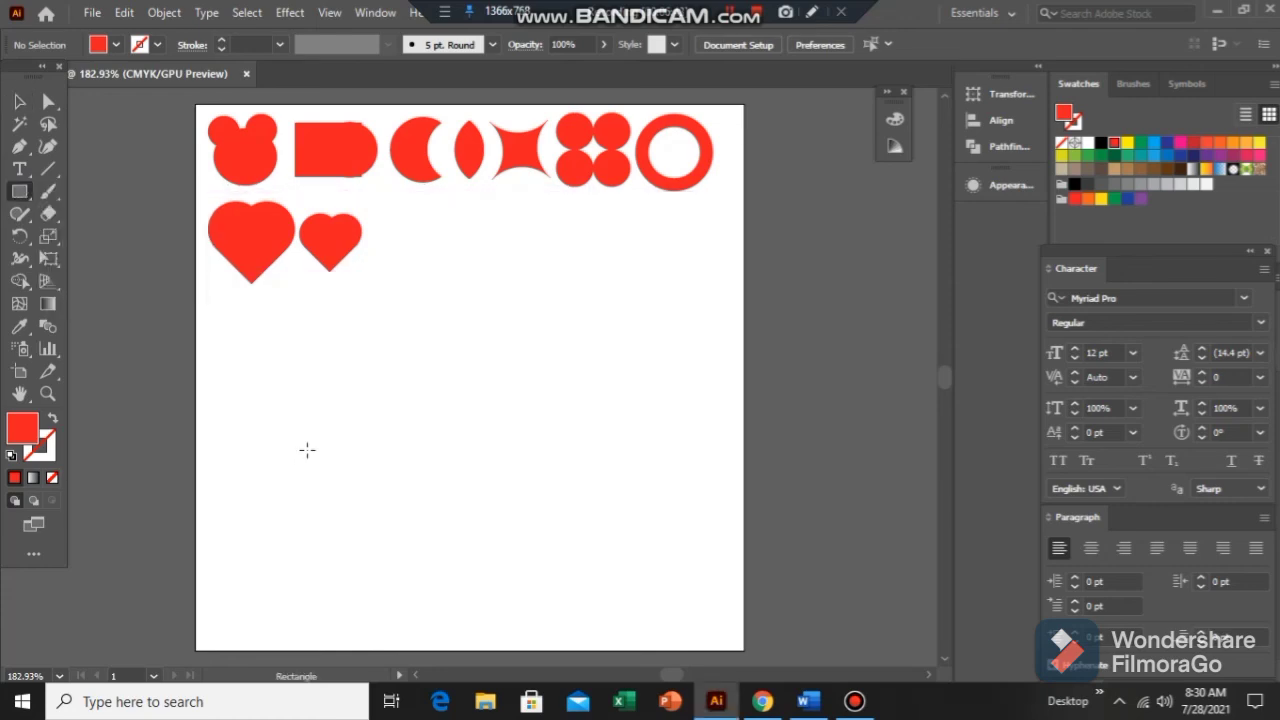